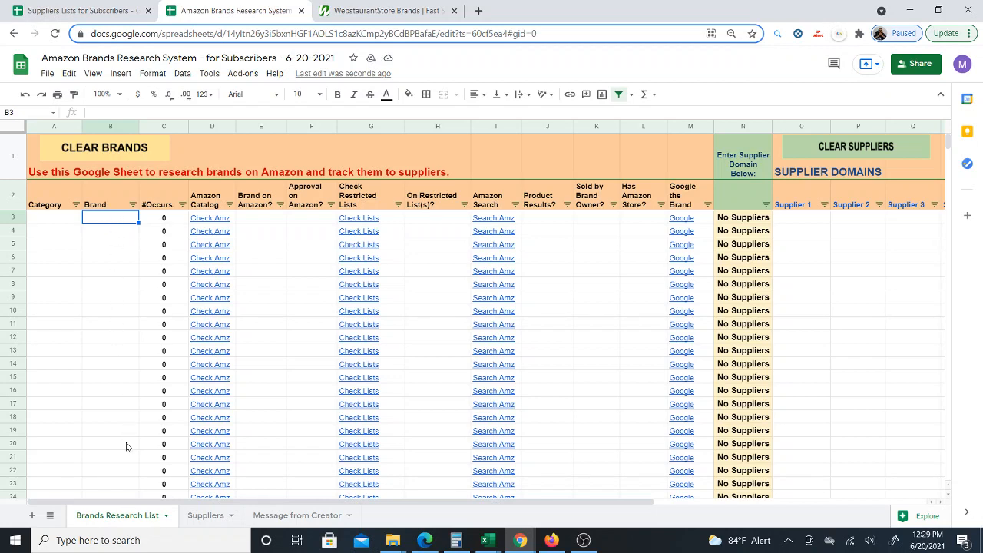
- Browse the Brand column and scroll across the supplier domain columns of the research sheet
drag(108, 338, 114, 459)
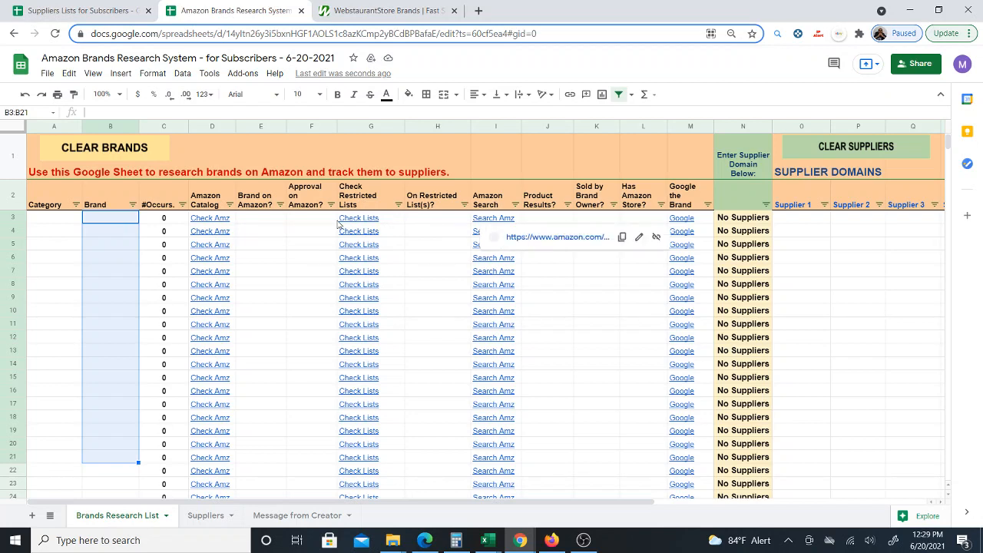
click(803, 219)
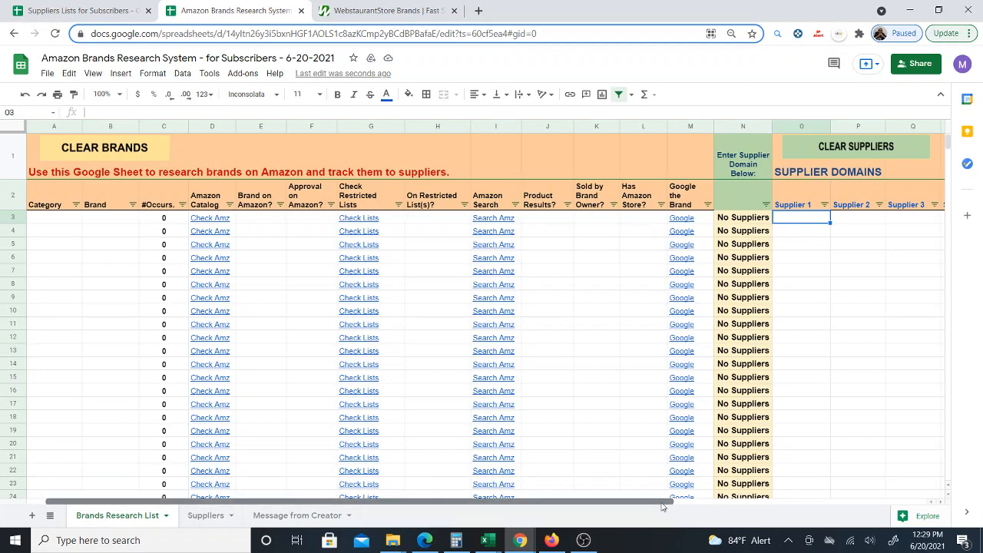
drag(662, 506, 935, 501)
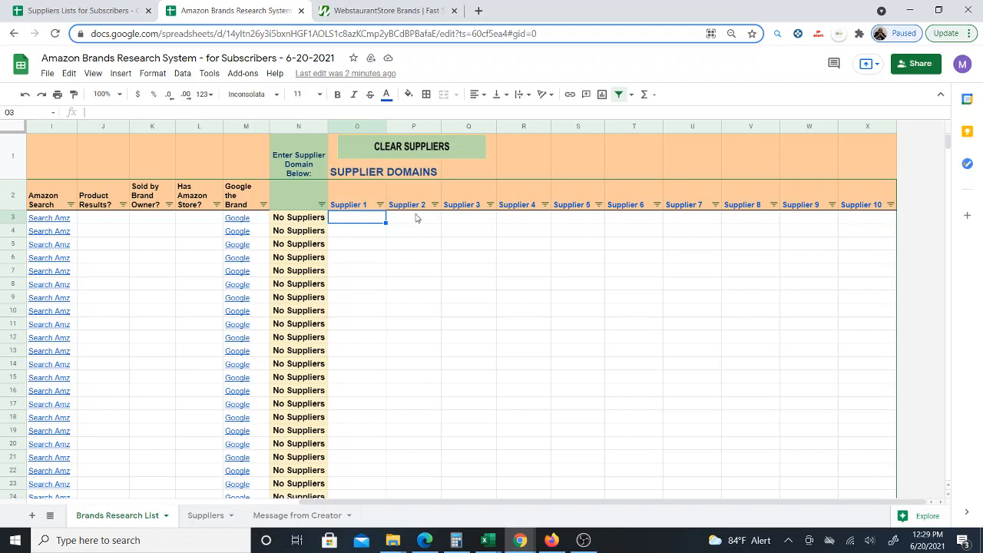
click(366, 245)
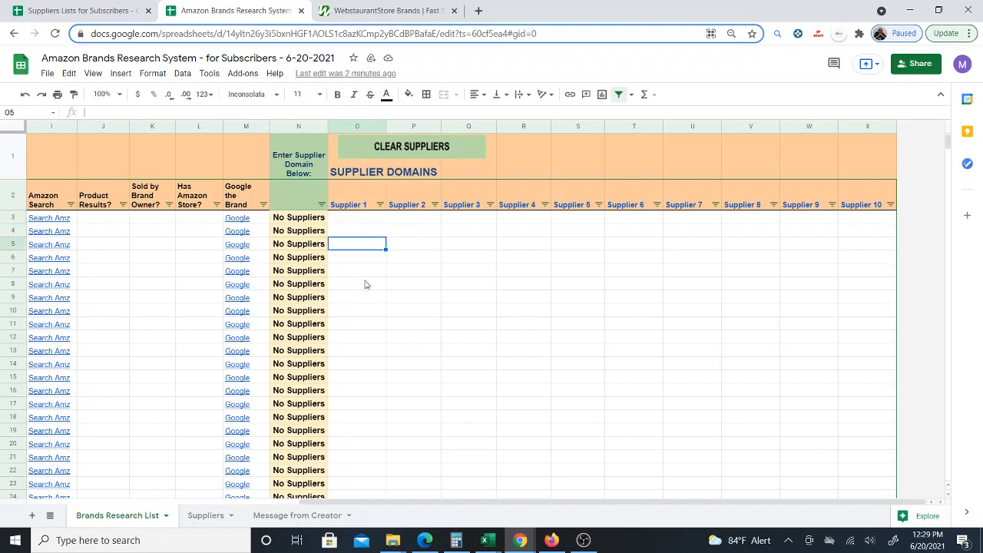
drag(414, 504, 114, 504)
- Freeze the top two rows of the sheet
click(92, 73)
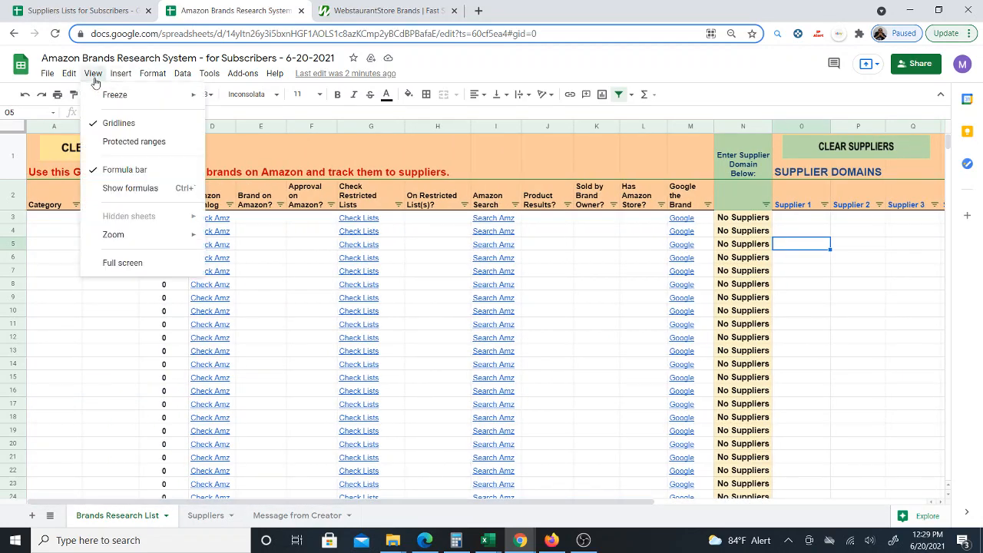
mouse_move(110, 99)
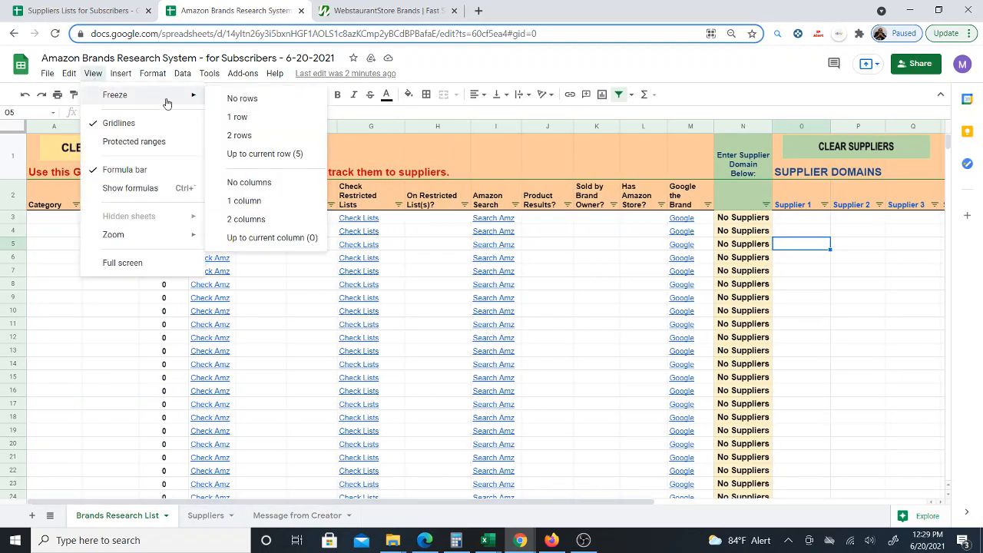
click(244, 136)
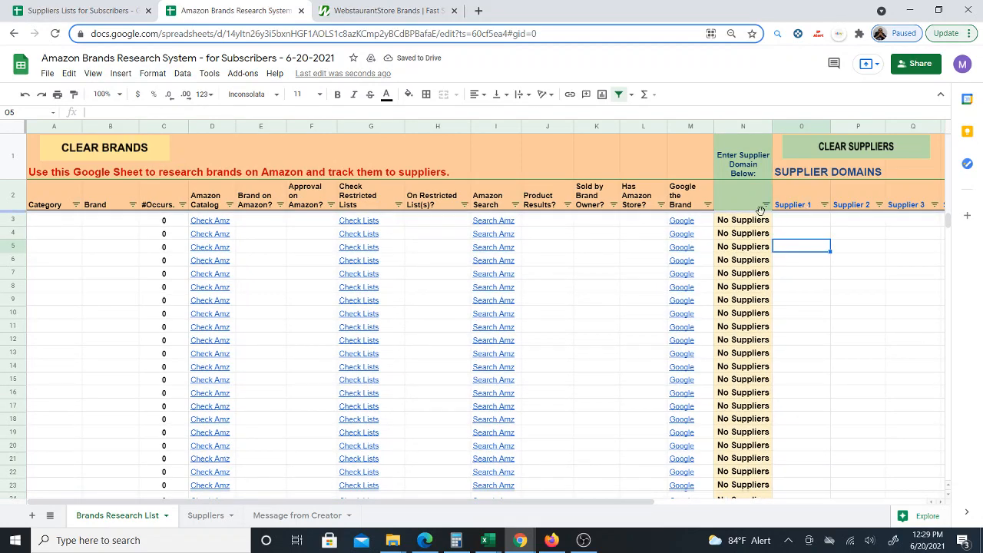
- Freeze the columns up to column N, the supplier status column
click(783, 221)
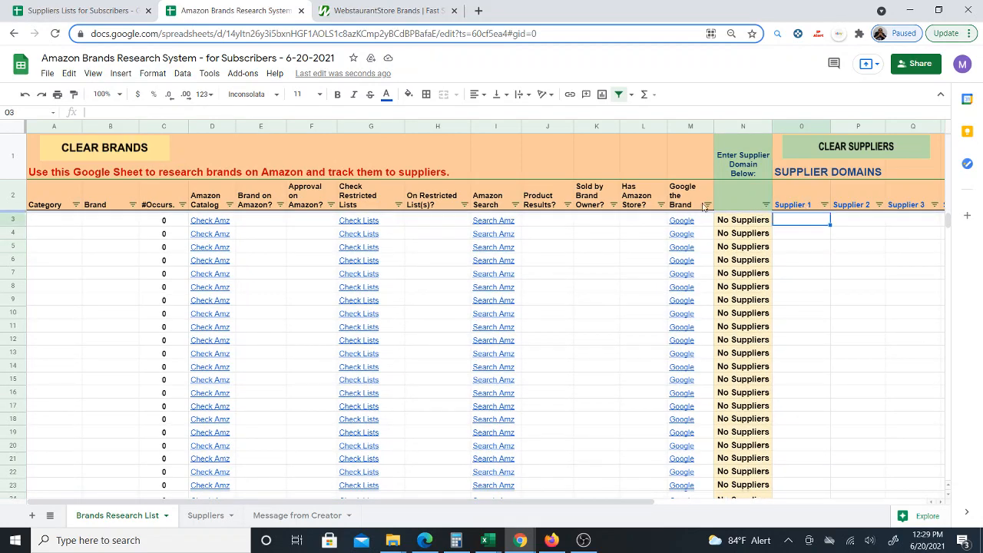
click(752, 224)
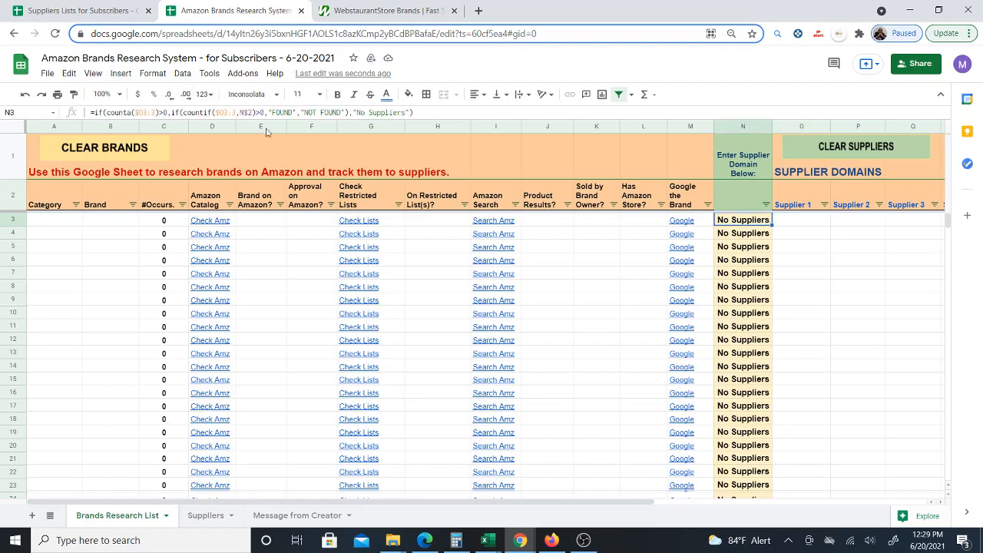
click(93, 73)
mouse_move(163, 100)
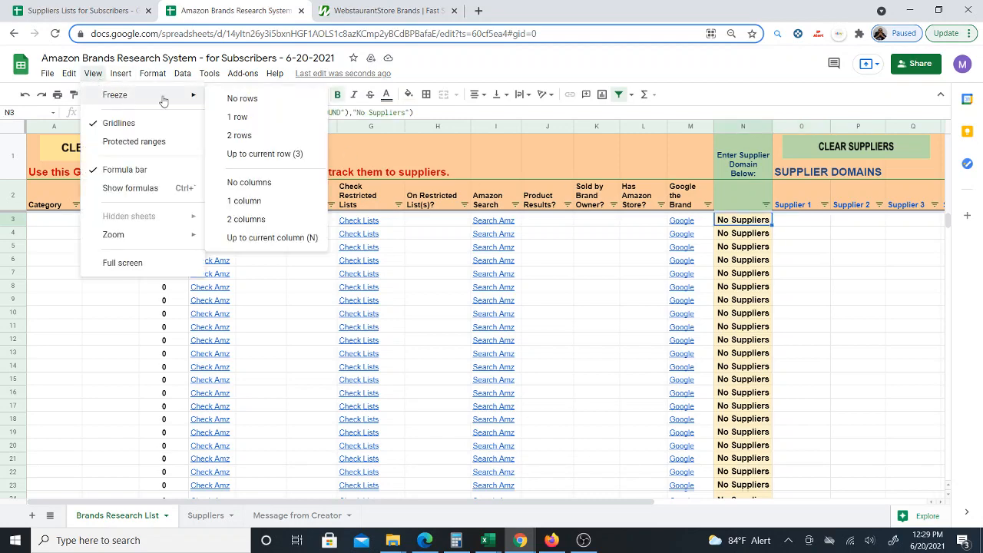
click(285, 237)
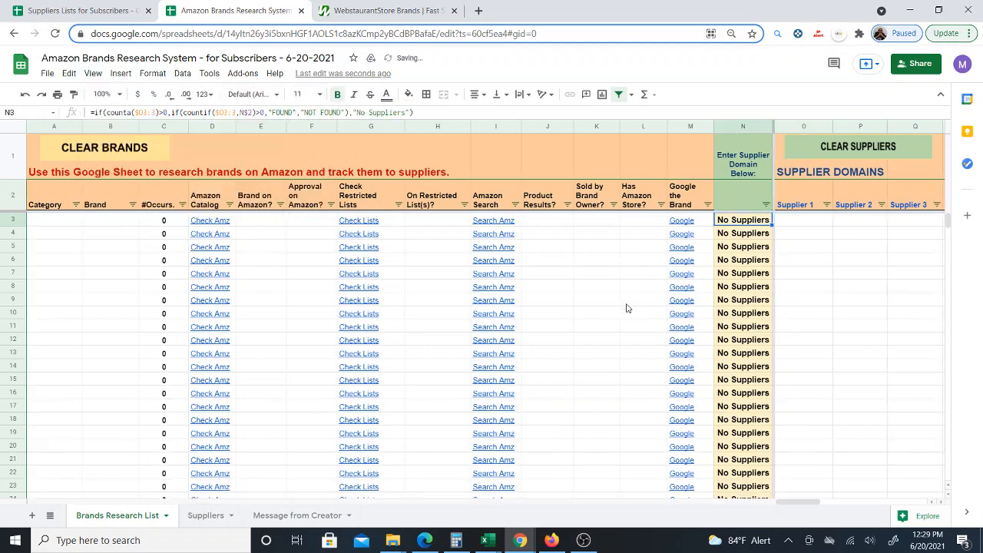
click(589, 274)
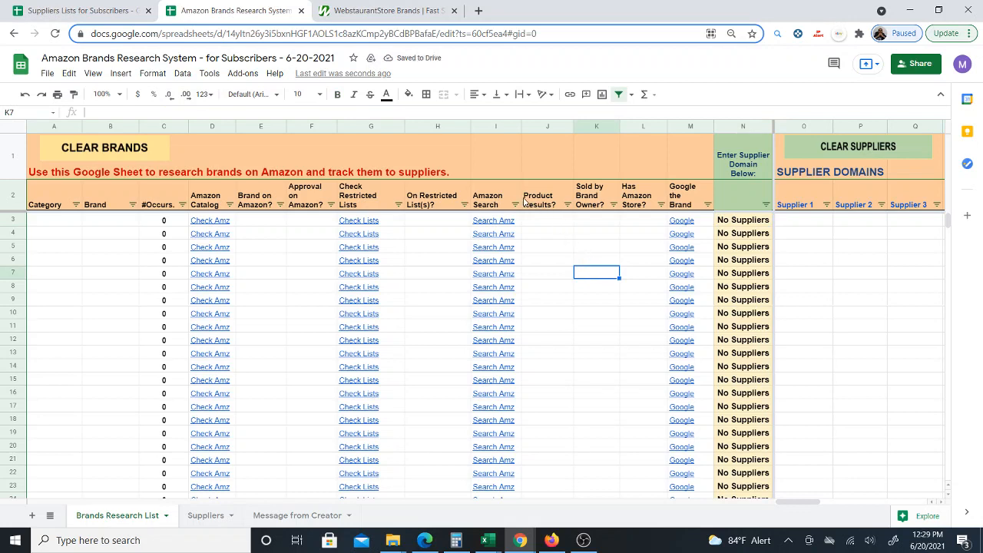
- Enter the brand acopa in the first Brand cell
click(108, 223)
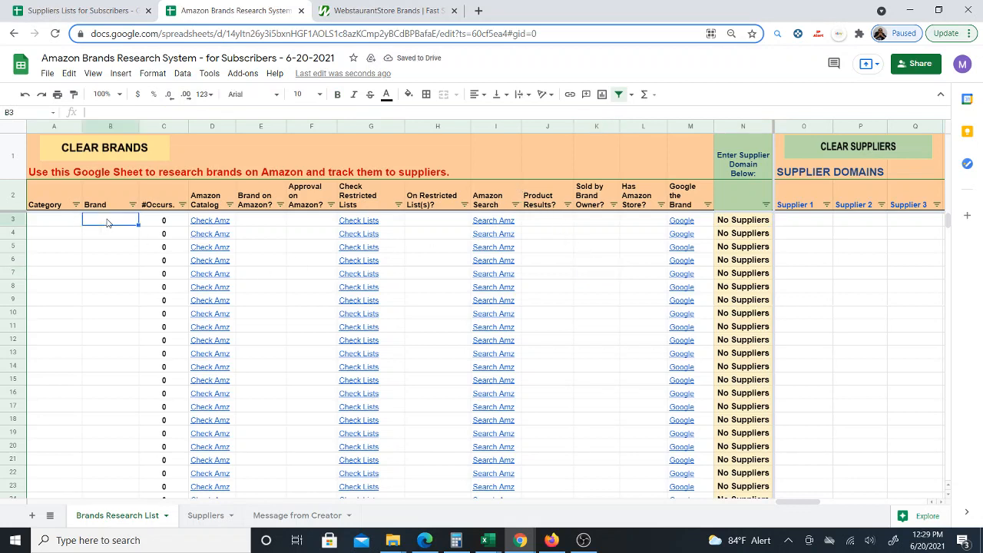
click(368, 8)
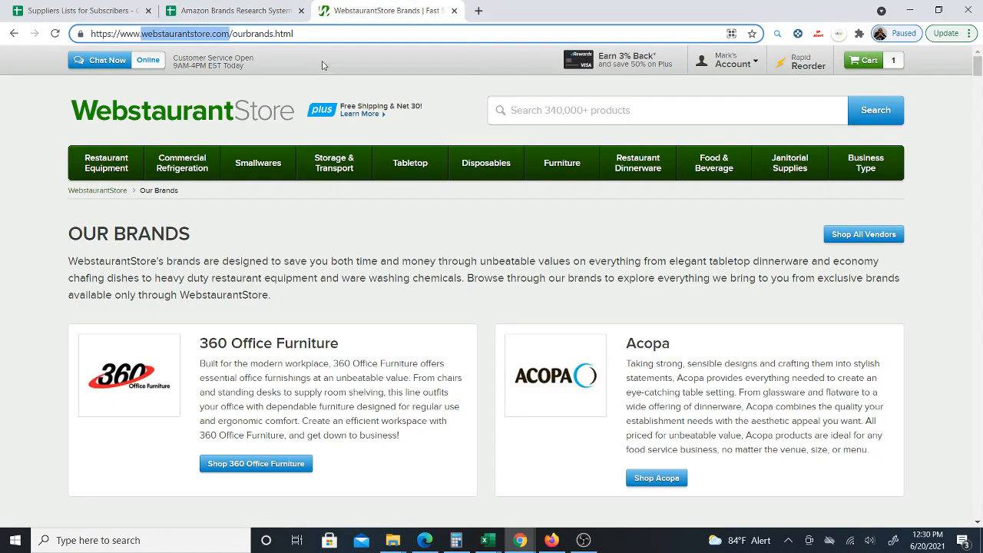
click(231, 10)
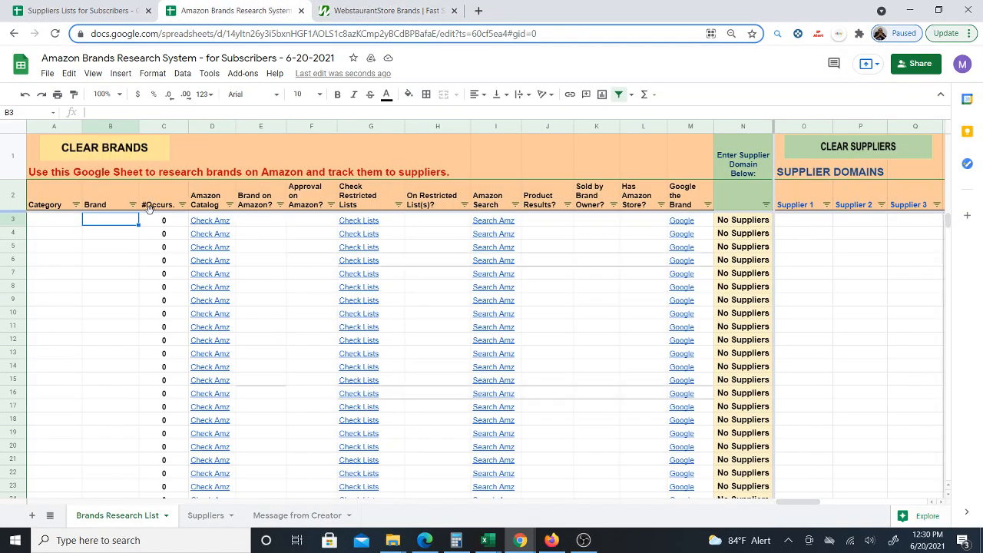
text(acopa)
key(Return)
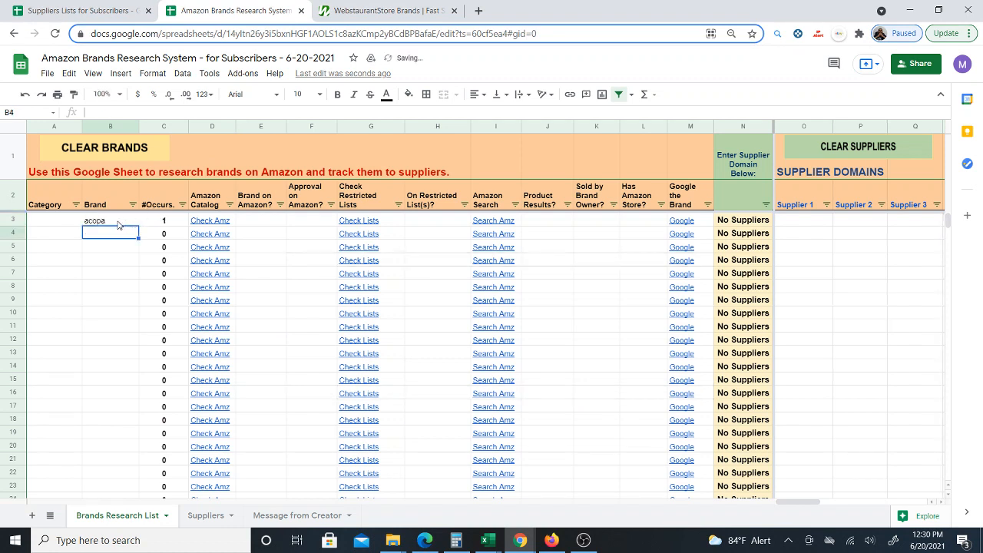
click(112, 221)
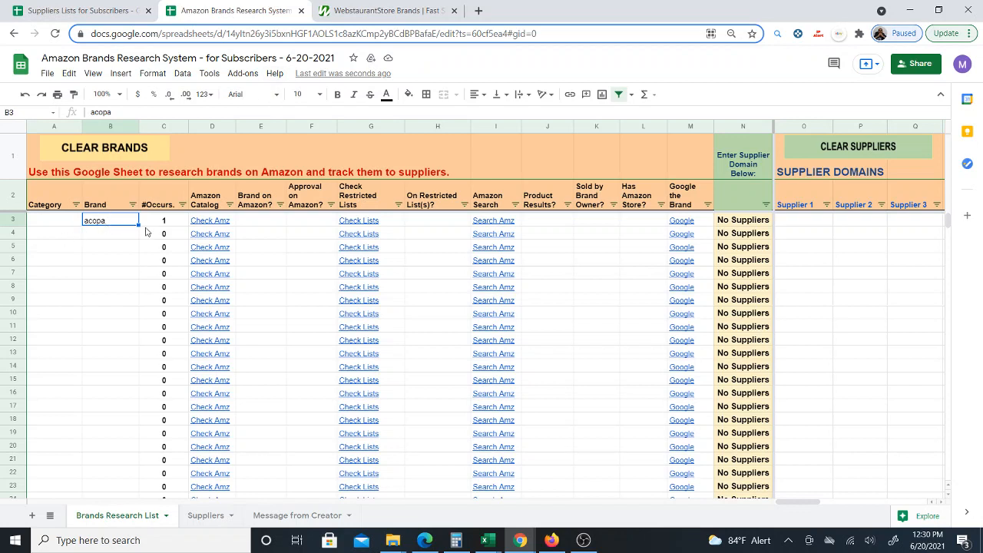
click(784, 225)
text(web)
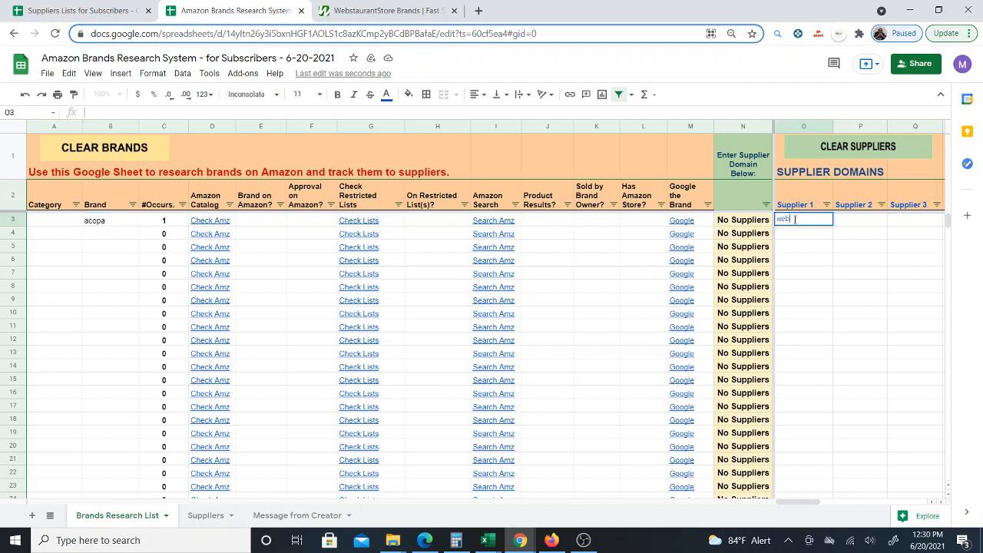
key(Escape)
- Copy the domain webstaurantstore.com from the WebstaurantStore page address and return to the sheet
click(377, 10)
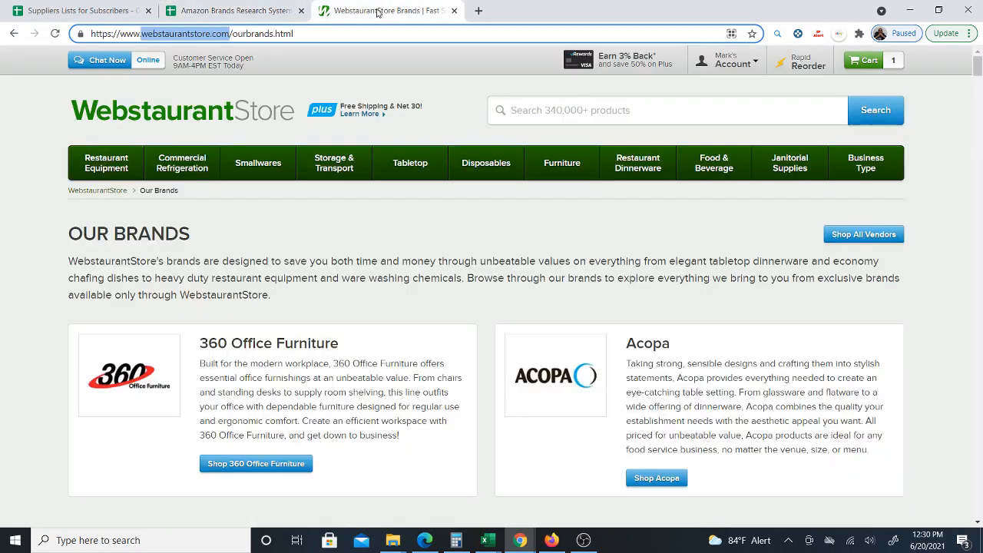
click(150, 33)
drag(143, 33, 228, 32)
right_click(208, 35)
click(254, 105)
click(223, 11)
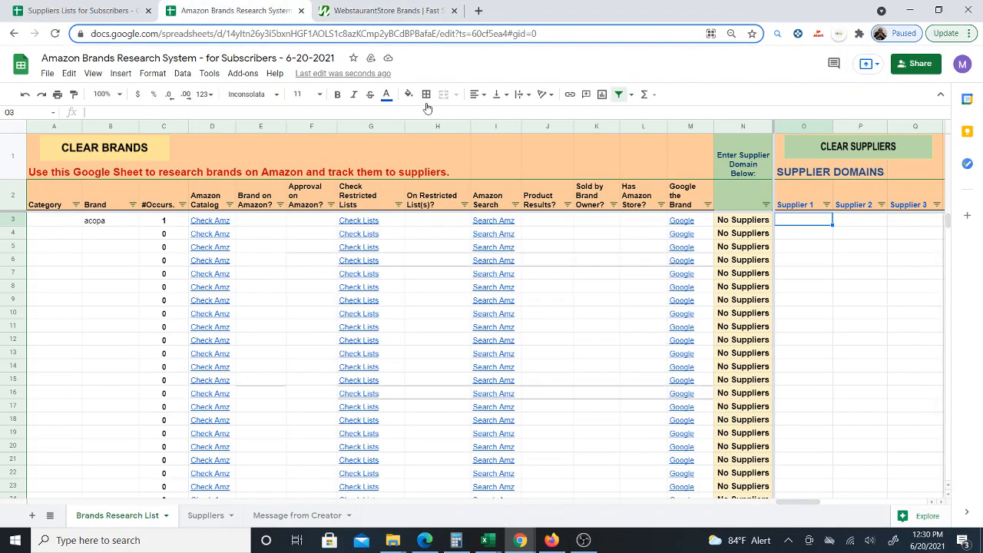
- Paste the domain as values only into the first Supplier 1 cell
right_click(794, 221)
mouse_move(848, 169)
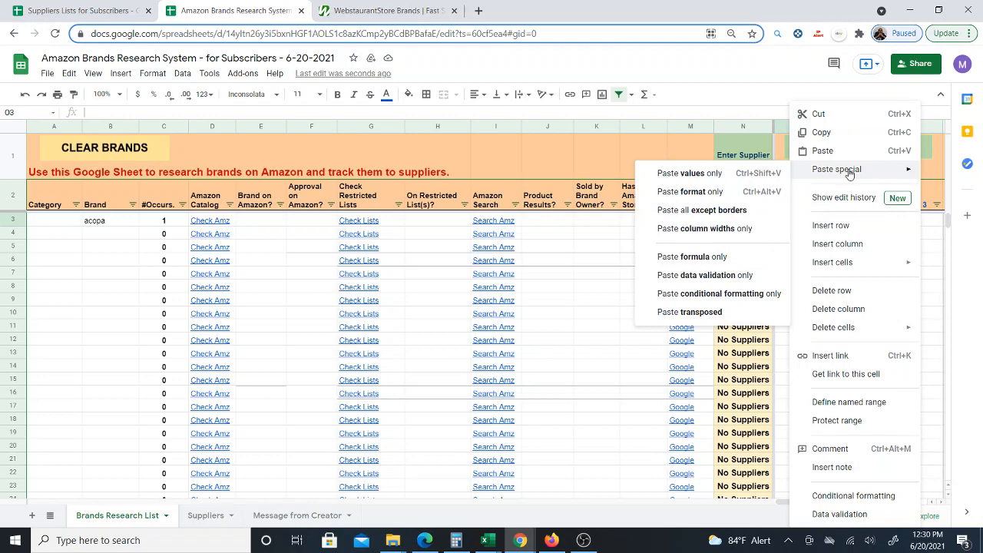
click(722, 175)
mouse_move(823, 223)
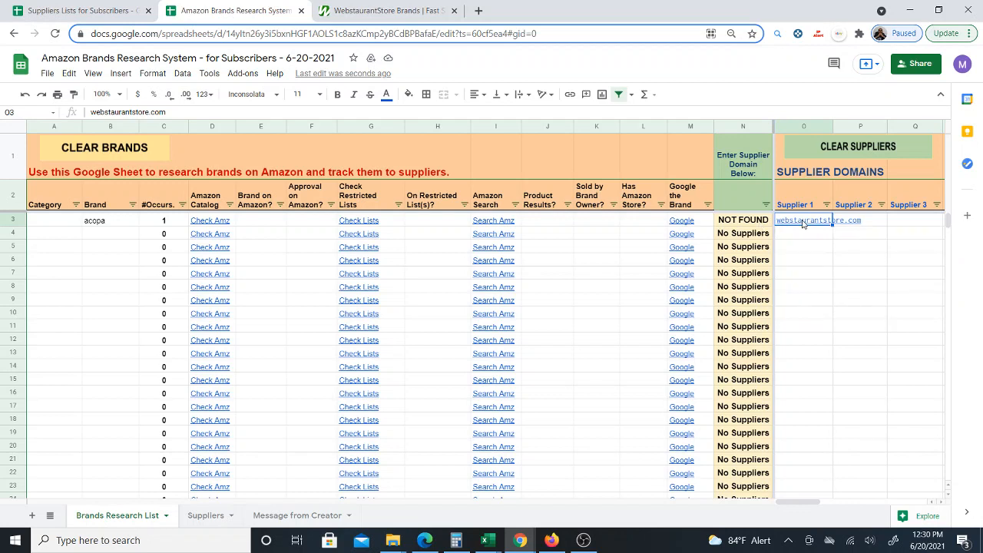
- Enter webstaurantstore.com as the supplier domain in the header cell above the status column
click(736, 197)
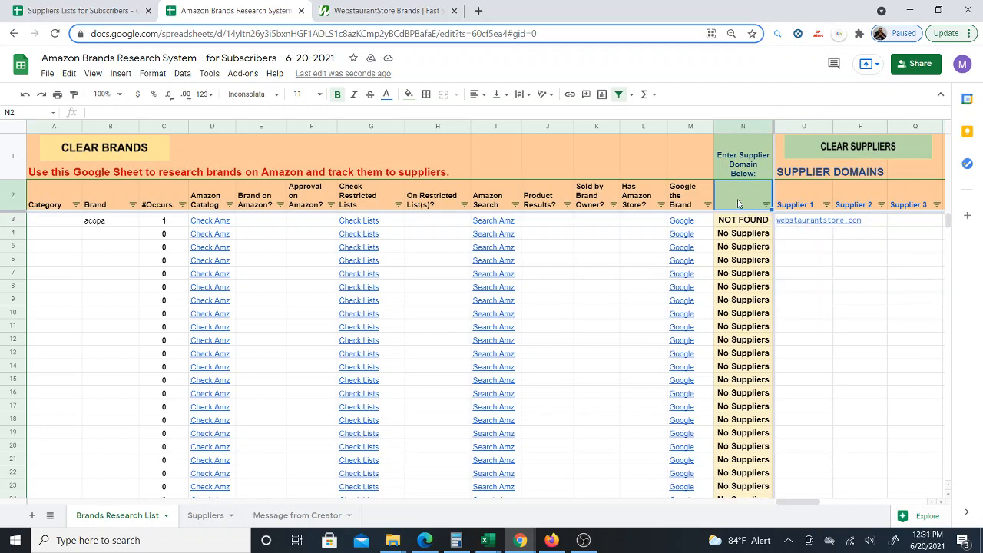
text(webstaurantstore)
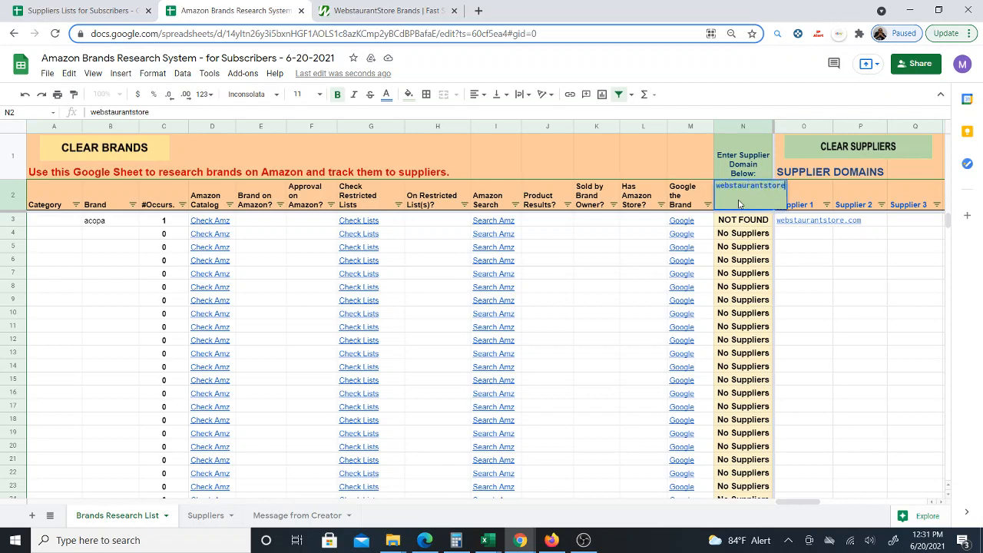
text(.com)
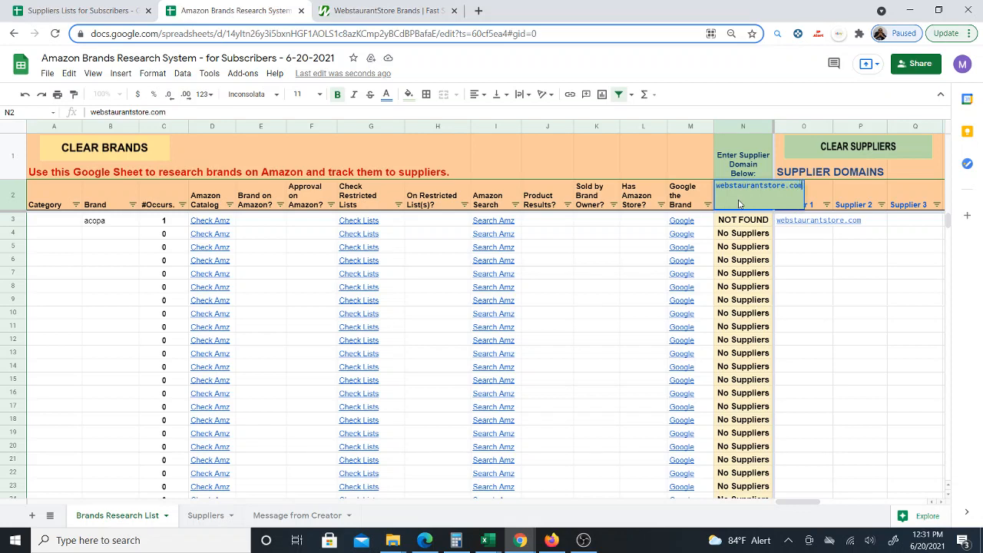
key(Return)
click(739, 204)
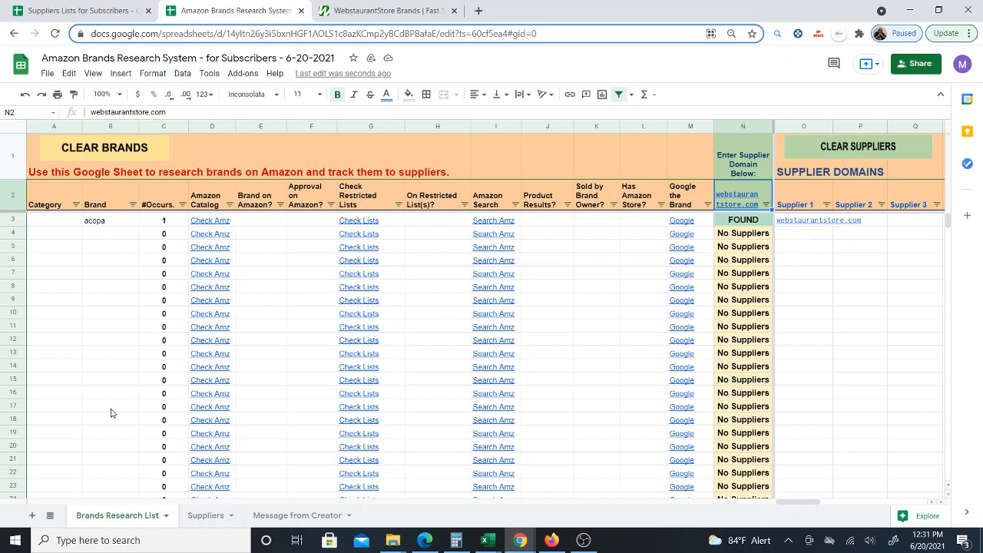
- Filter the supplier status column to show only FOUND rows
click(108, 235)
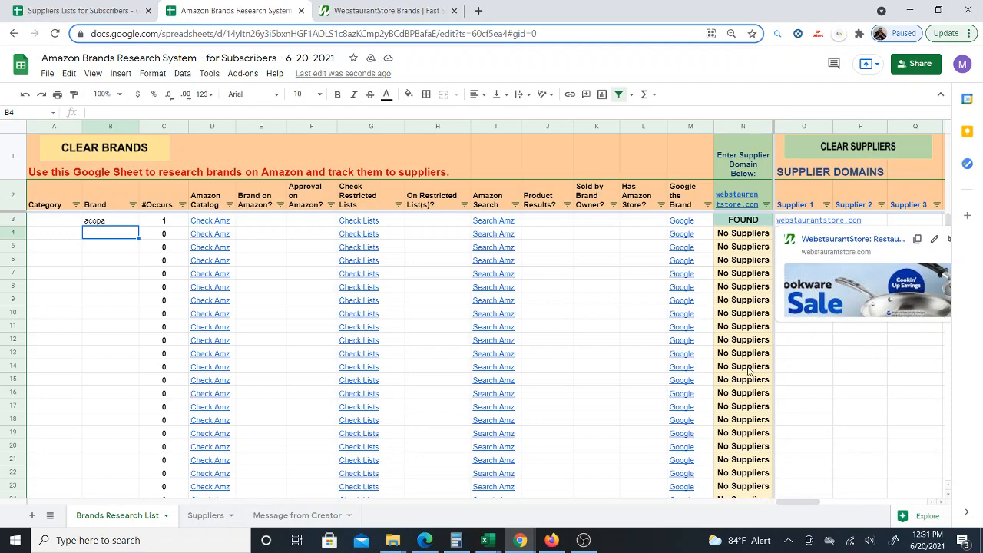
click(767, 206)
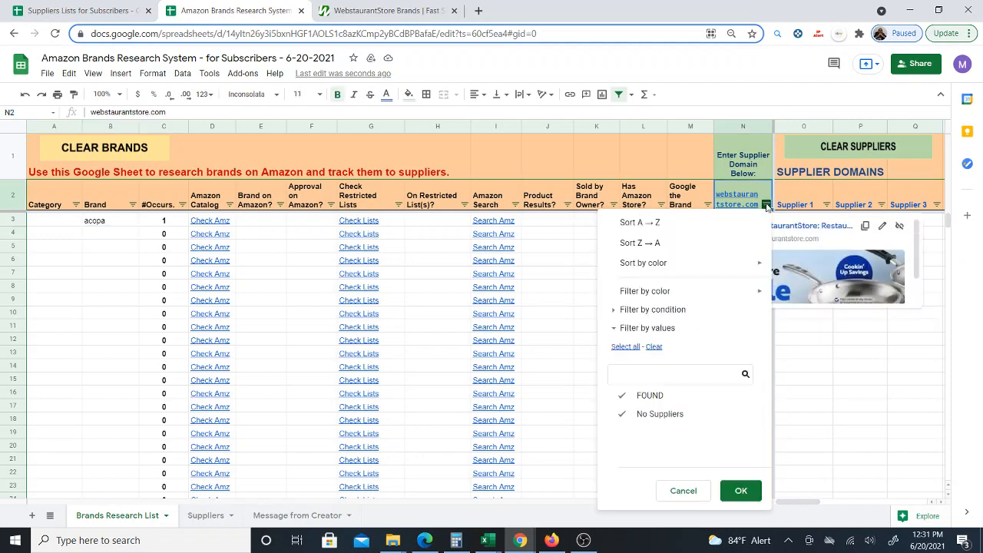
click(666, 415)
click(742, 492)
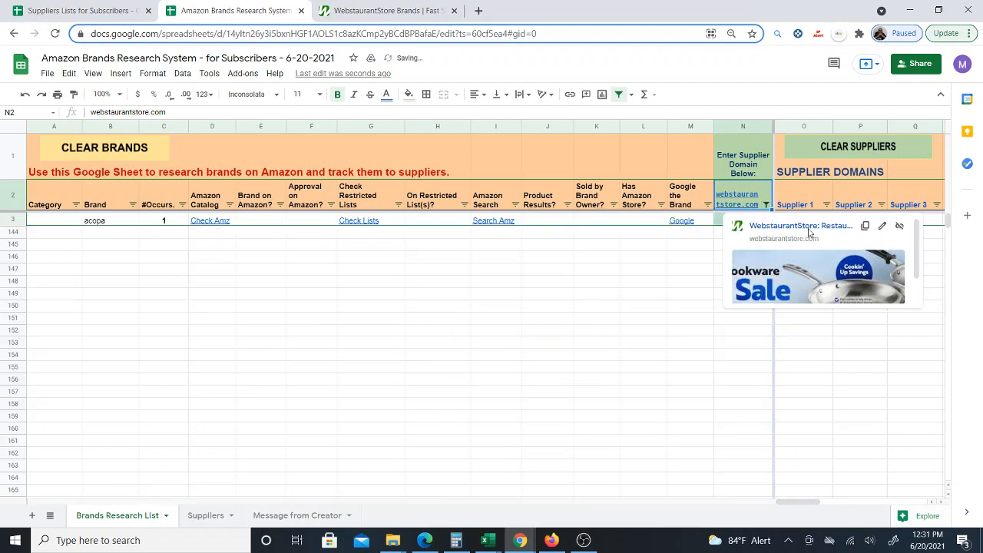
- Reinclude No Suppliers rows in the supplier status column filter
click(691, 331)
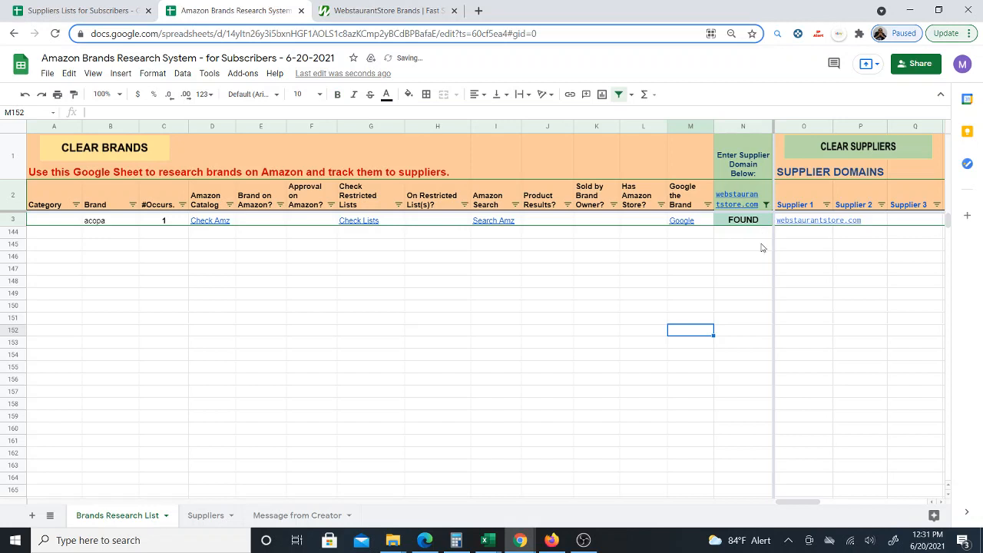
click(766, 205)
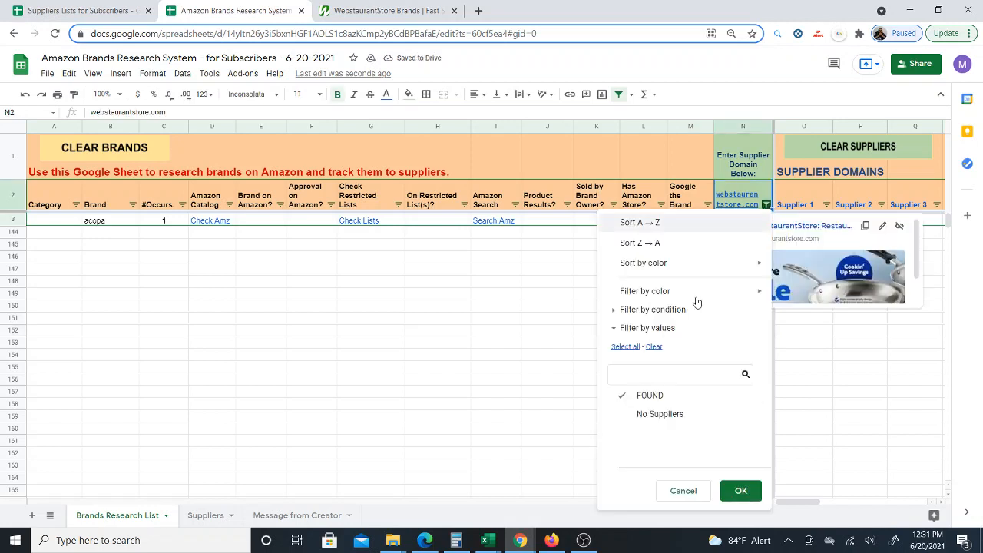
click(660, 415)
click(739, 489)
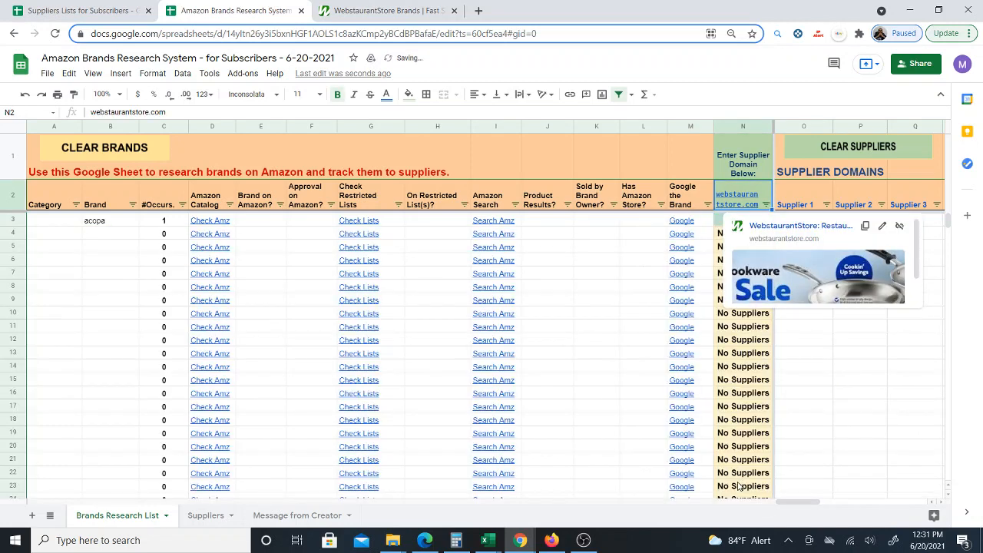
- View the WebstaurantStore brands page and return to the research sheet
click(98, 238)
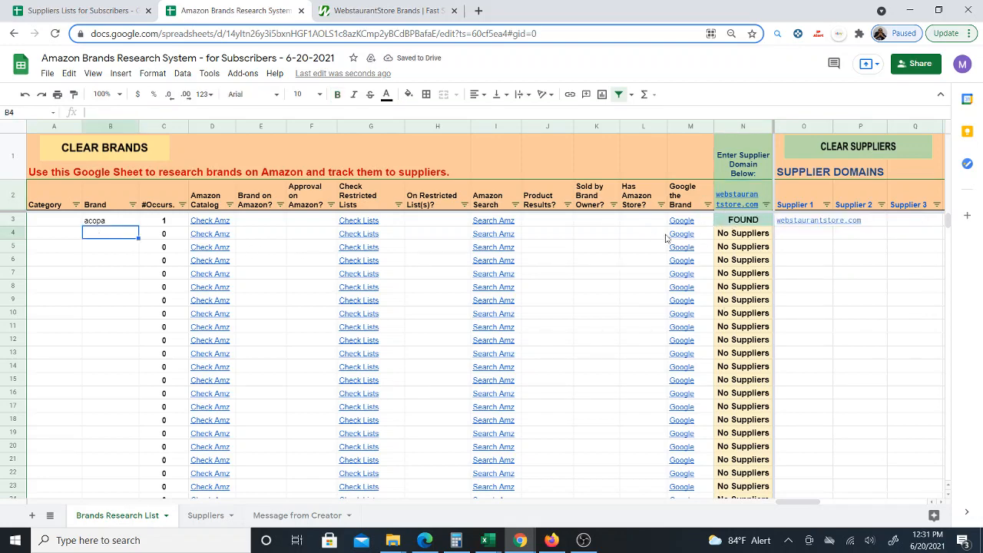
click(377, 11)
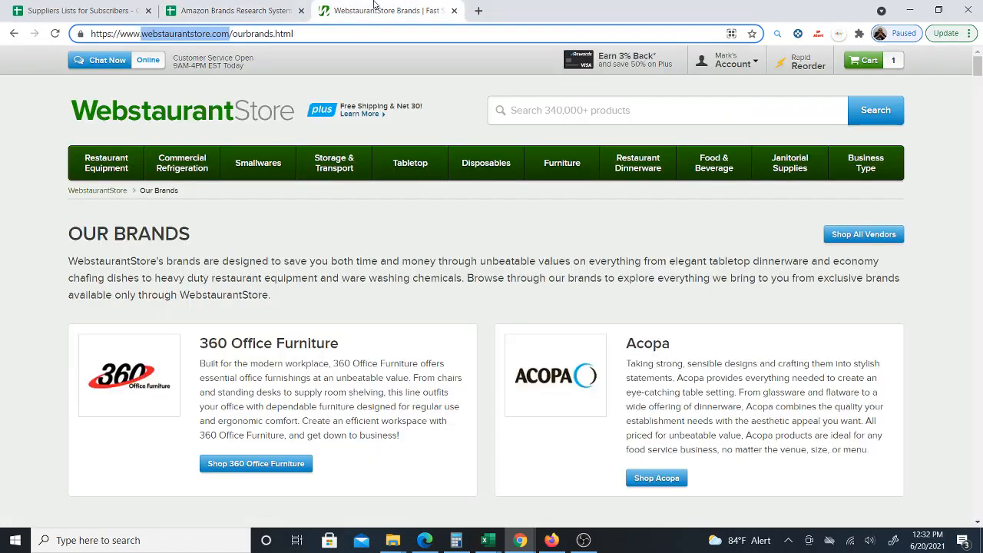
click(280, 19)
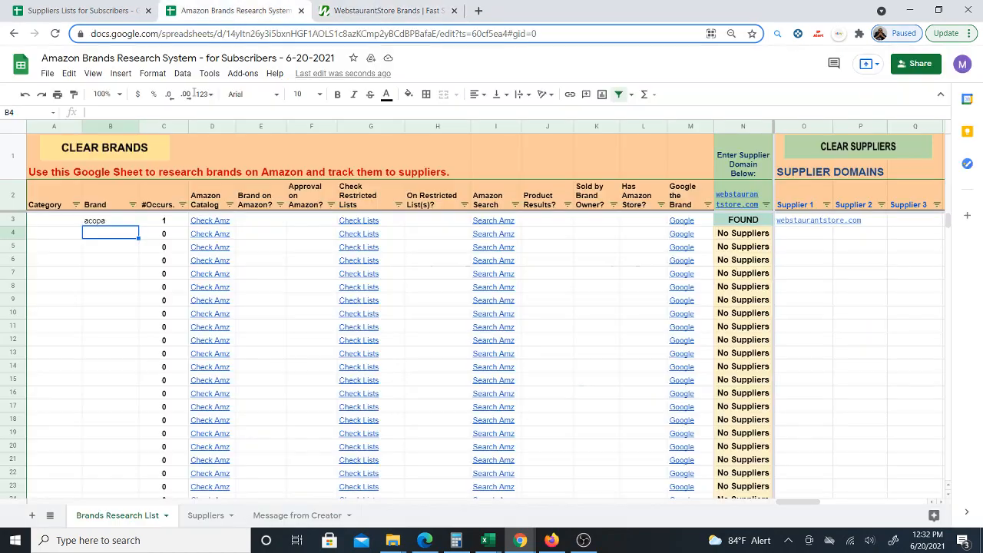
- Browse the WebstaurantStore brands page for brand names, then return to the research sheet
click(382, 10)
scroll(401, 276, down, 6)
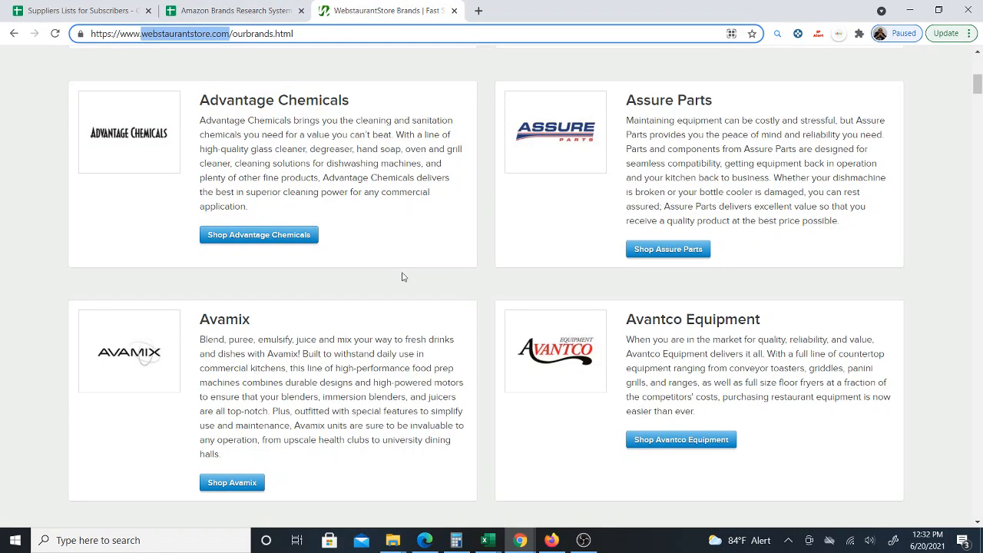
scroll(407, 275, down, 6)
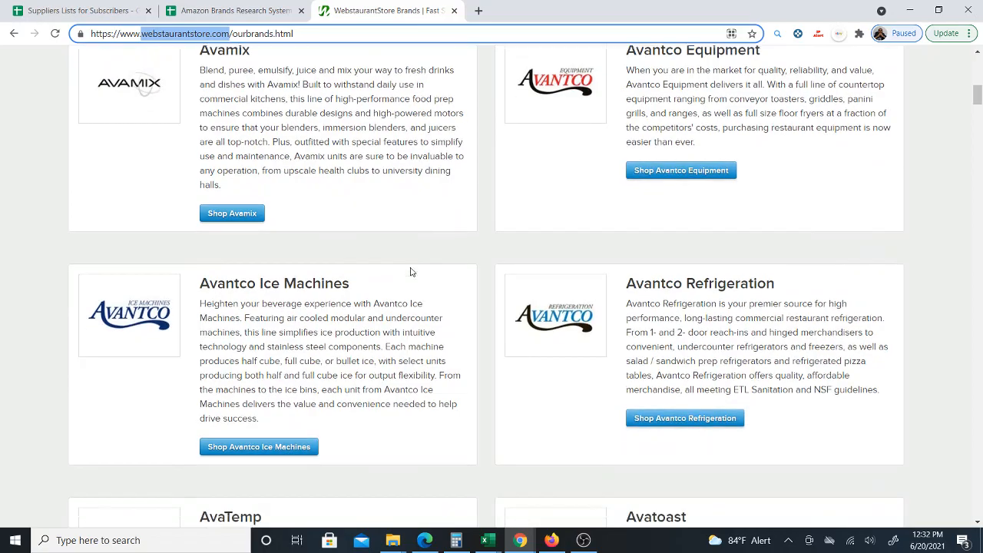
scroll(357, 270, down, 6)
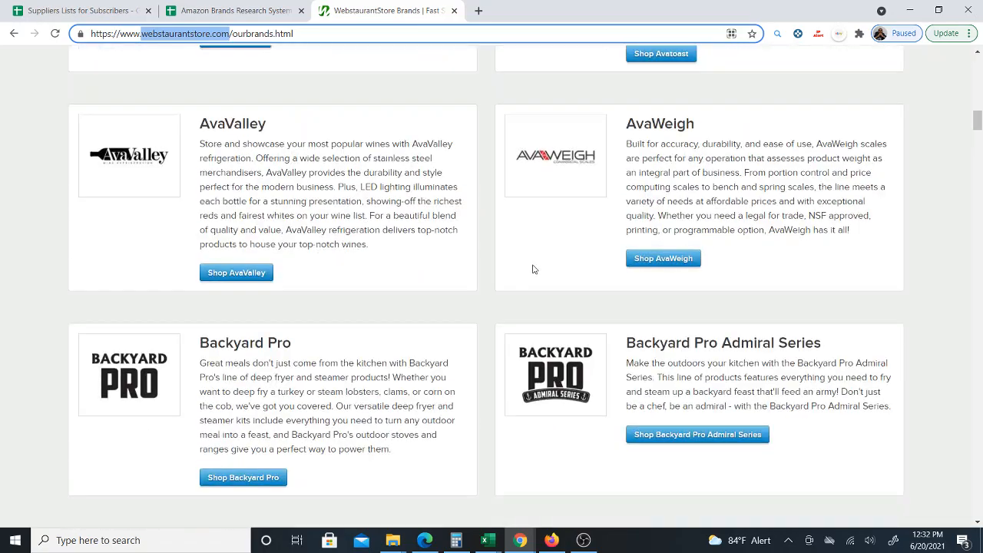
scroll(591, 230, down, 9)
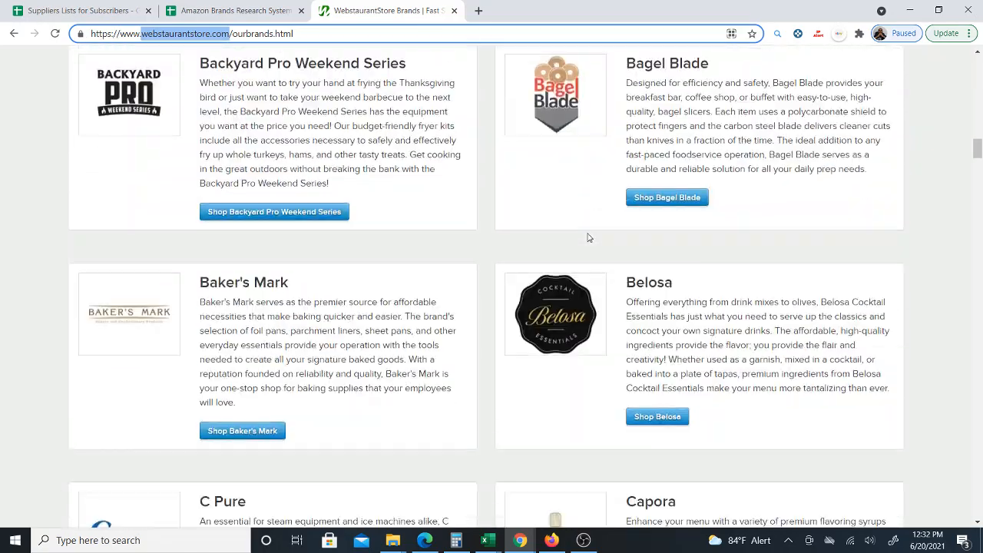
scroll(589, 239, down, 4)
click(223, 10)
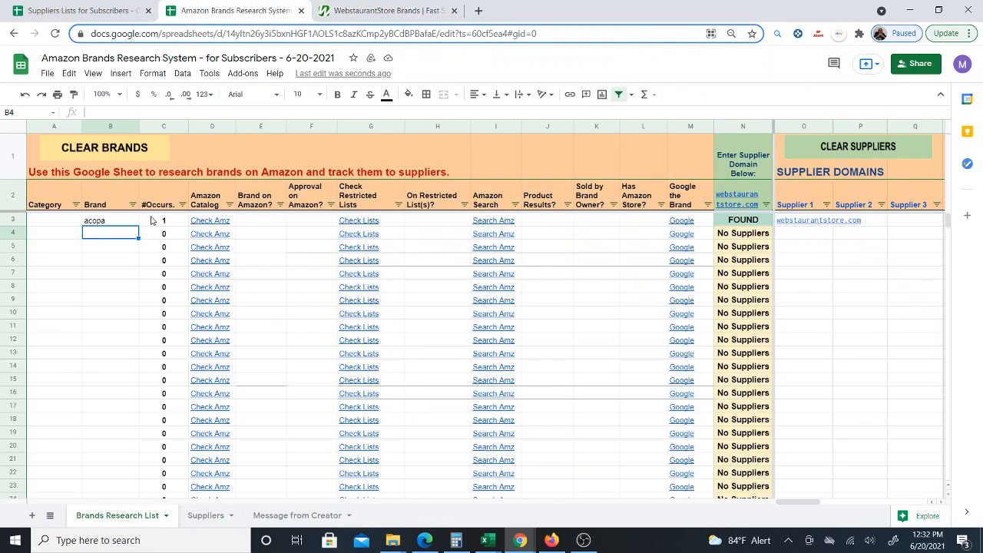
- Add carnival king and choice as the next brands, checking the brands page between entries
text(carnival king)
key(Return)
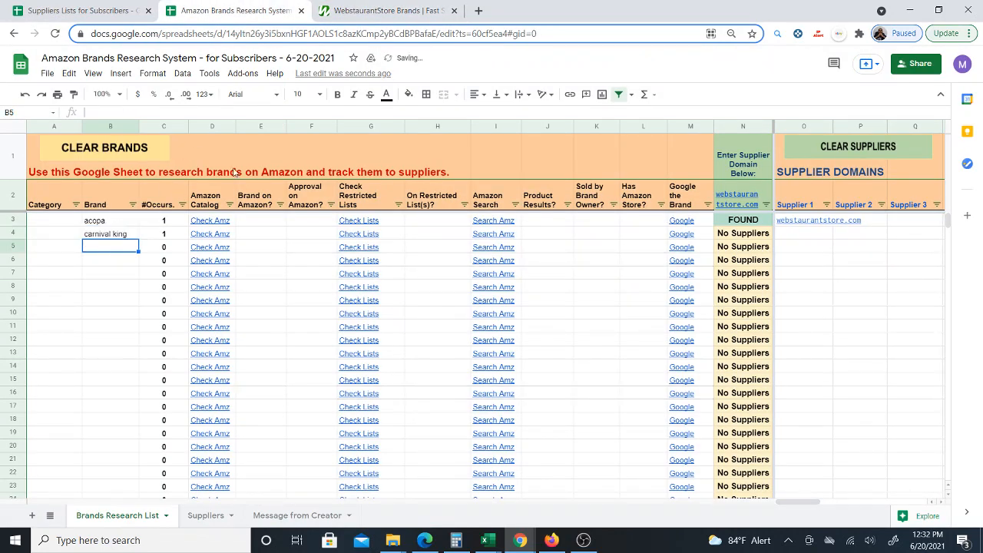
click(353, 10)
scroll(370, 306, down, 4)
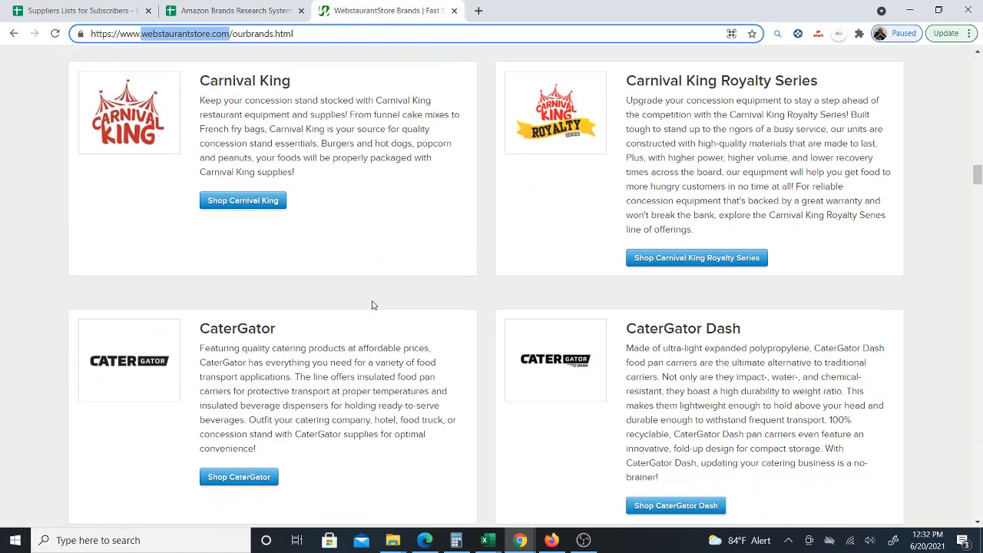
scroll(358, 281, down, 5)
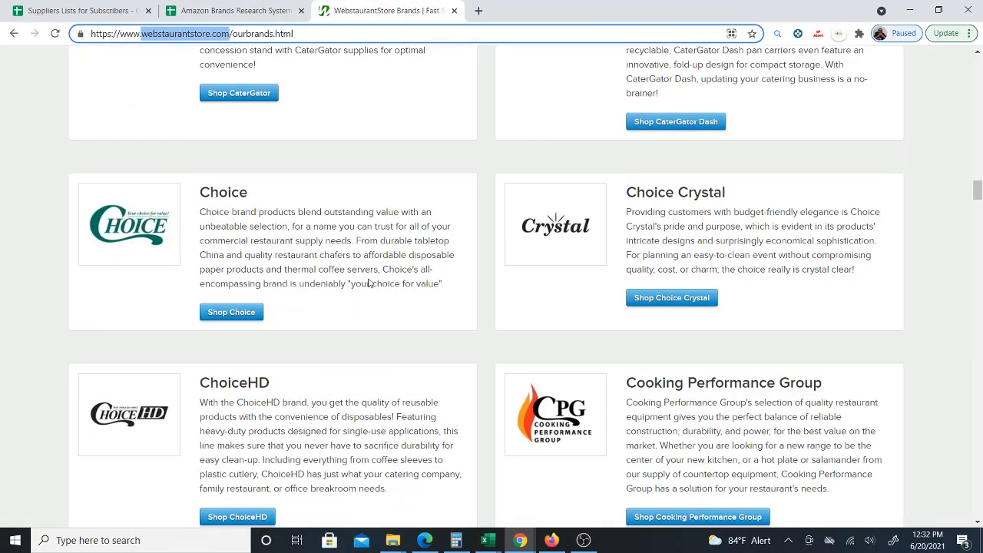
click(225, 15)
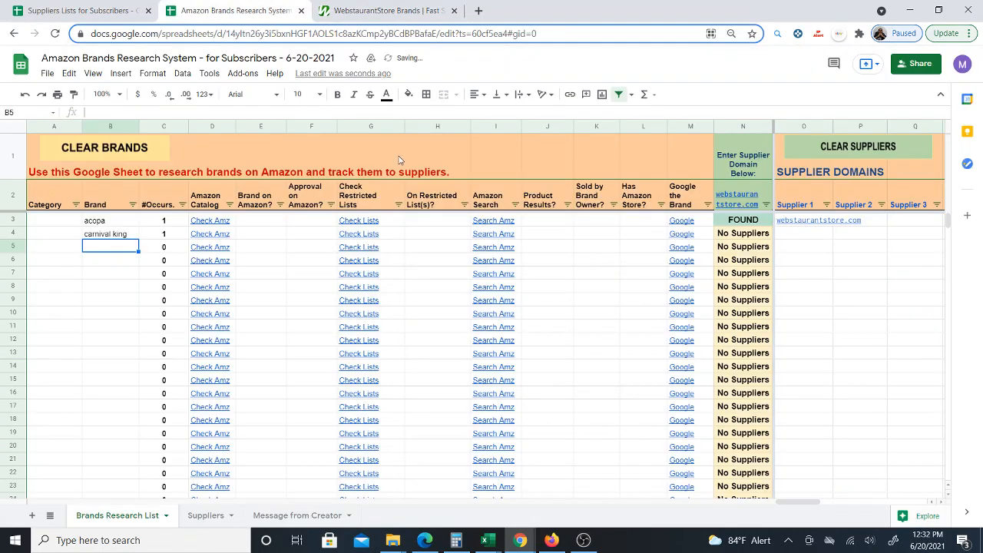
text(choice)
key(Return)
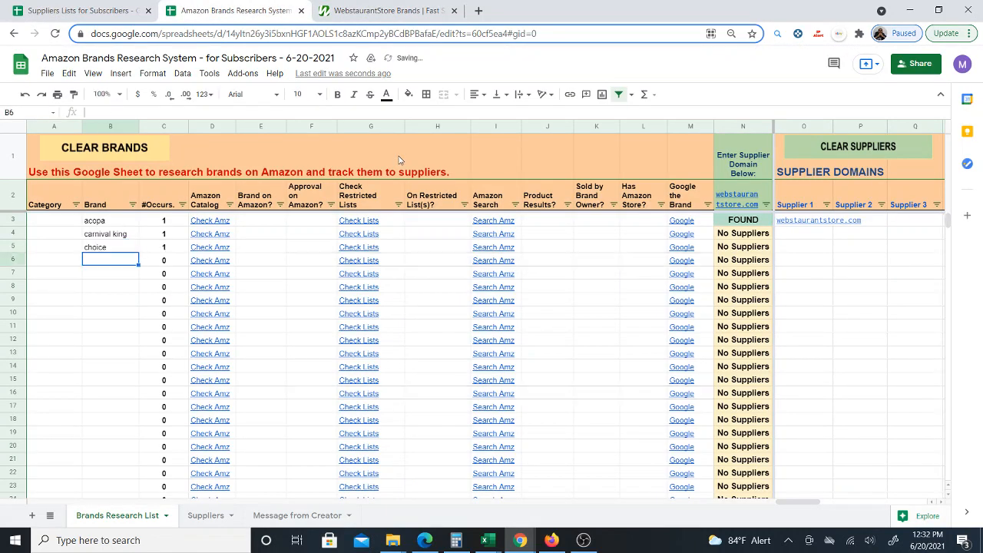
- Fill webstaurantstore.com down the Supplier 1 column for the carnival king and choice rows
click(819, 222)
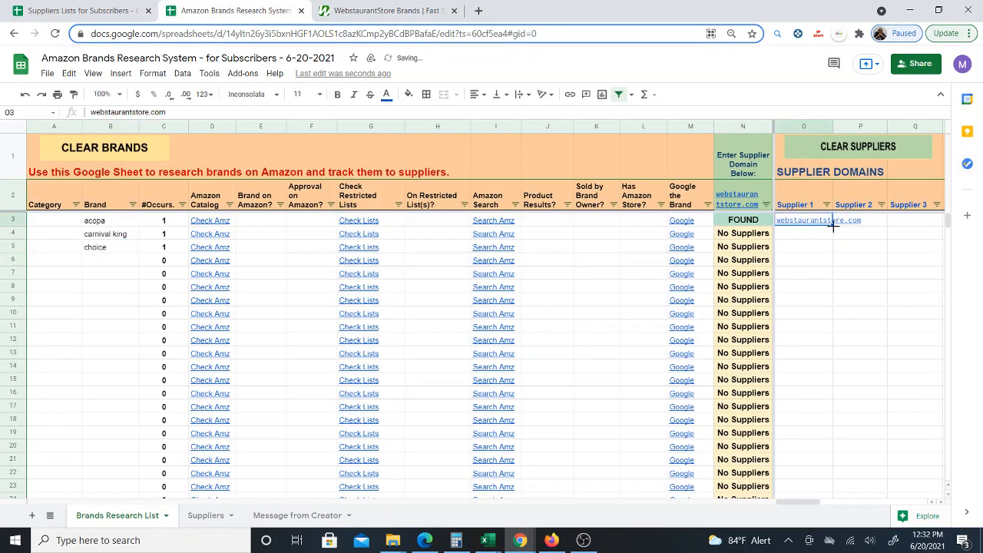
drag(834, 225, 827, 249)
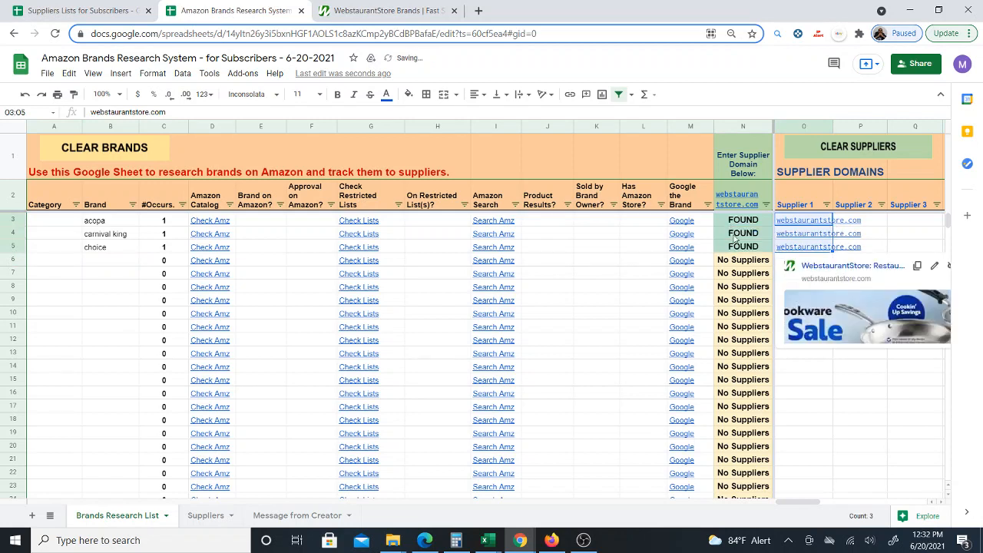
- Add mainstays as the brand in row 6
click(107, 265)
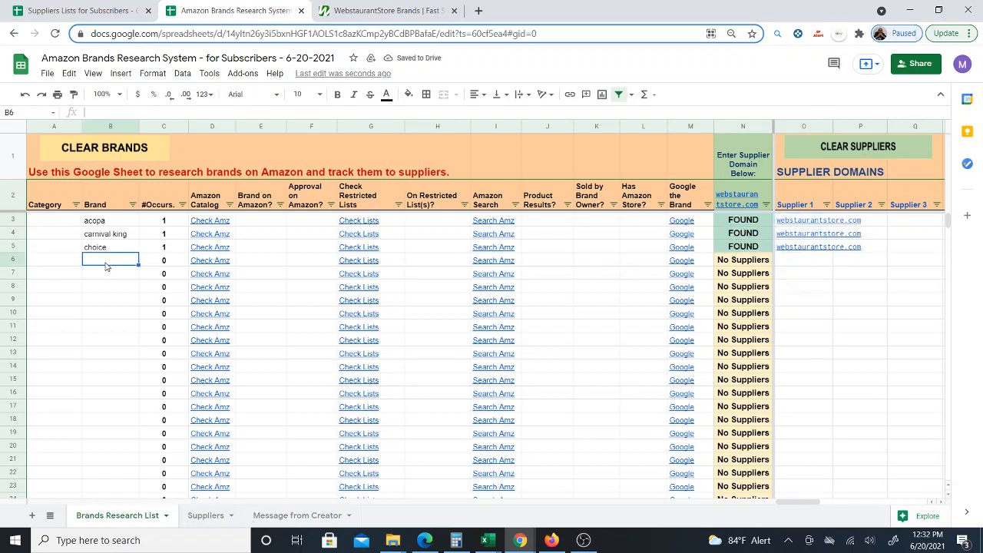
text(mainstays)
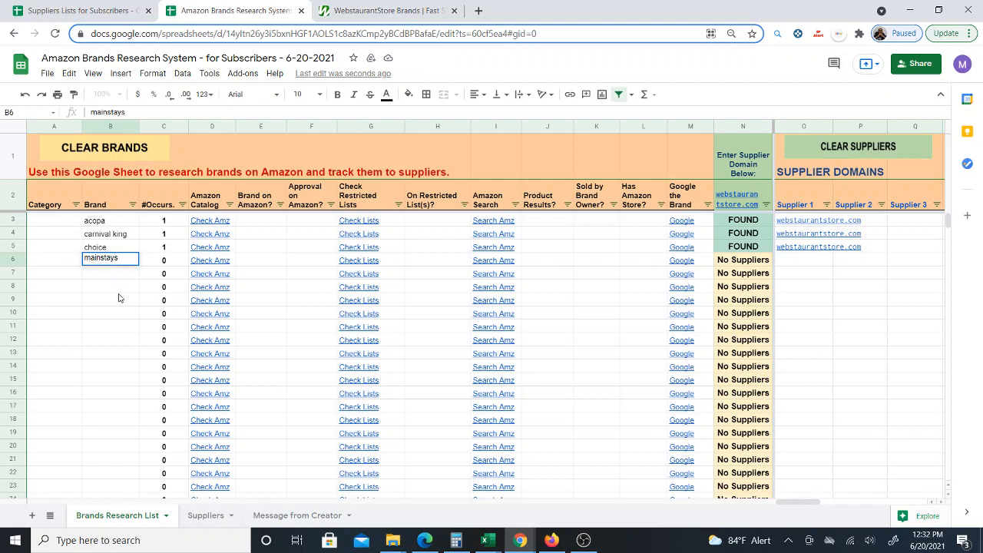
key(Return)
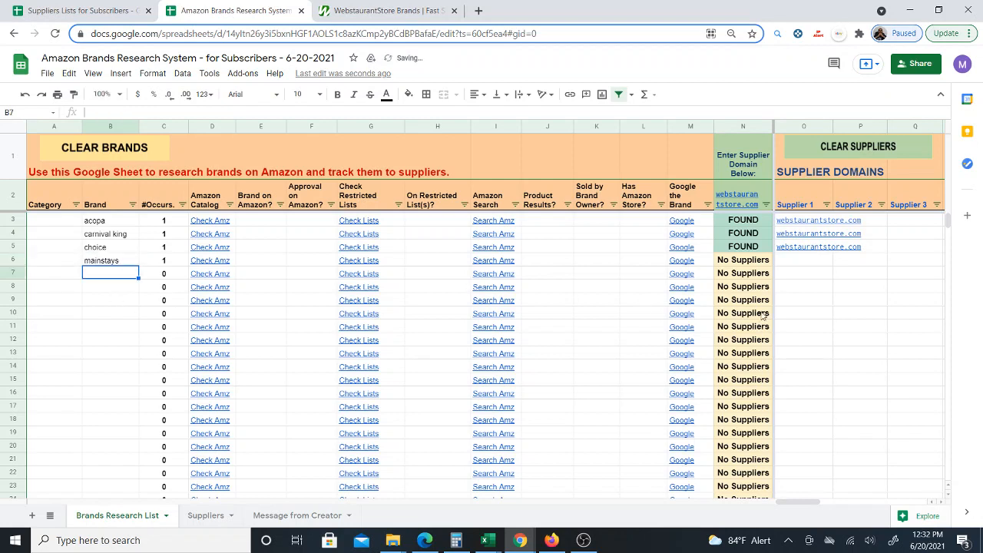
- Enter walmart.com as the Supplier 1 domain for the mainstays row
click(807, 260)
text(walmart.com)
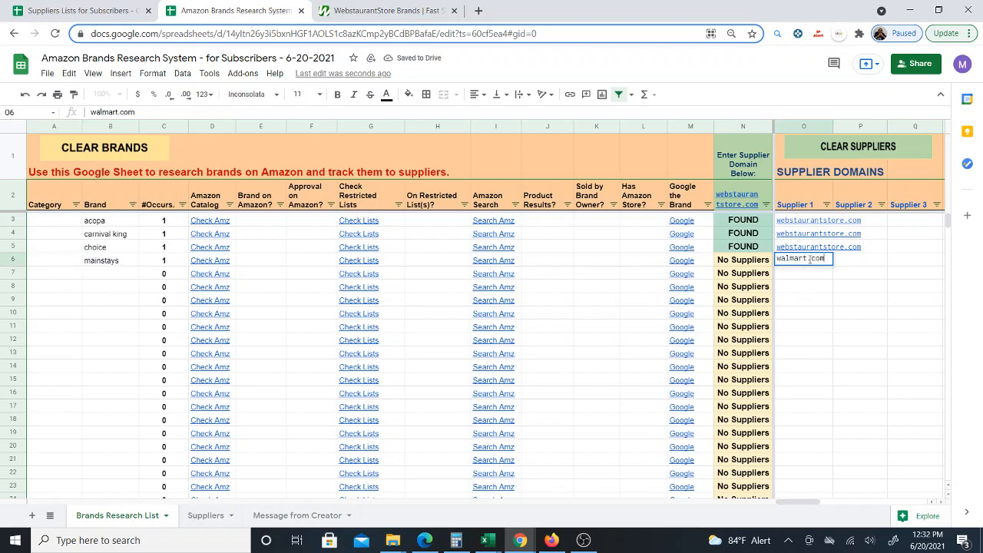
key(Return)
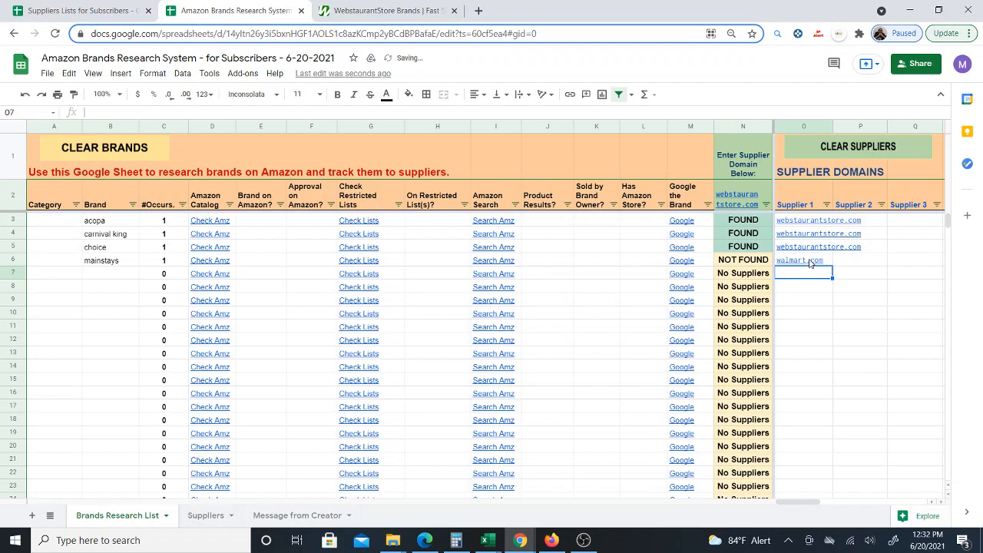
click(808, 262)
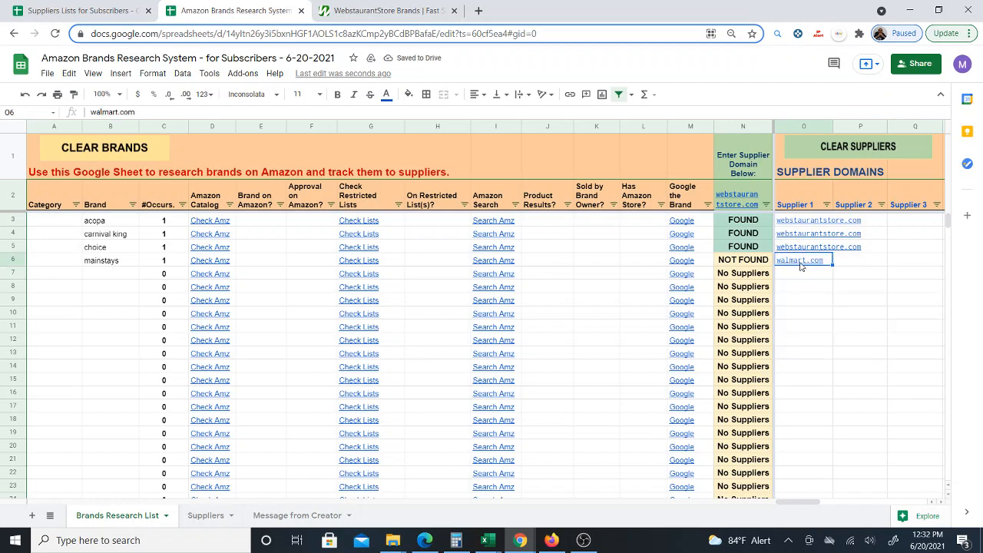
click(106, 265)
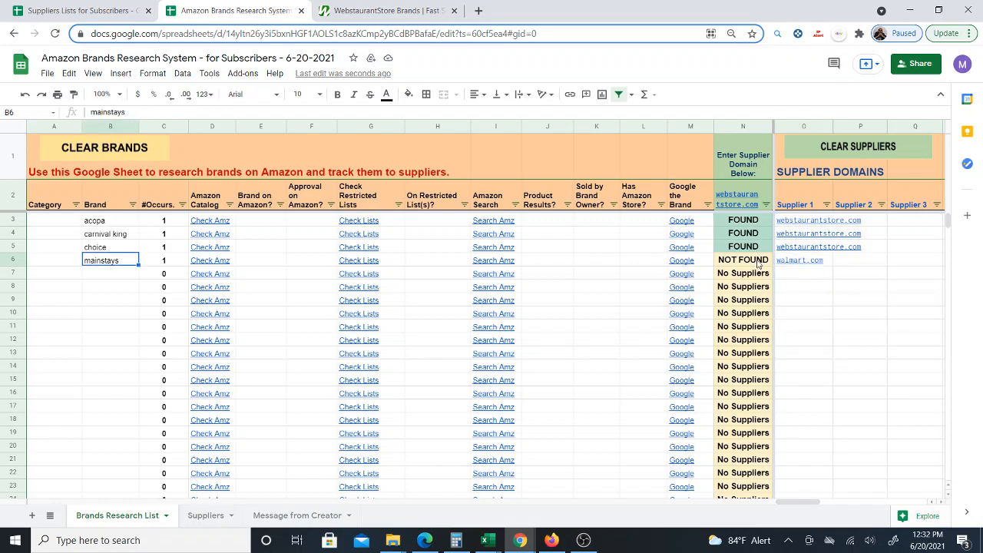
mouse_move(739, 202)
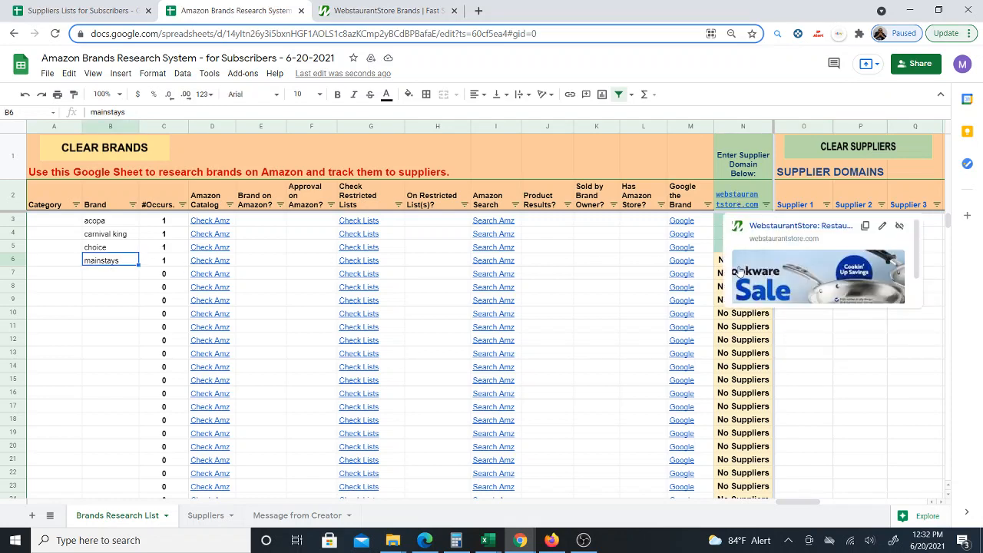
click(862, 392)
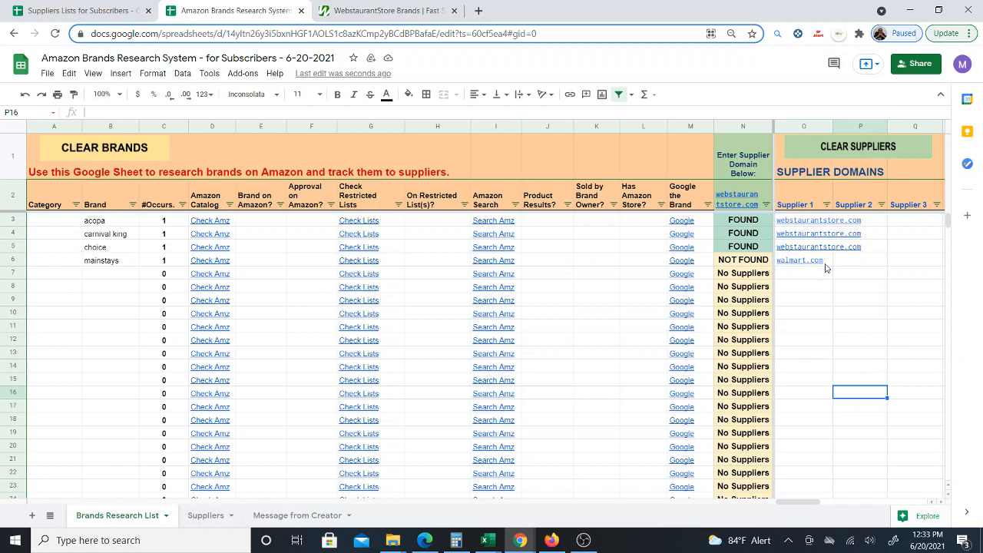
mouse_move(826, 267)
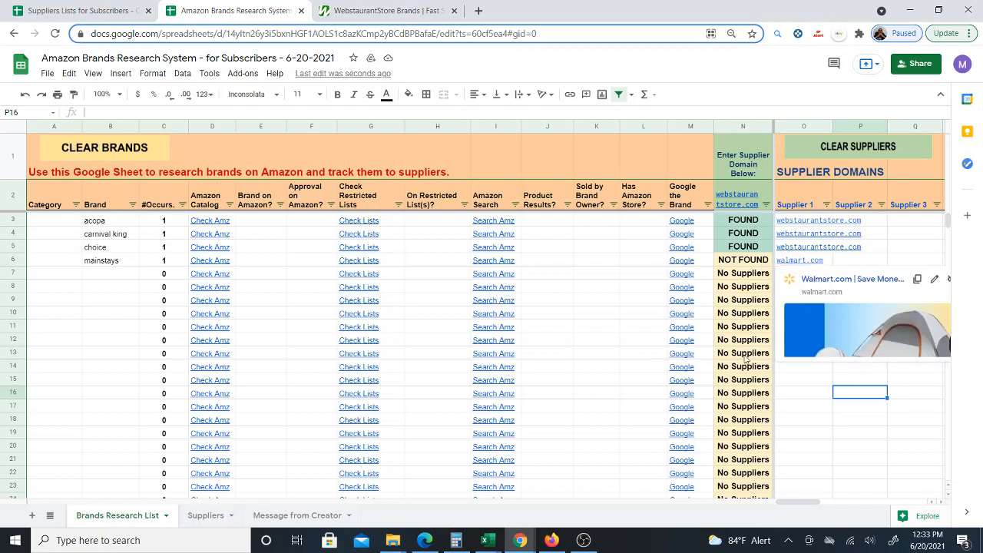
drag(813, 278, 914, 420)
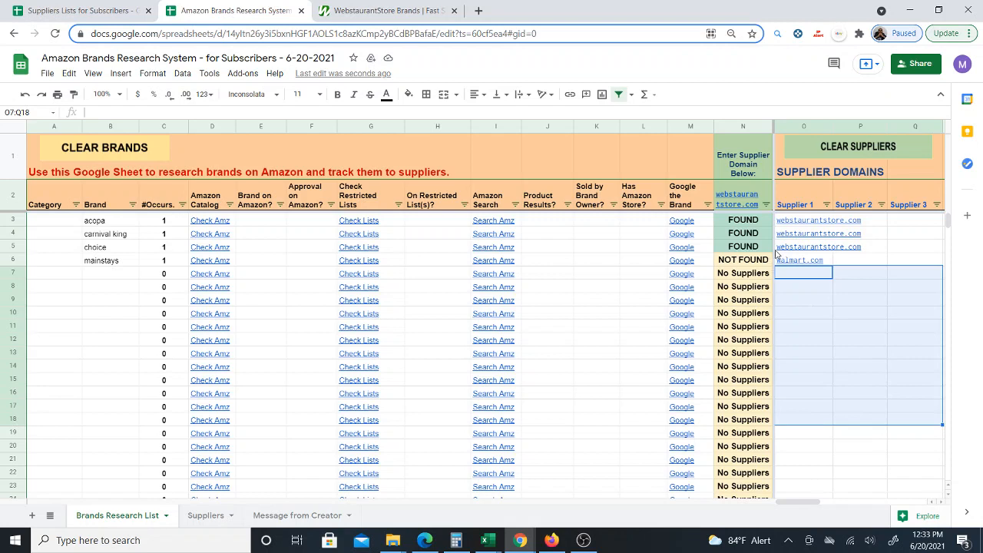
mouse_move(830, 261)
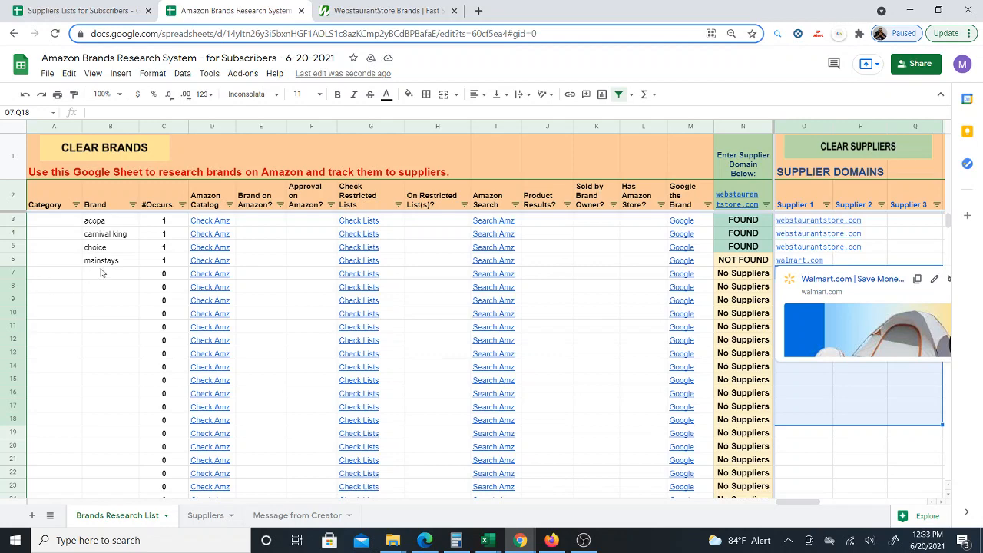
drag(104, 274, 115, 368)
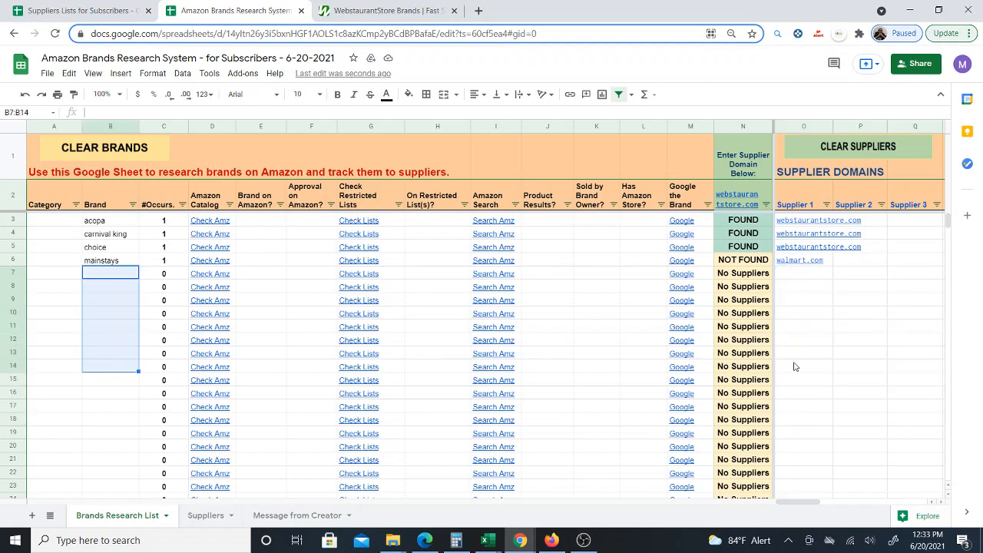
- Change the supplier domain header cell above the status column to walmart.com
click(747, 199)
text(wal)
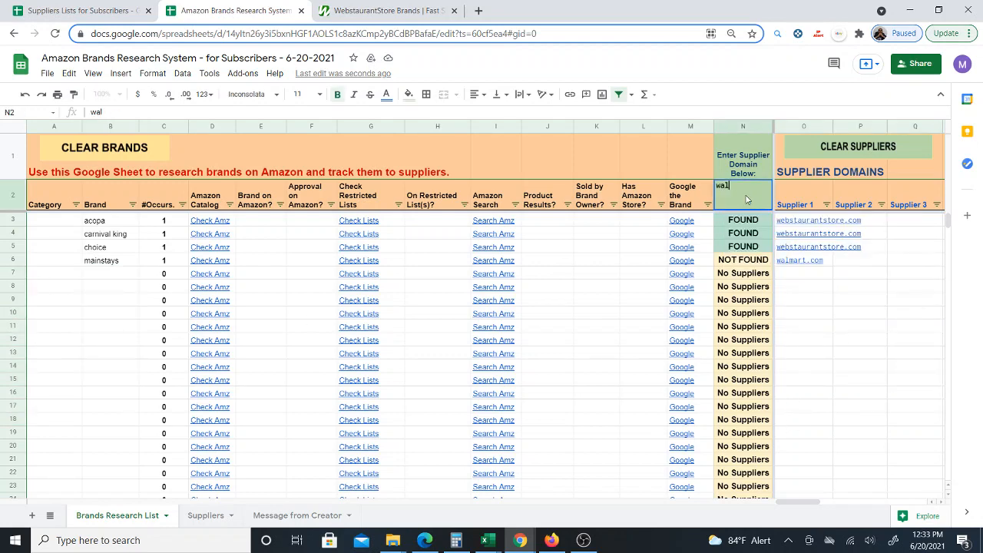
text(mart.com)
key(Return)
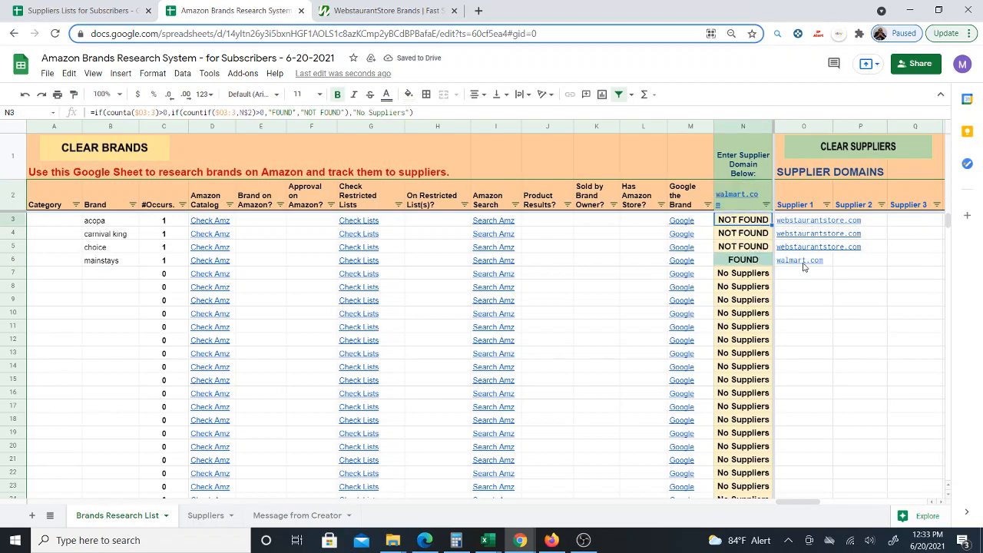
mouse_move(811, 267)
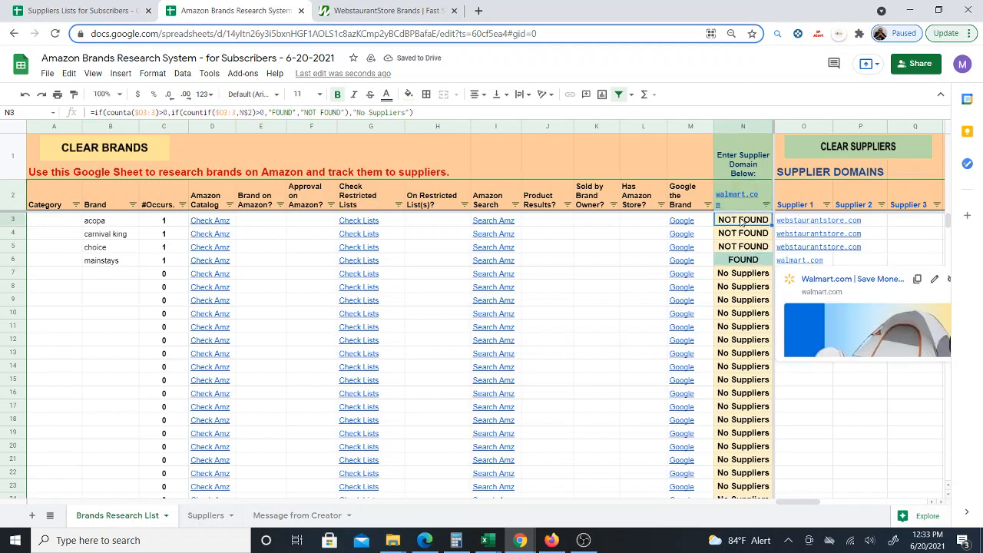
mouse_move(750, 196)
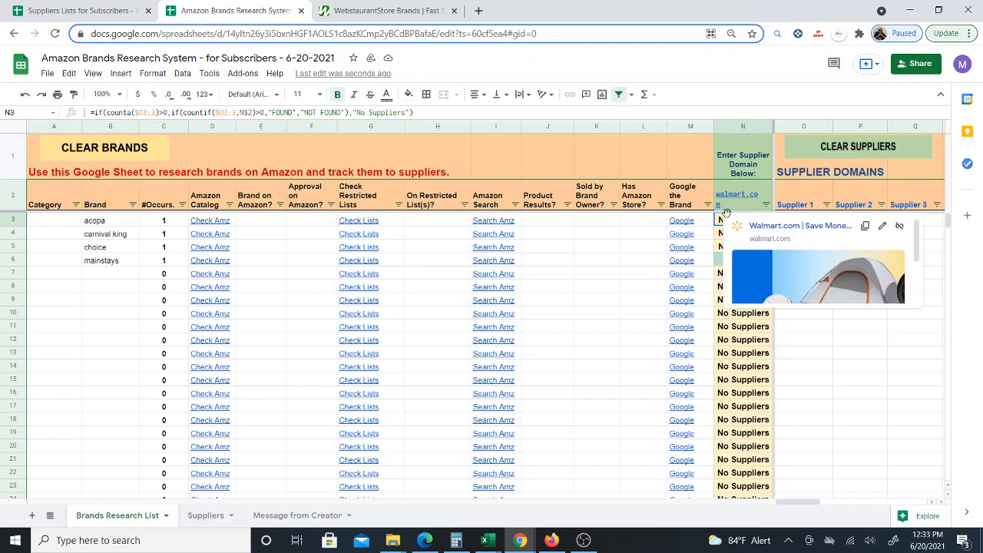
drag(99, 223, 105, 247)
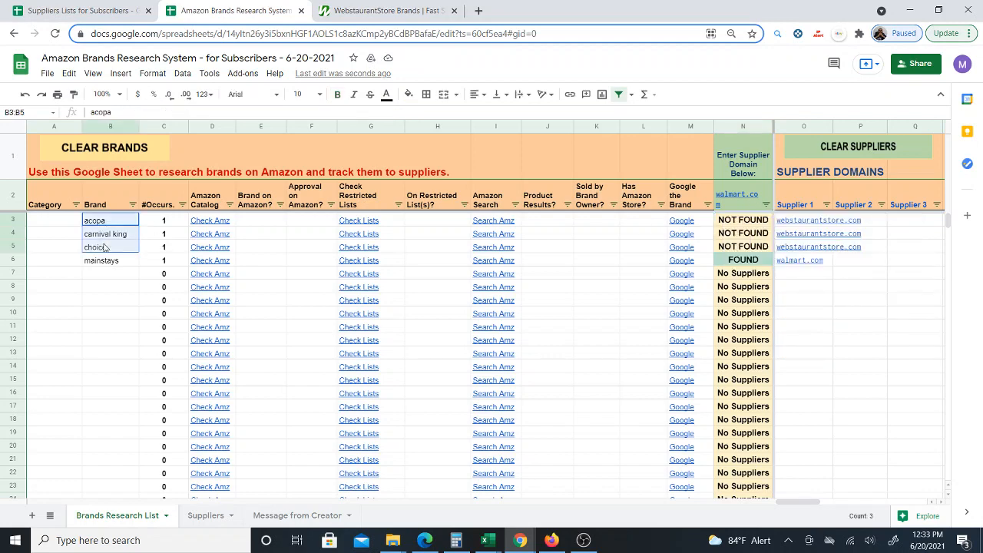
- Filter the supplier status column to show only FOUND rows
click(766, 205)
click(667, 416)
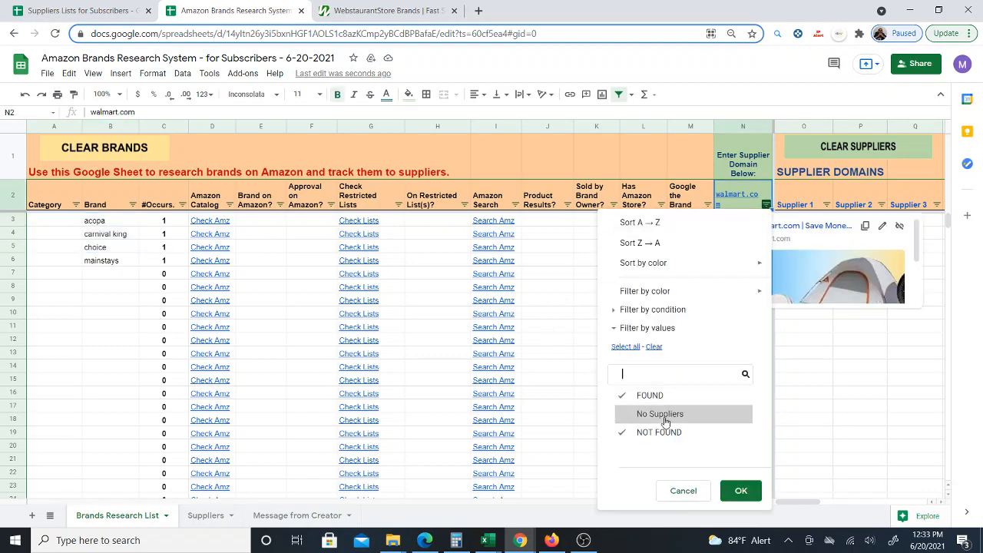
click(684, 436)
click(740, 490)
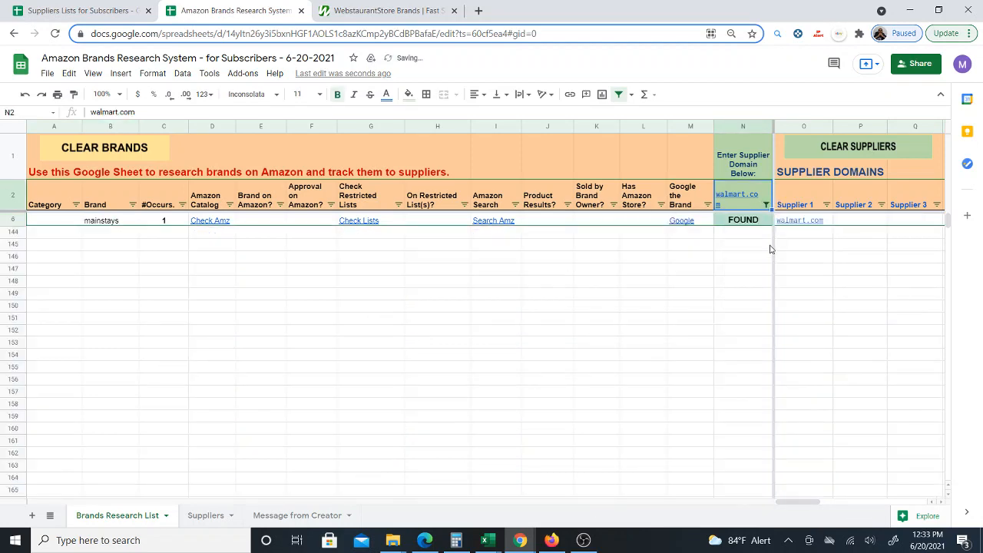
- Reinclude No Suppliers and NOT FOUND rows in the supplier status column filter
click(767, 205)
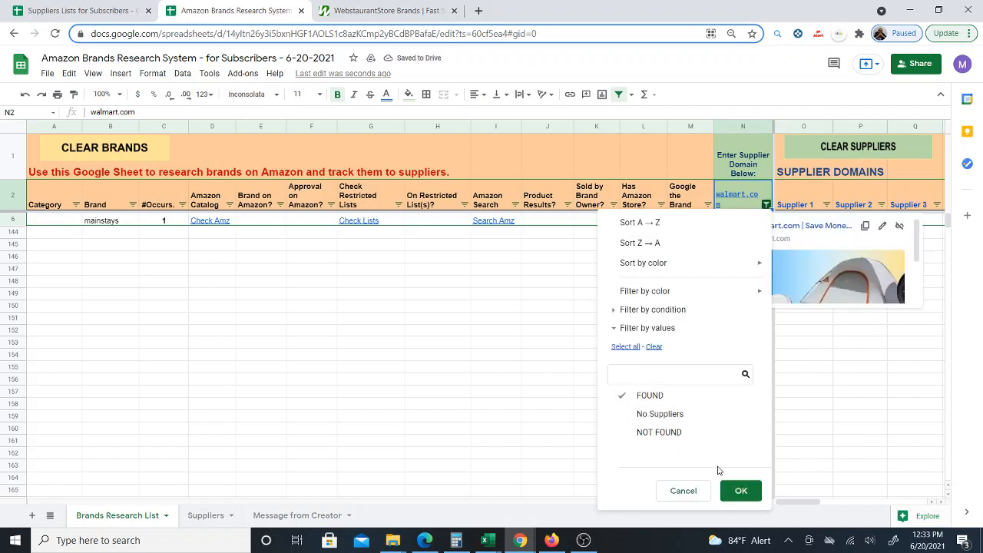
click(679, 413)
click(659, 432)
click(739, 491)
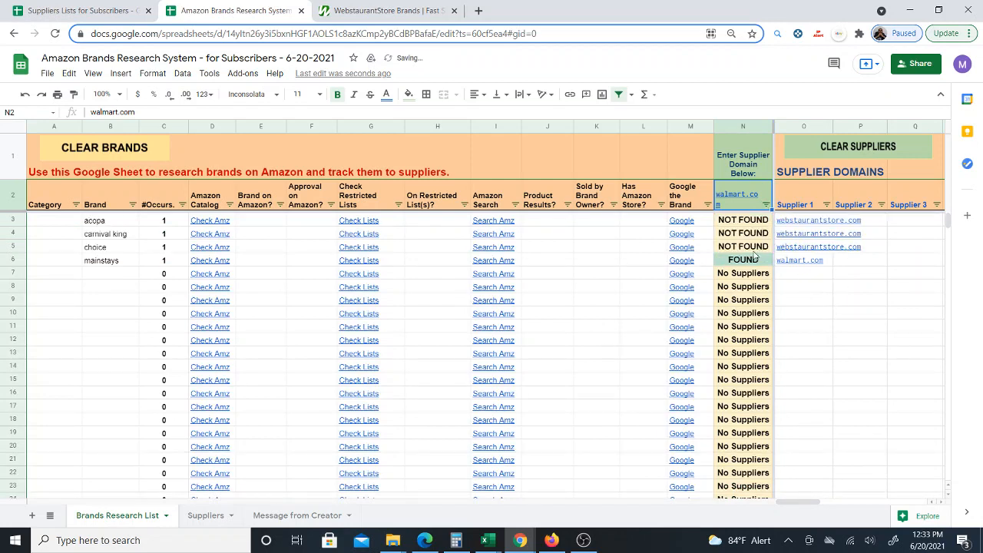
click(119, 265)
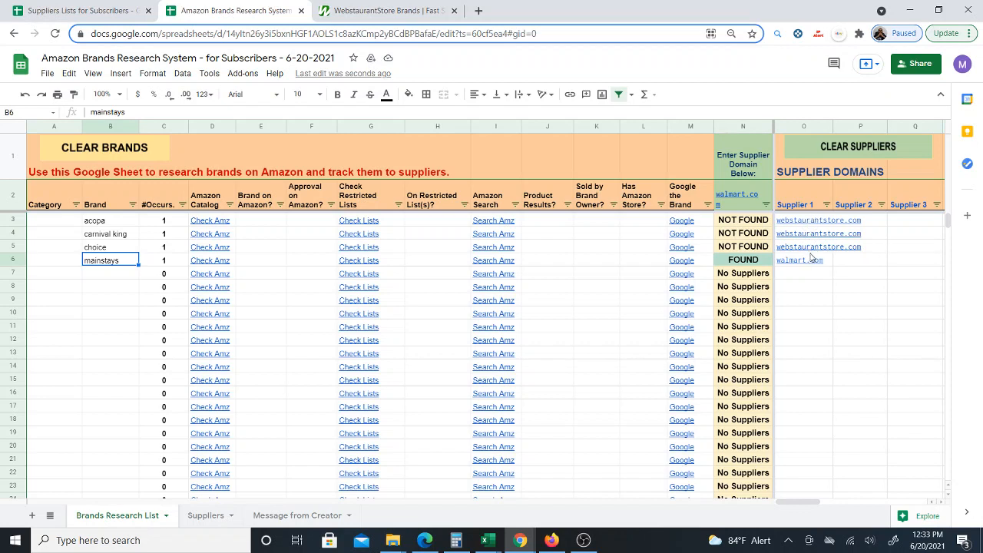
- Add webstaurantstore.com as the Supplier 3 domain in row 10
mouse_move(810, 256)
mouse_move(739, 198)
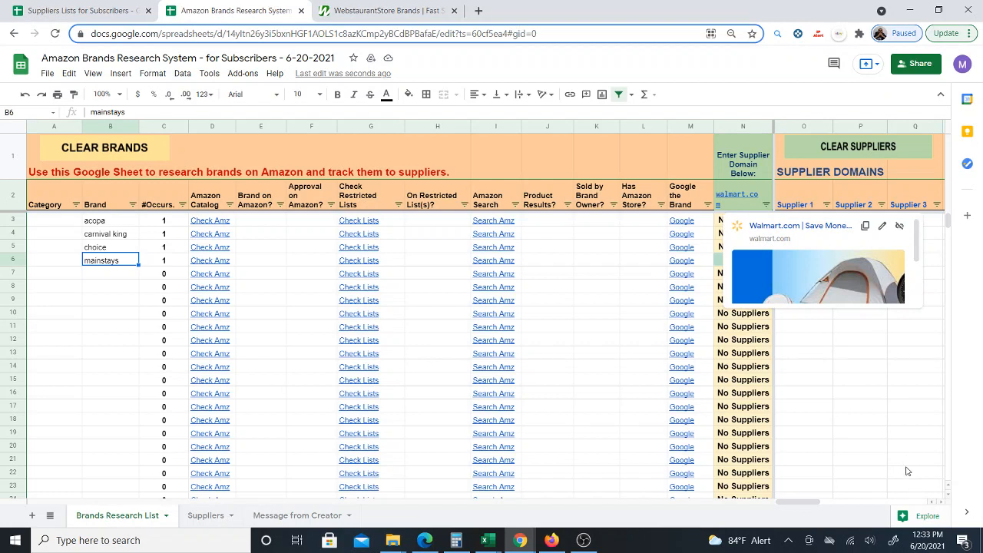
click(898, 444)
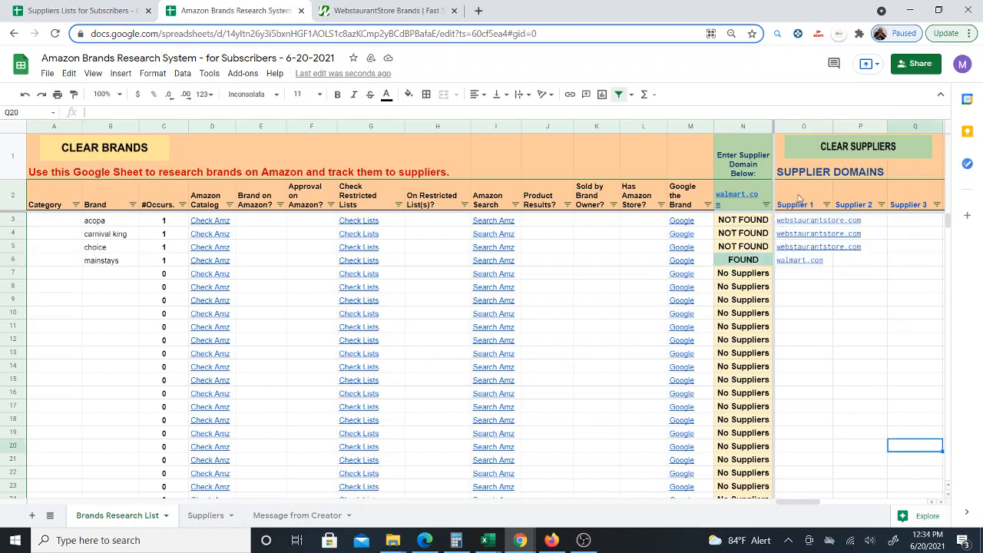
click(903, 319)
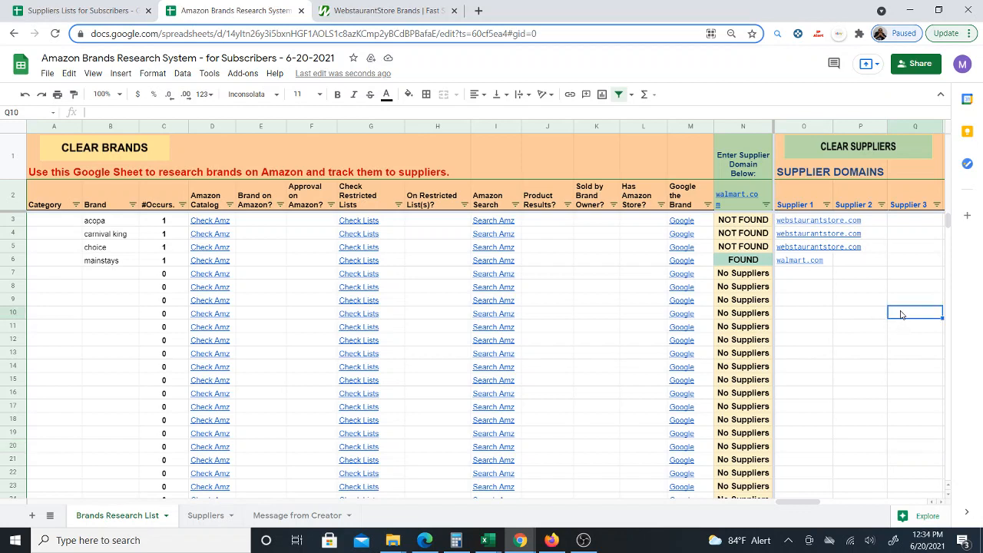
text(webst)
click(823, 225)
click(859, 383)
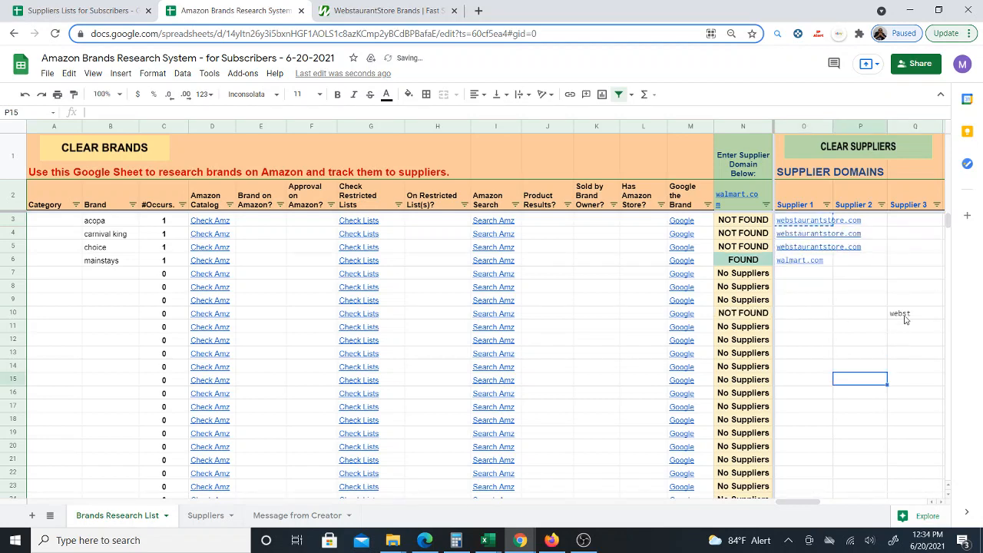
click(906, 319)
text(webstaurantstore.com)
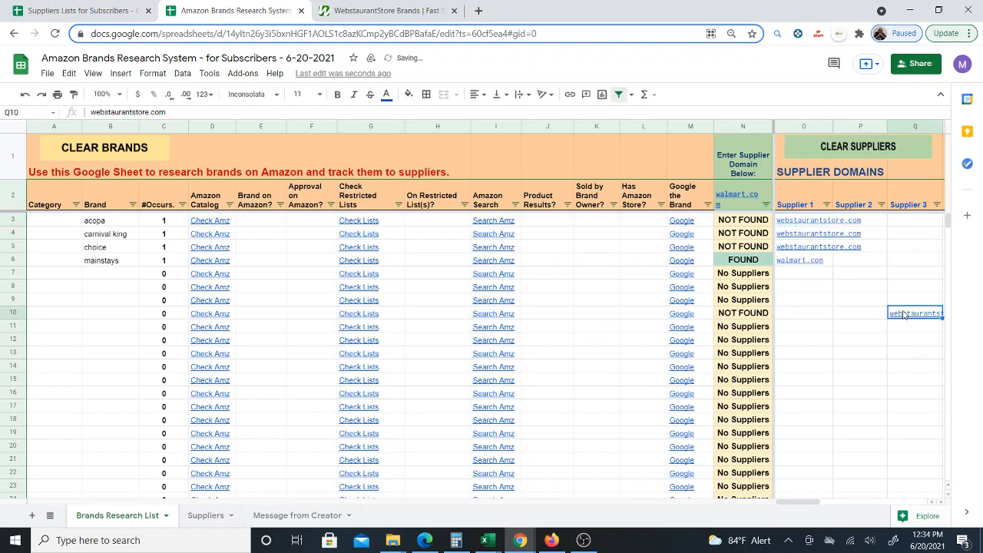
- Change the supplier domain header cell above the status column to webstaurantstore.com
click(740, 198)
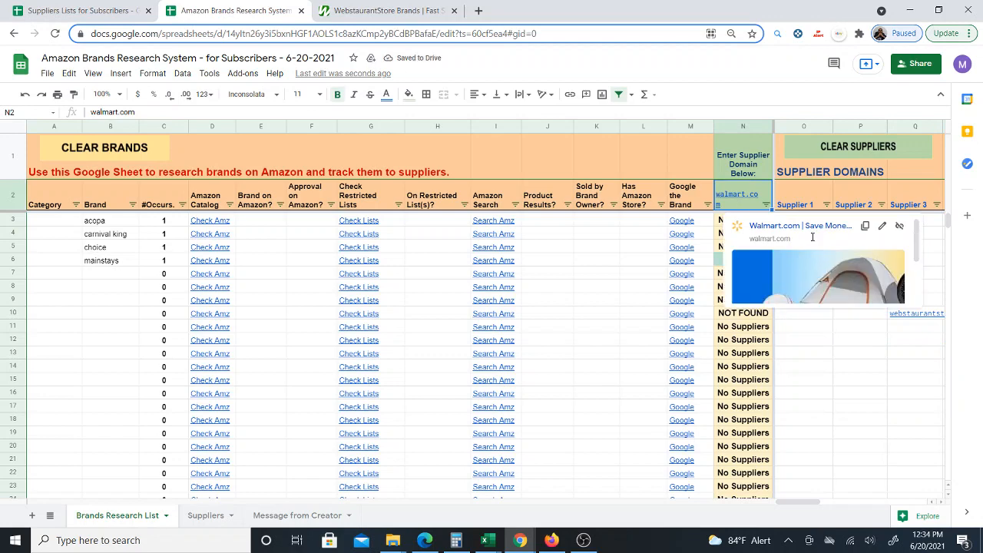
text(webstaurantstore.com)
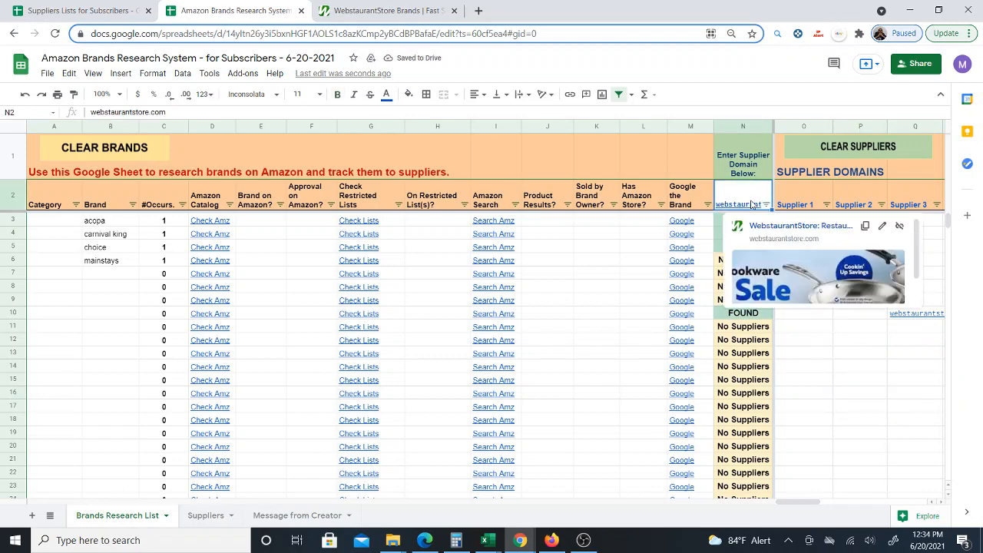
click(25, 94)
right_click(742, 198)
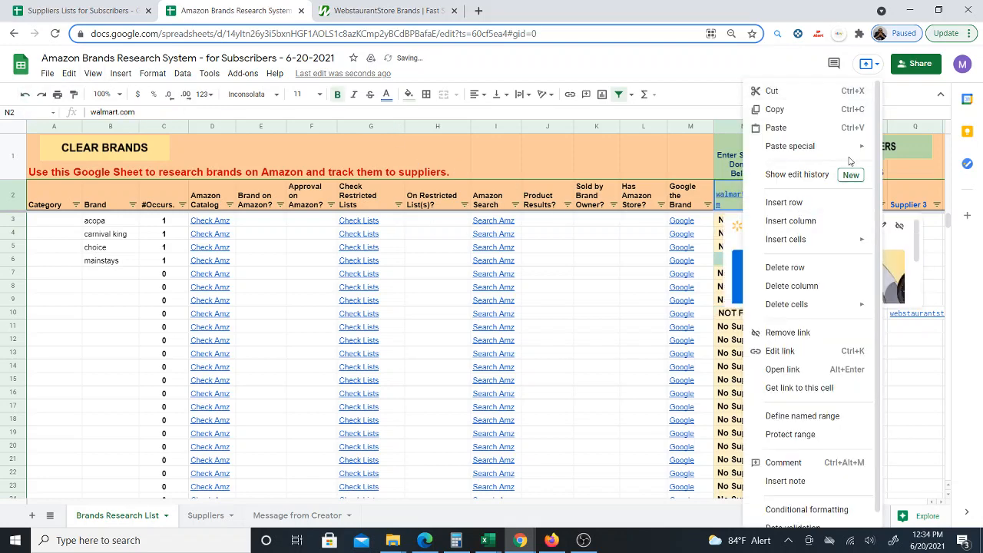
mouse_move(845, 146)
click(653, 151)
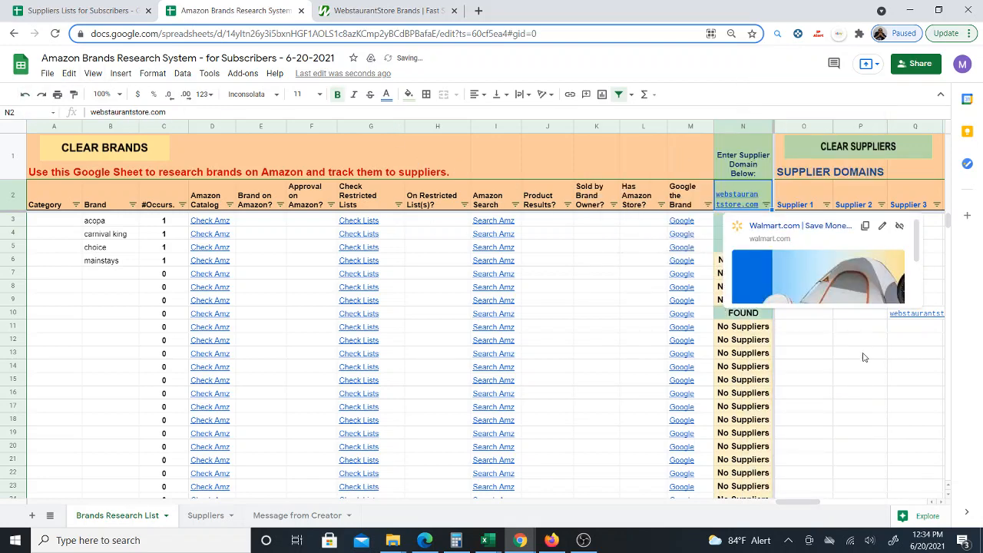
click(856, 381)
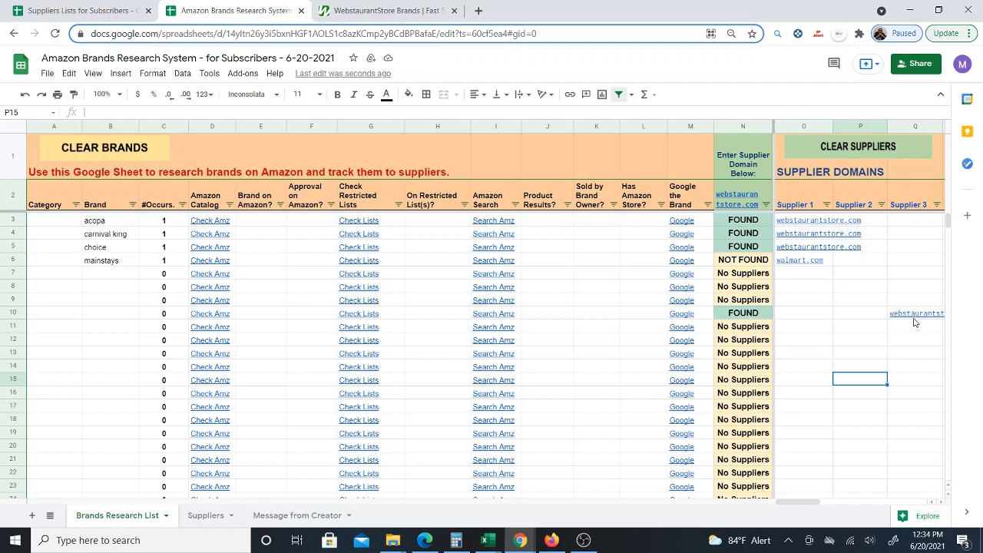
- Paste webstaurantstore.com as the Supplier 10 domain in row 14
mouse_move(919, 321)
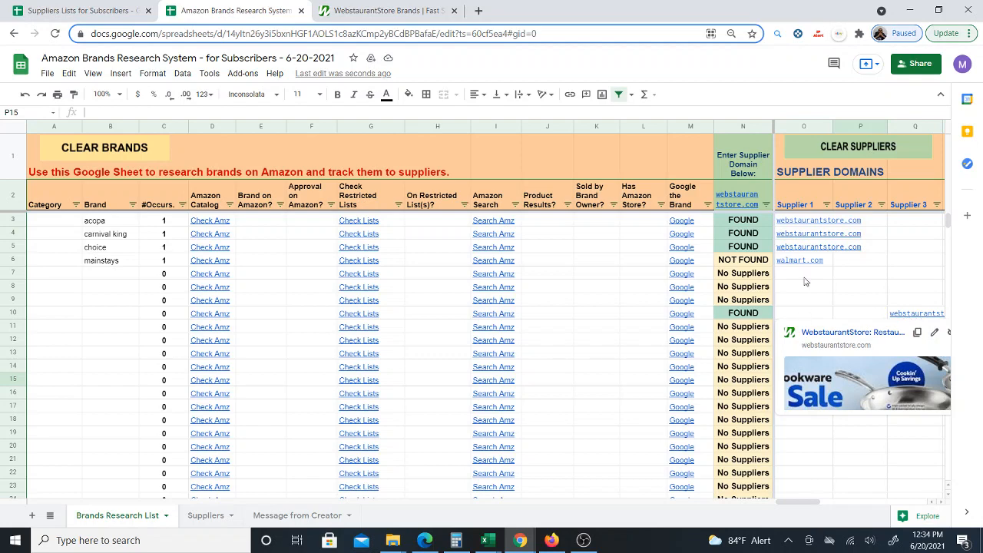
drag(795, 503, 936, 500)
click(839, 367)
right_click(838, 367)
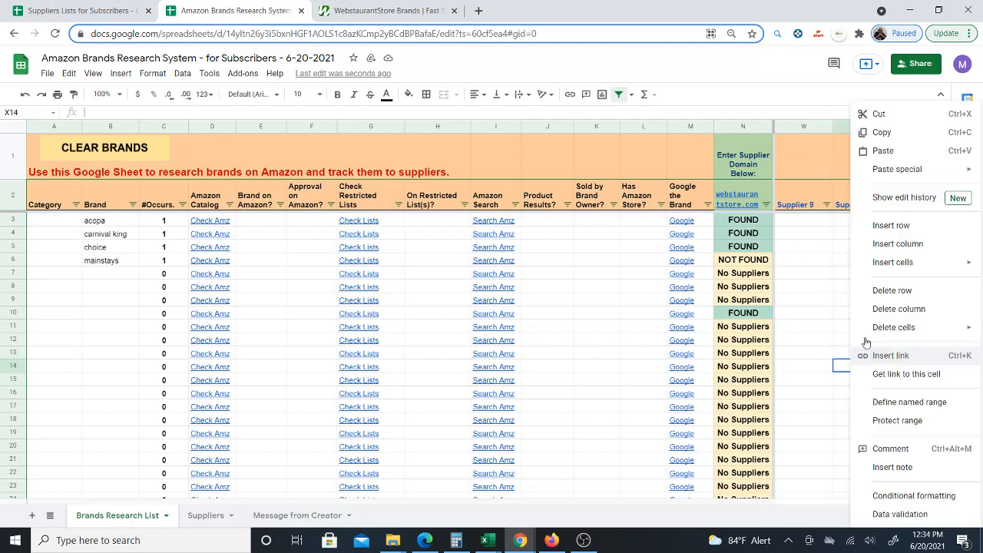
mouse_move(939, 168)
click(813, 170)
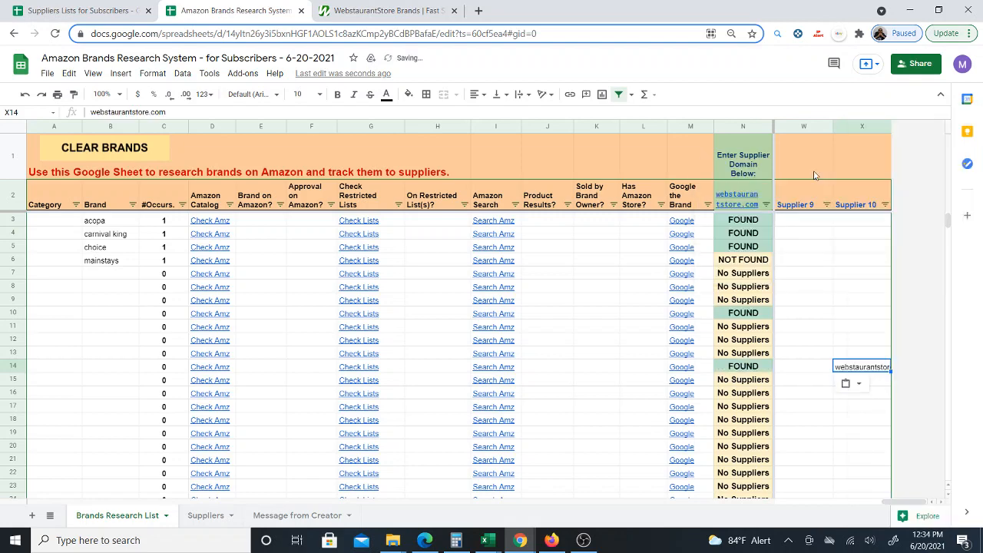
- Paste webstaurantstore.com as the Supplier 9 domain in row 19
click(804, 433)
right_click(804, 438)
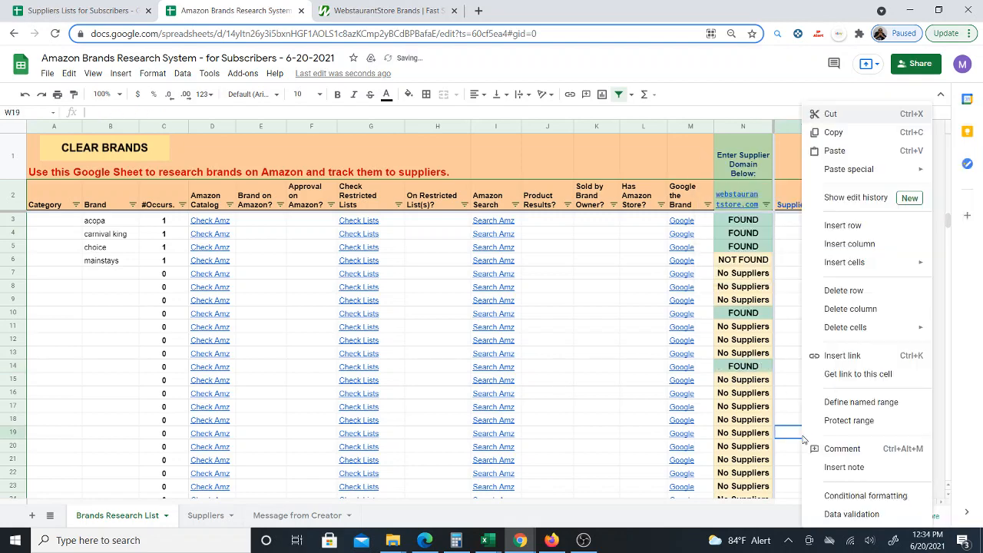
mouse_move(906, 169)
click(726, 173)
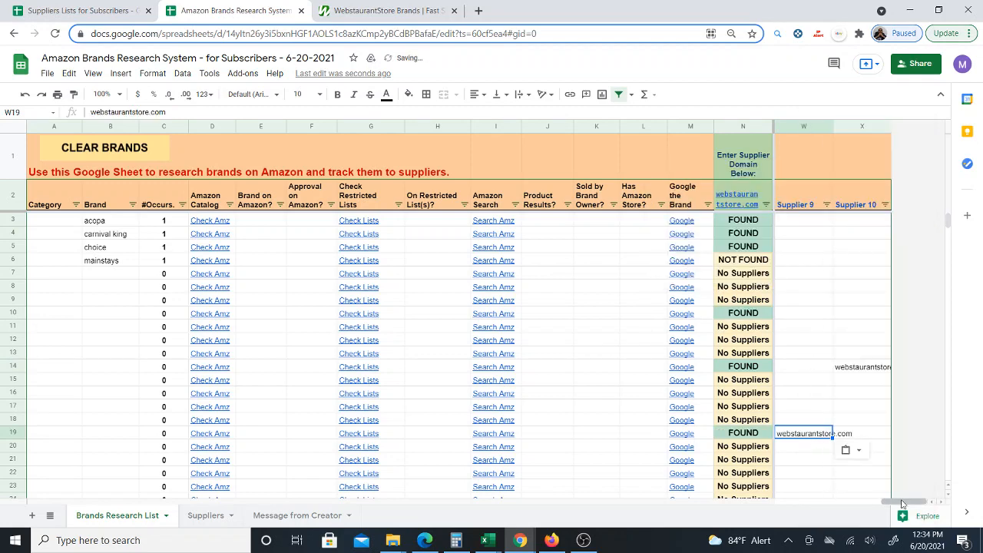
drag(902, 504, 797, 504)
click(799, 434)
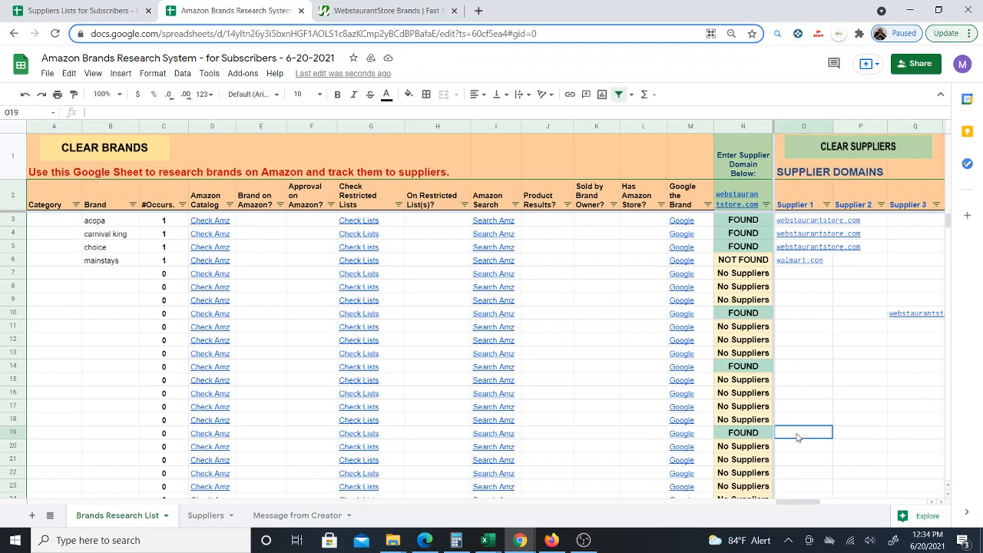
shift+click(882, 435)
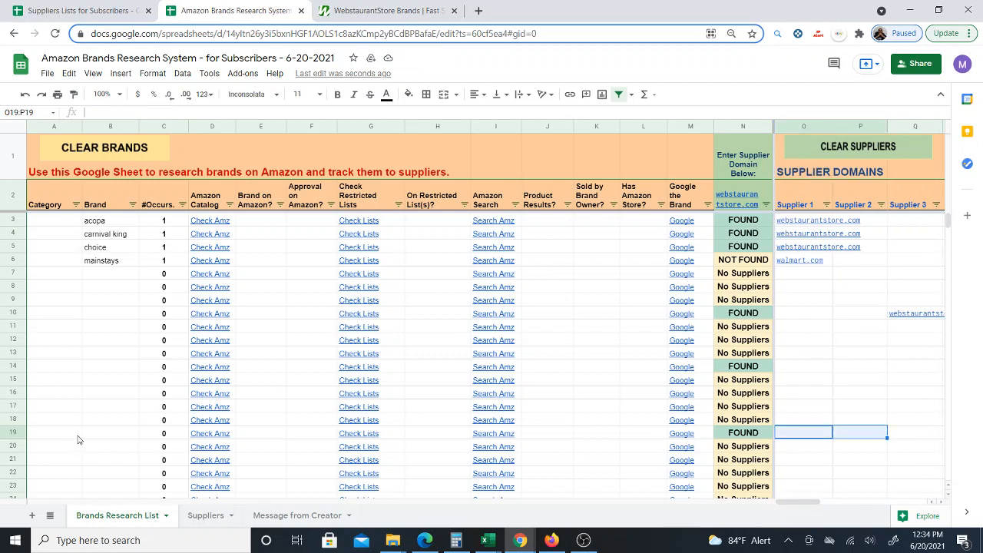
click(819, 434)
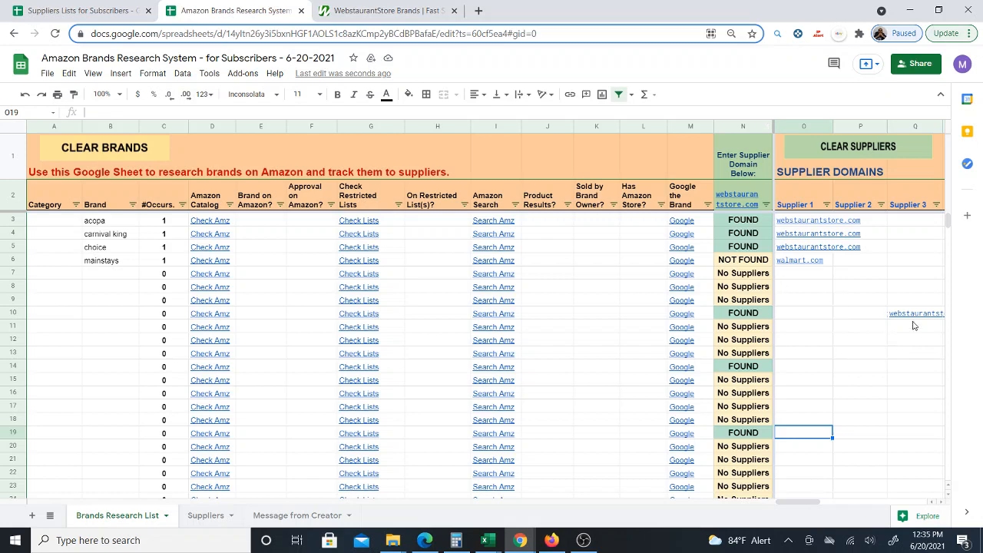
drag(862, 287, 935, 455)
drag(907, 502, 802, 501)
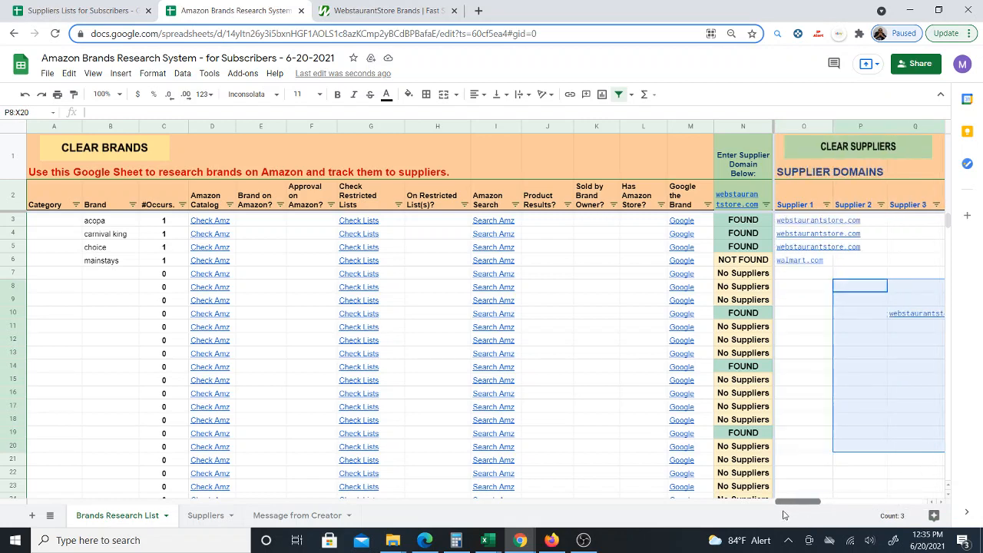
click(811, 229)
drag(811, 229, 824, 262)
click(843, 265)
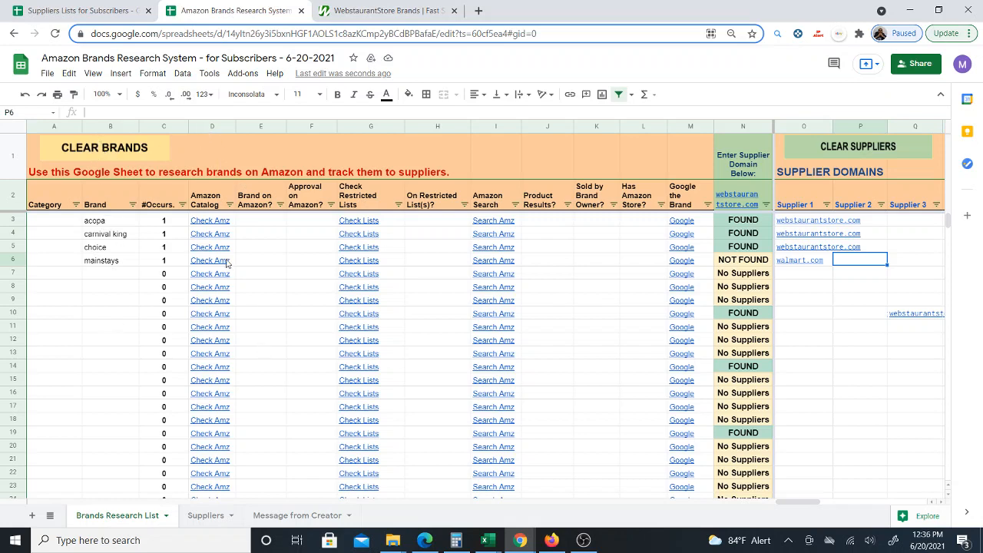
- Open the acopa brand's Amazon catalog check in Seller Central and return to the sheet
click(207, 224)
click(243, 246)
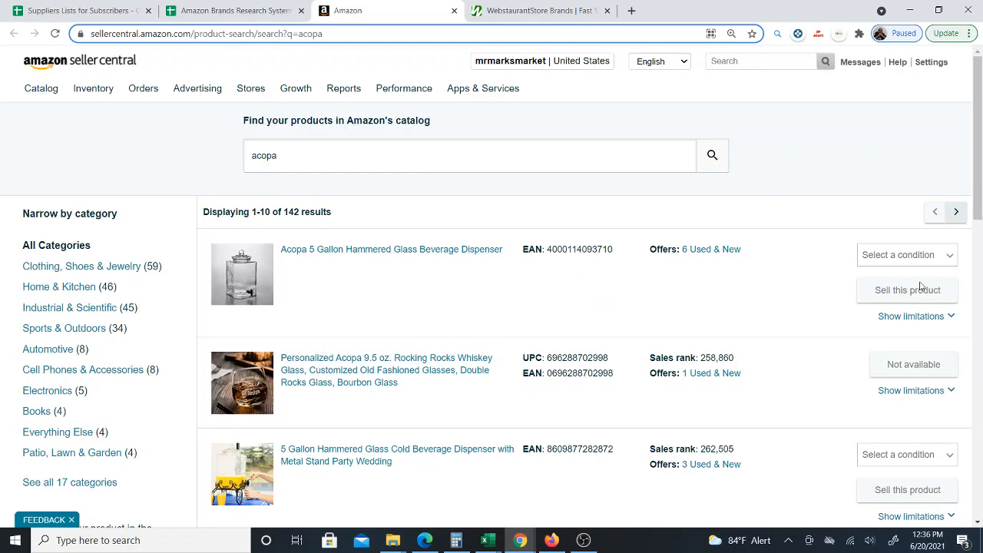
click(234, 11)
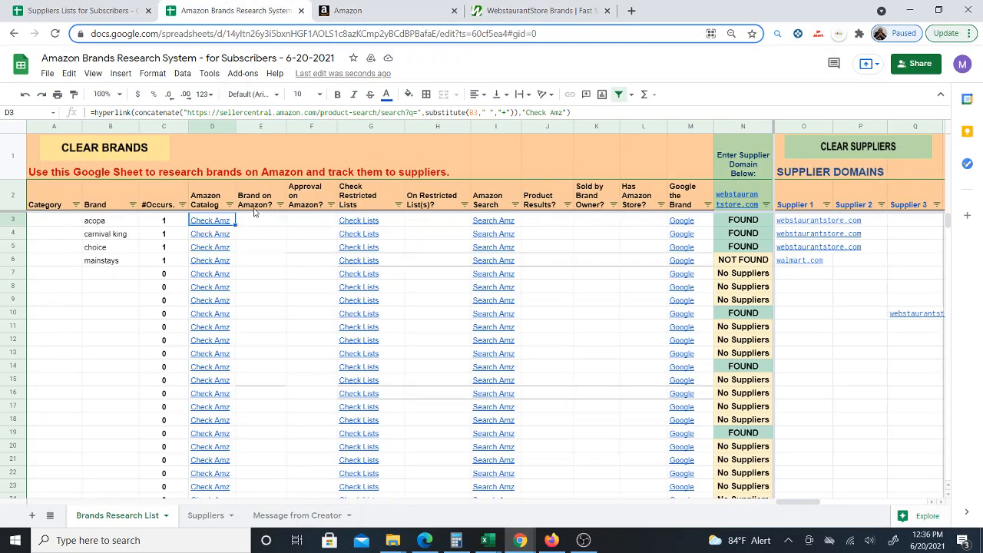
- Enter yes under Brand on Amazon and Approval on Amazon for the acopa row
click(260, 206)
click(268, 223)
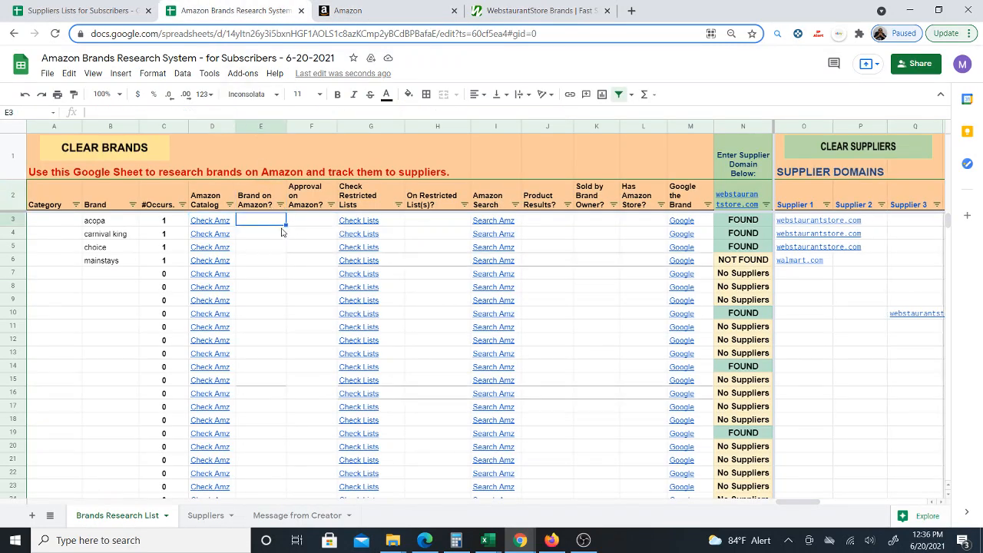
text(yes)
click(270, 249)
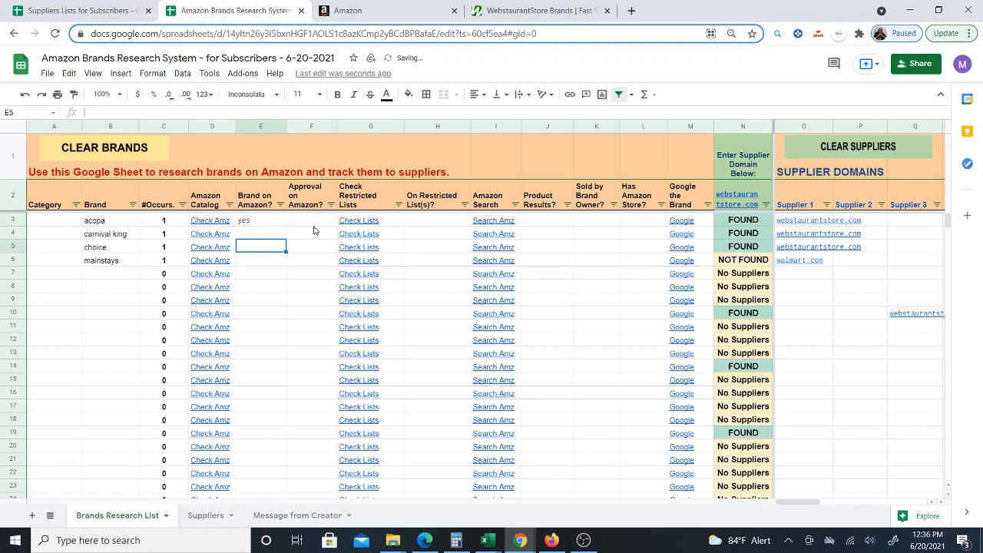
click(312, 221)
text(yes)
click(310, 247)
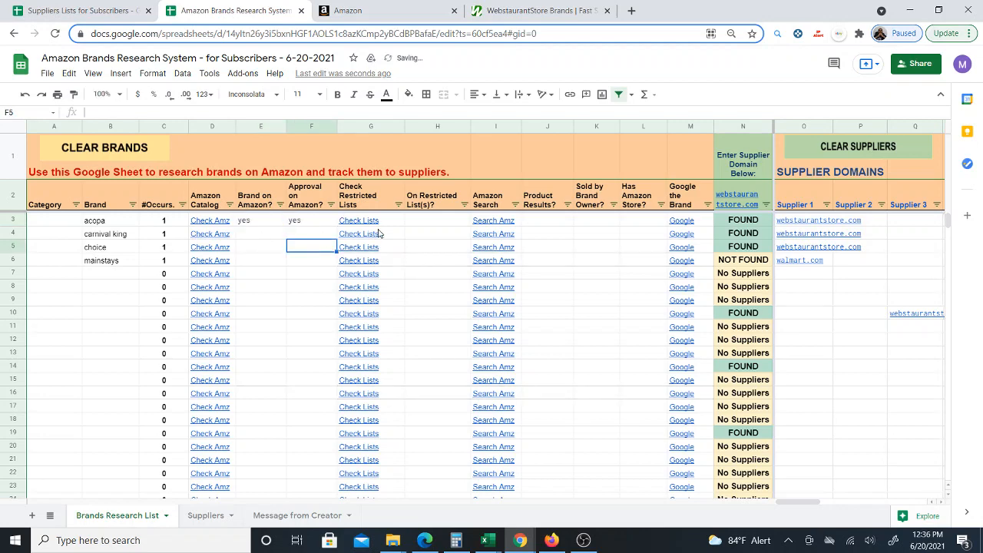
- Search the Amazon restricted brands lists for acopa and return to the sheet
click(360, 235)
click(399, 246)
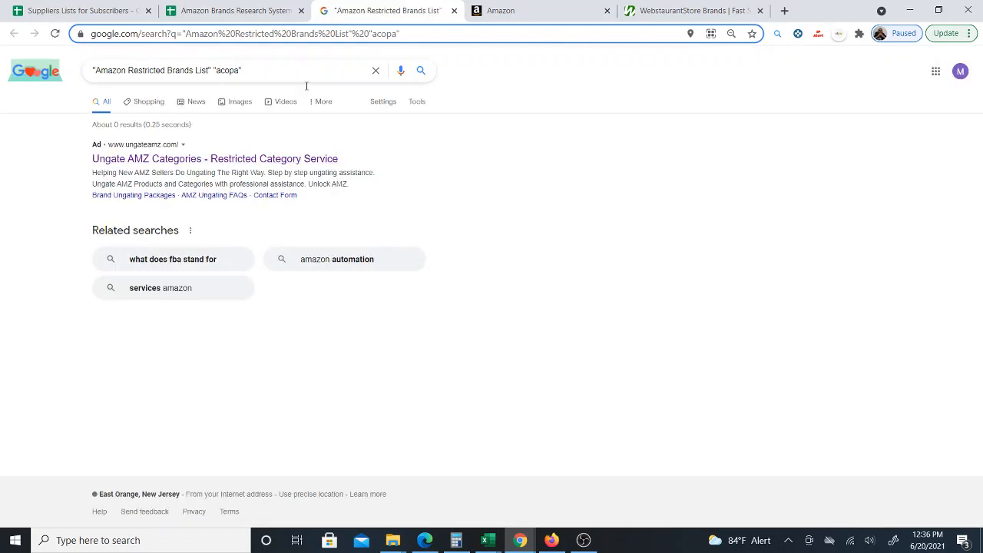
click(231, 11)
- Enter no under On Restricted List(s) for the acopa row
click(438, 221)
text(n)
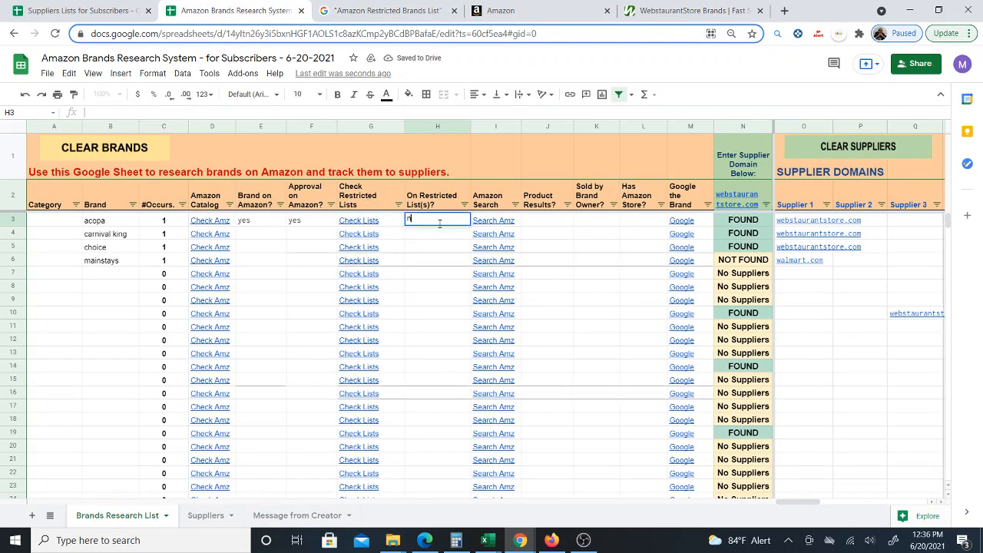
text(o)
click(576, 263)
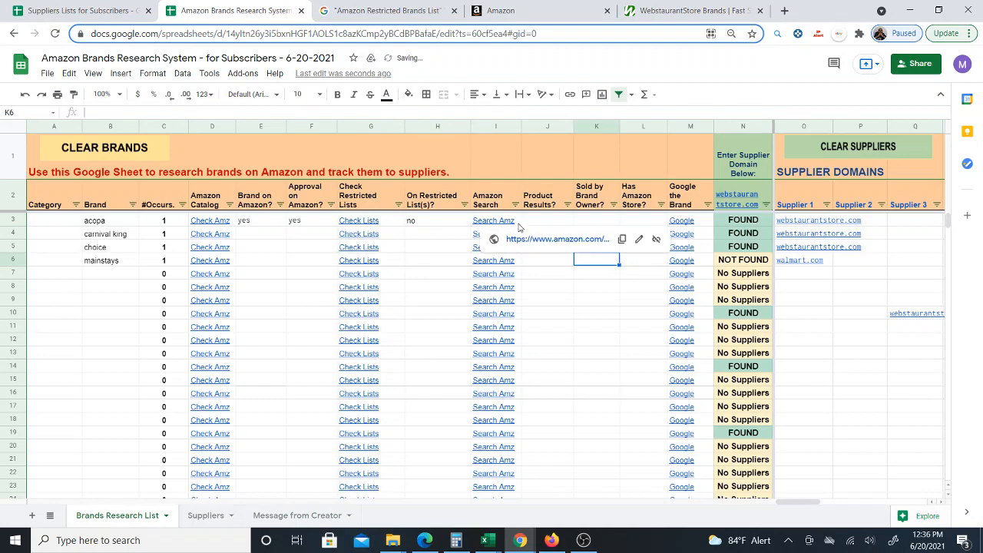
- Search Amazon for acopa products and return to the sheet
click(529, 240)
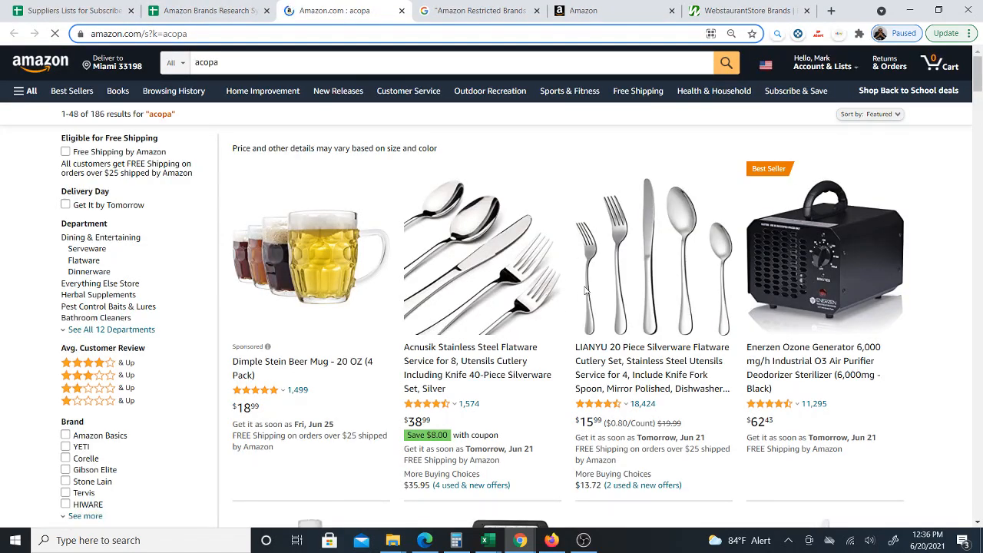
scroll(585, 290, down, 3)
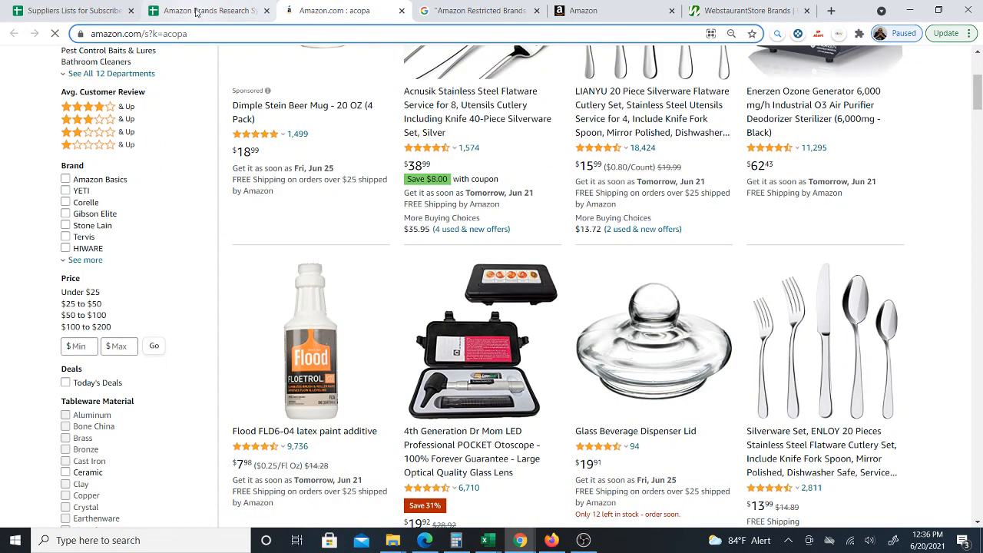
click(196, 13)
- Enter no under Sold by Brand Owner and Has Amazon Store for the acopa row
click(549, 220)
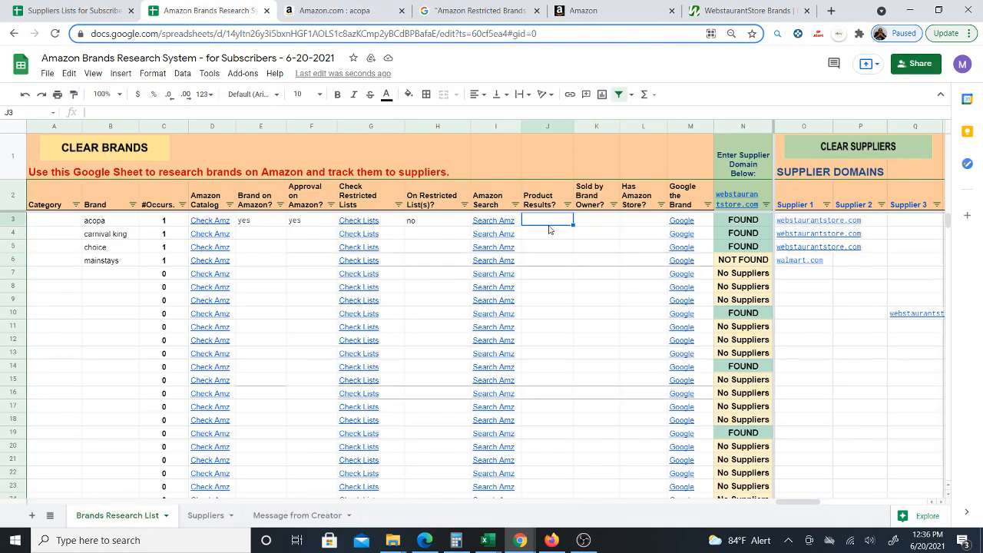
click(597, 226)
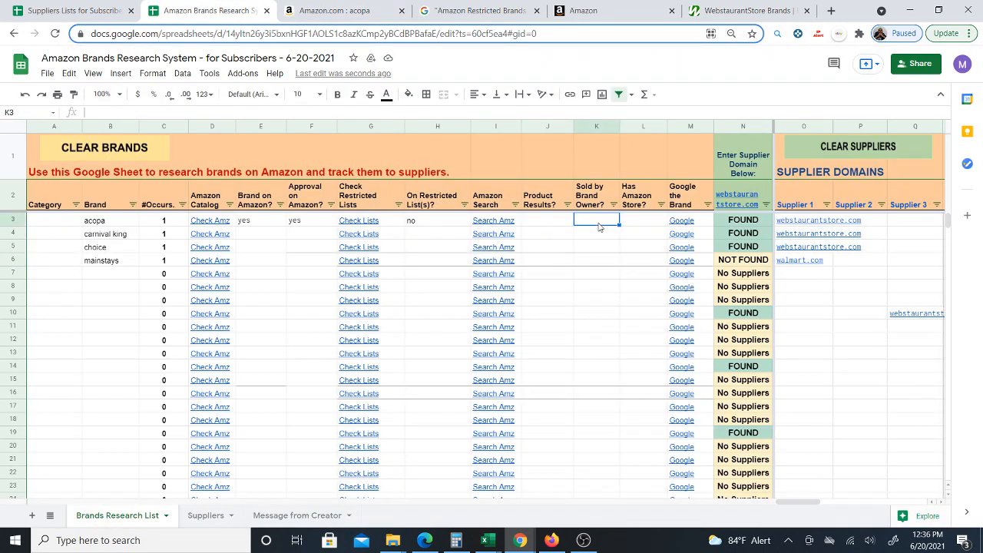
text(no)
click(599, 247)
click(596, 224)
click(642, 224)
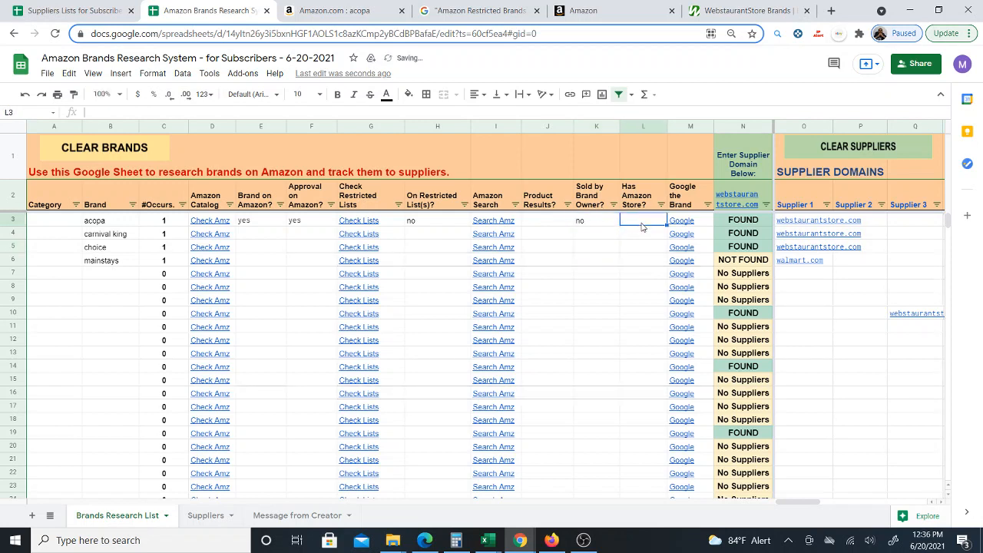
text(no)
key(Return)
click(634, 221)
- Open the Acnusik stainless steel flatware listing from the acopa Amazon search results
key(ctrl+Tab)
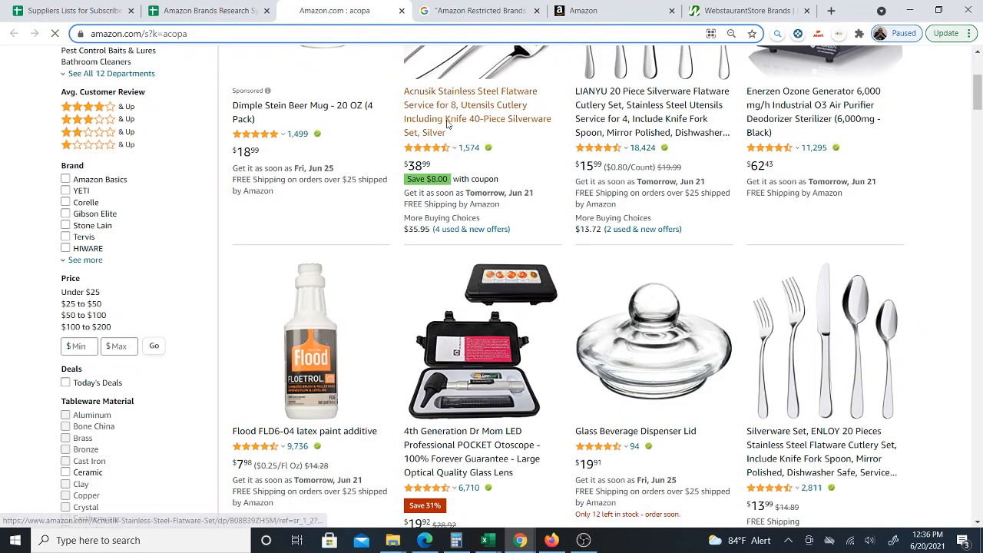
click(449, 122)
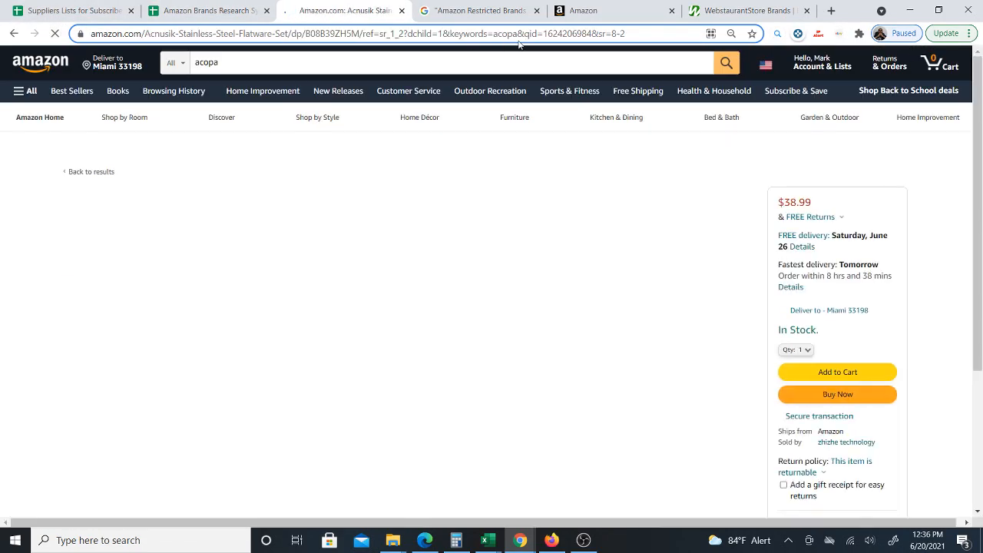
- View the Acopa 5 Gallon Hammered Glass Beverage Dispenser listing, browse the Acopa brand results, and return to the sheet
click(595, 10)
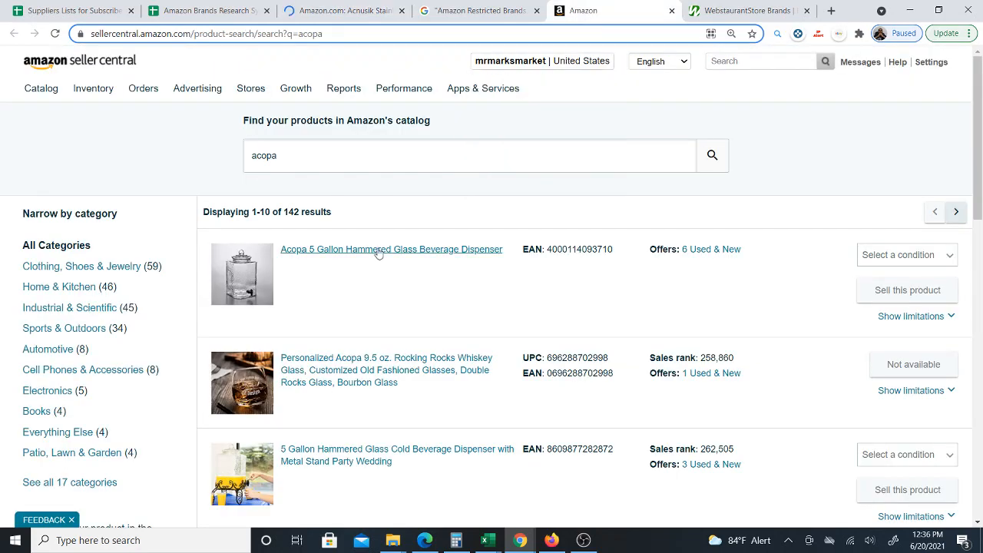
click(377, 250)
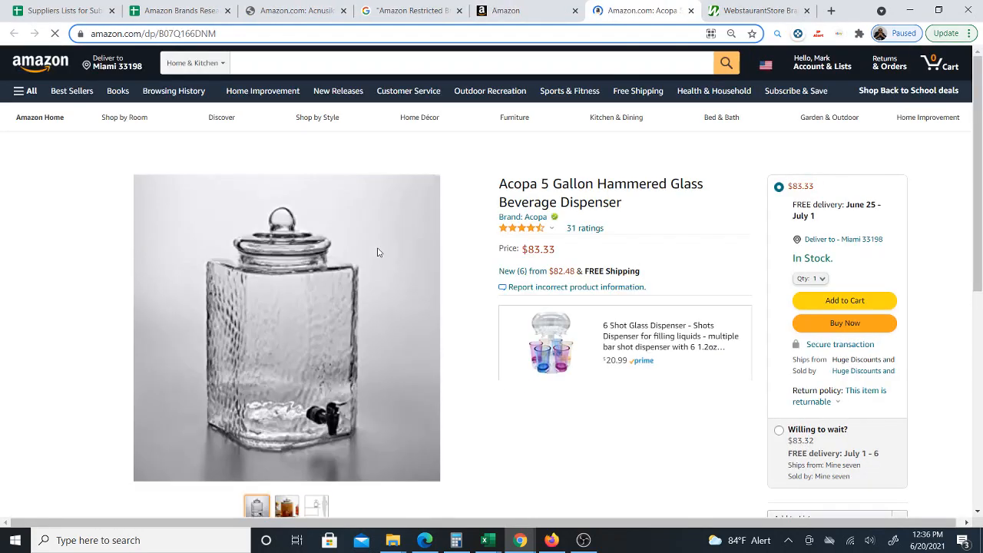
click(533, 220)
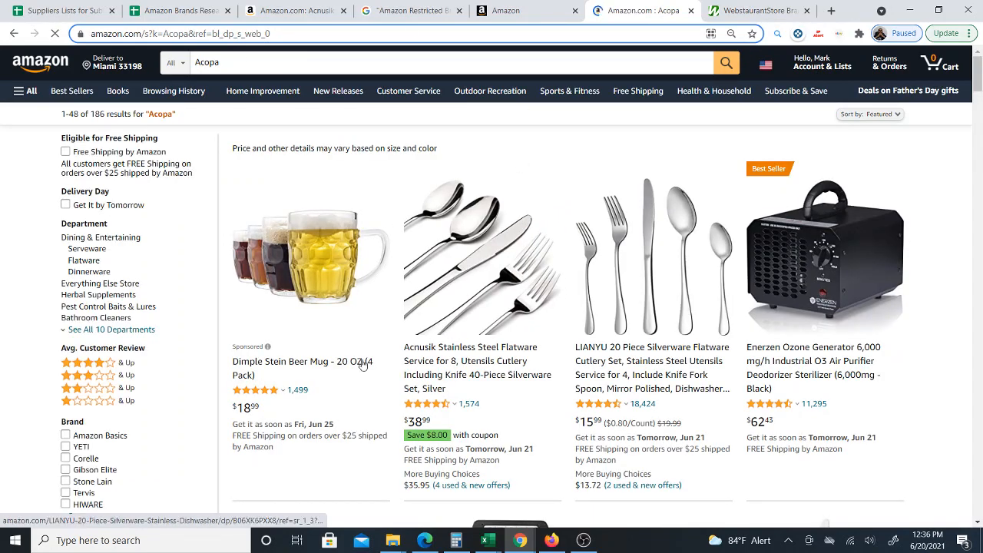
scroll(731, 300, down, 2)
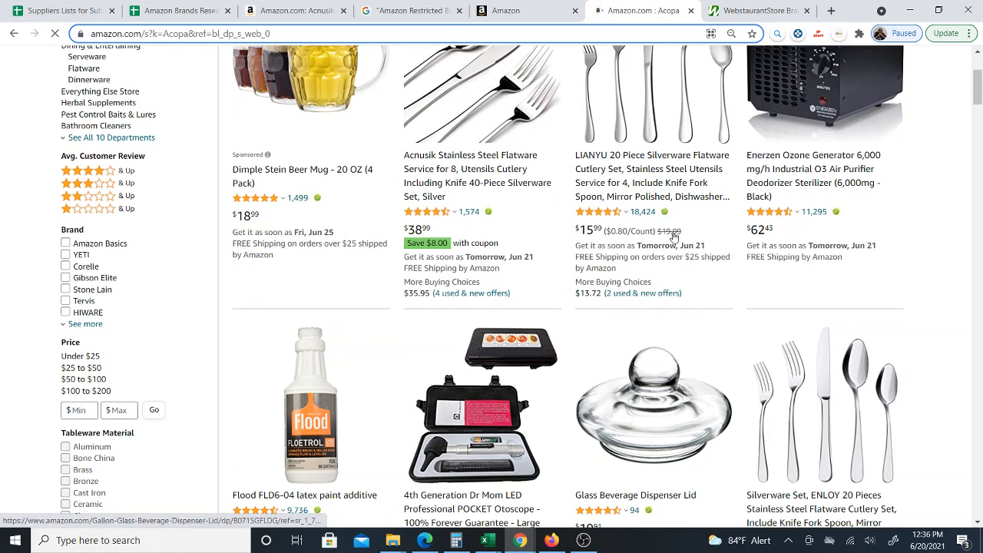
scroll(674, 261, down, 3)
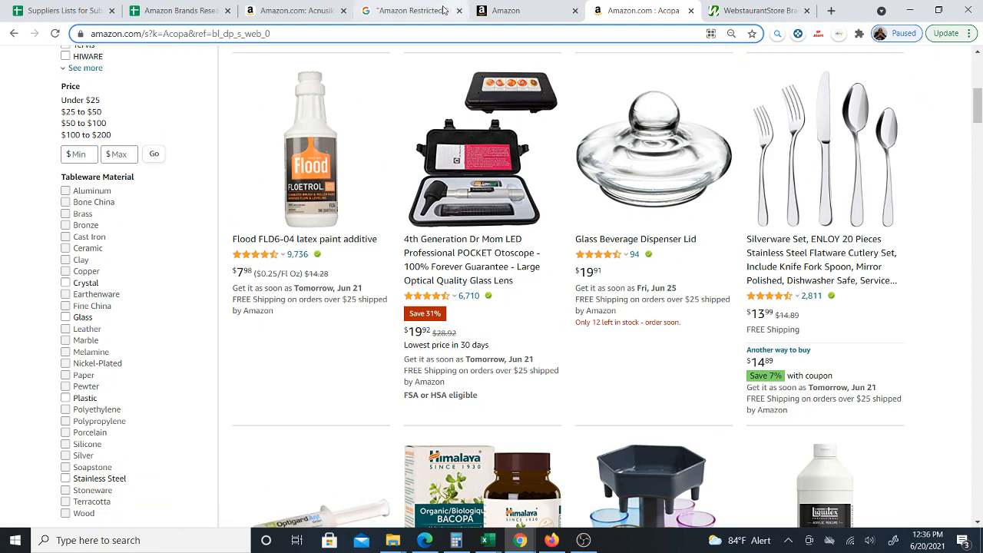
click(172, 12)
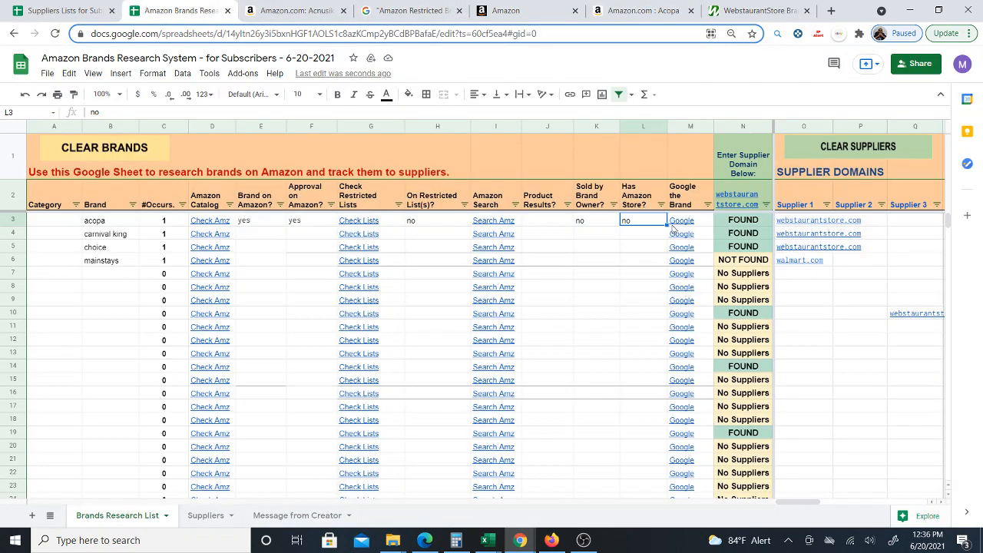
- Search Google for the acopa brand from its row and return to the sheet
click(681, 226)
click(717, 246)
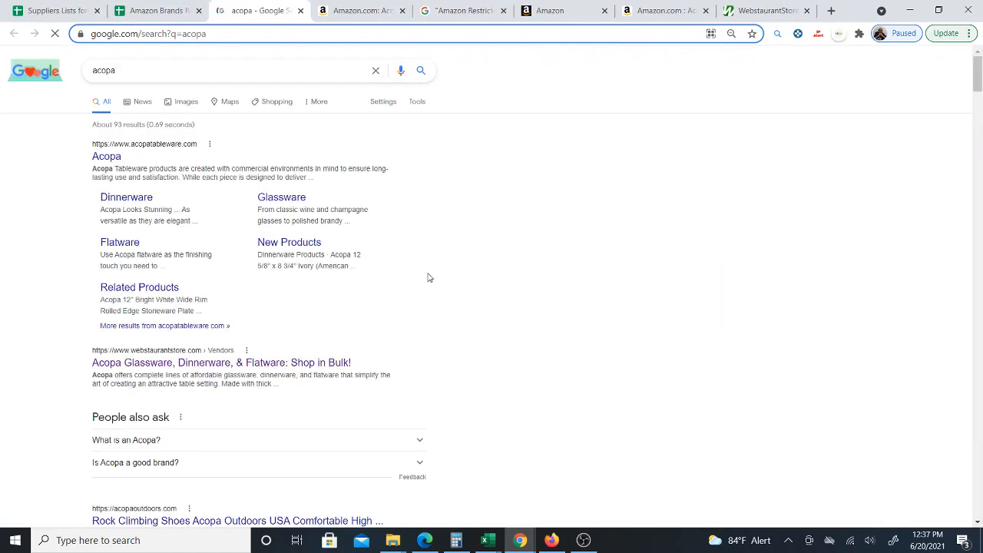
click(149, 14)
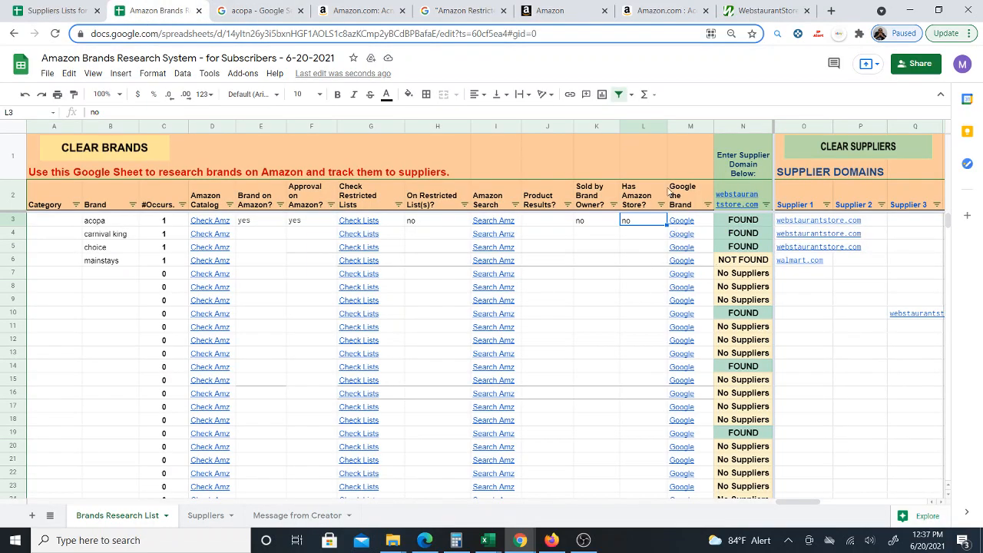
- Make a copy of the Amazon Brands Research System spreadsheet with the default name
click(98, 275)
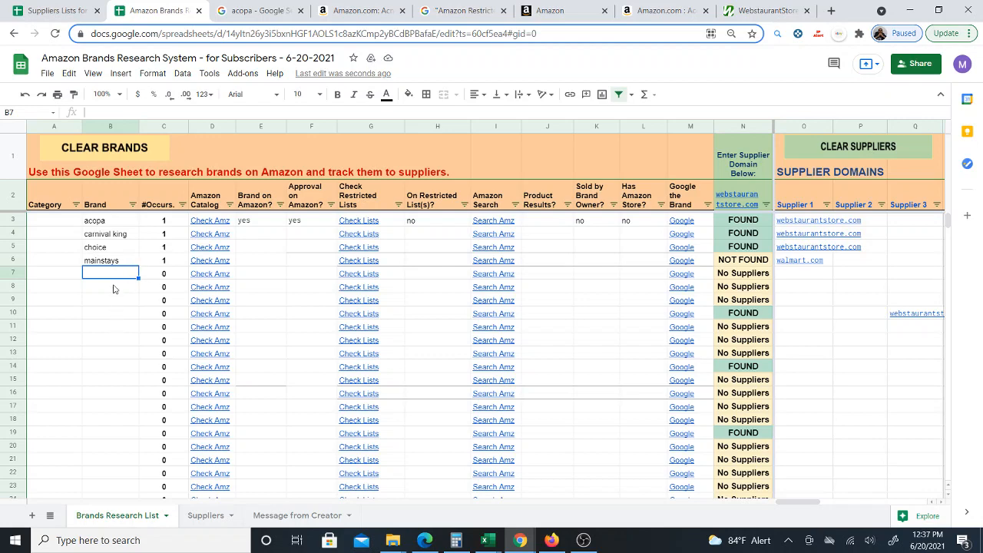
click(107, 223)
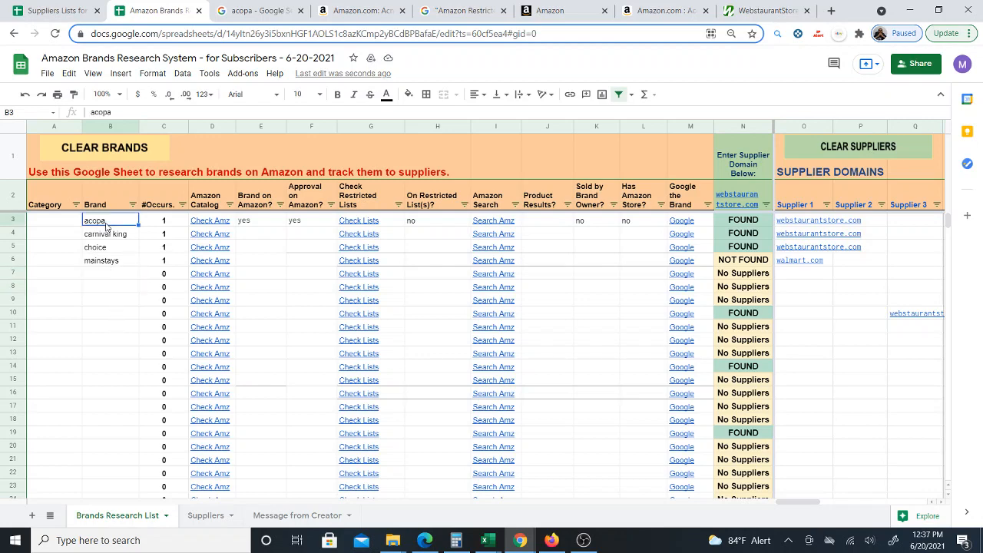
click(47, 73)
click(85, 180)
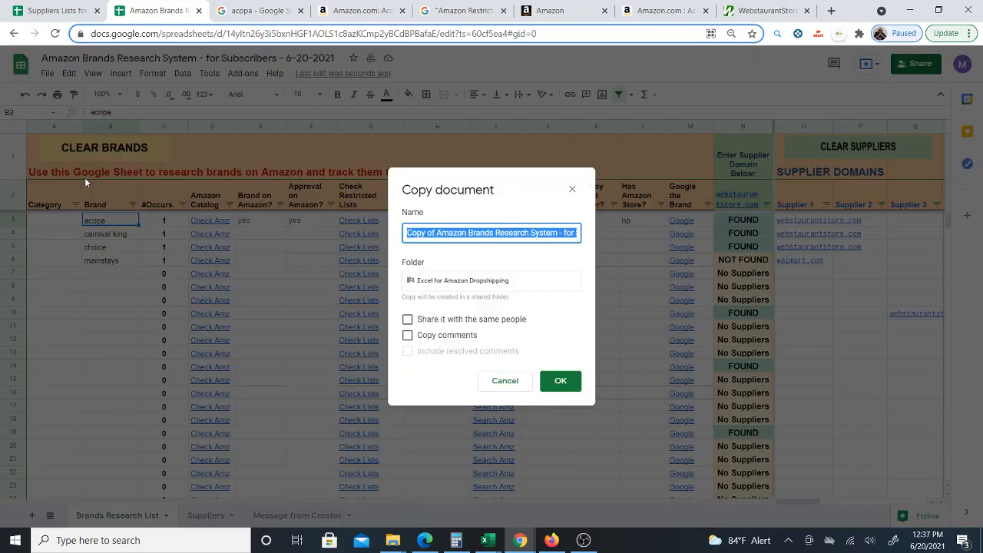
click(562, 382)
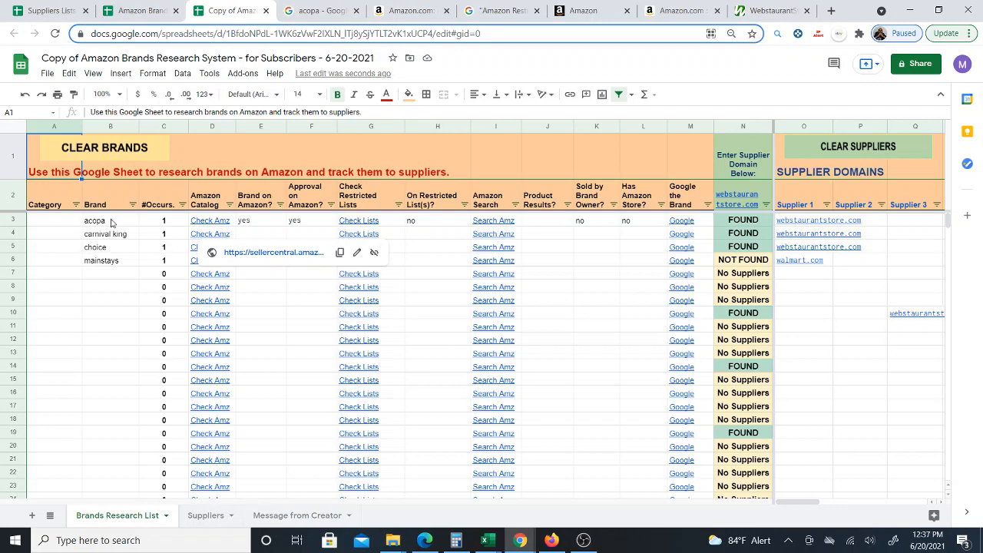
- Run the Clear Brands button on the copied sheet and continue the script authorization request
drag(111, 223, 114, 434)
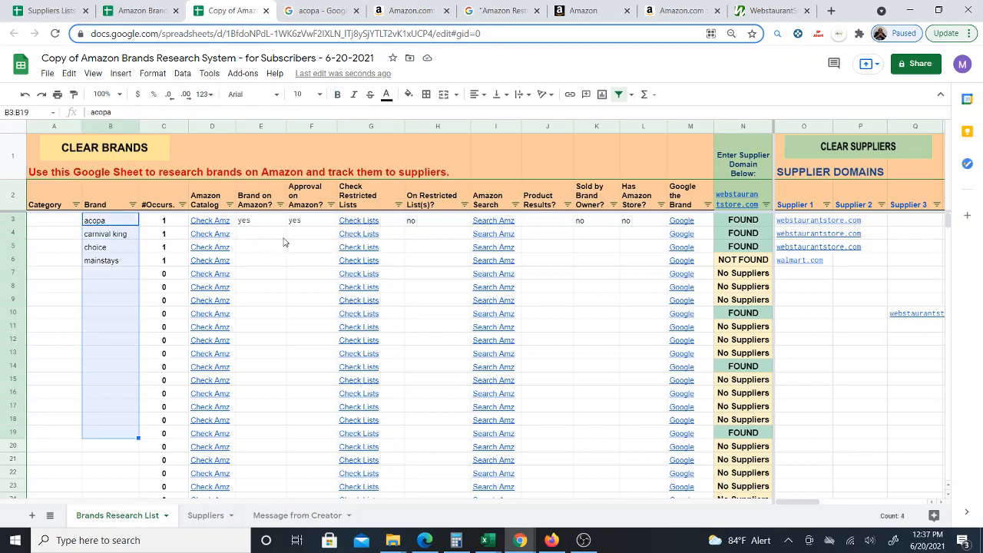
drag(260, 223, 313, 367)
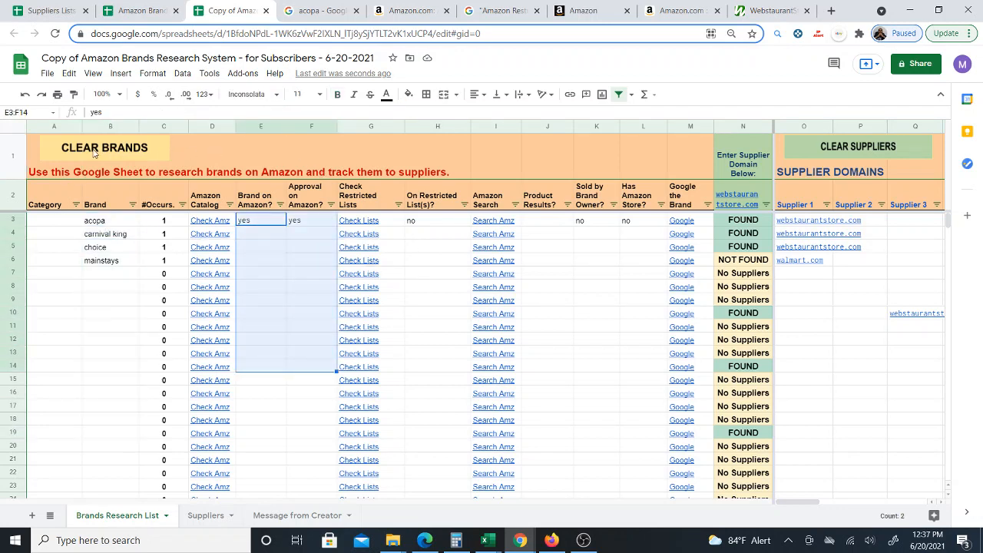
click(61, 222)
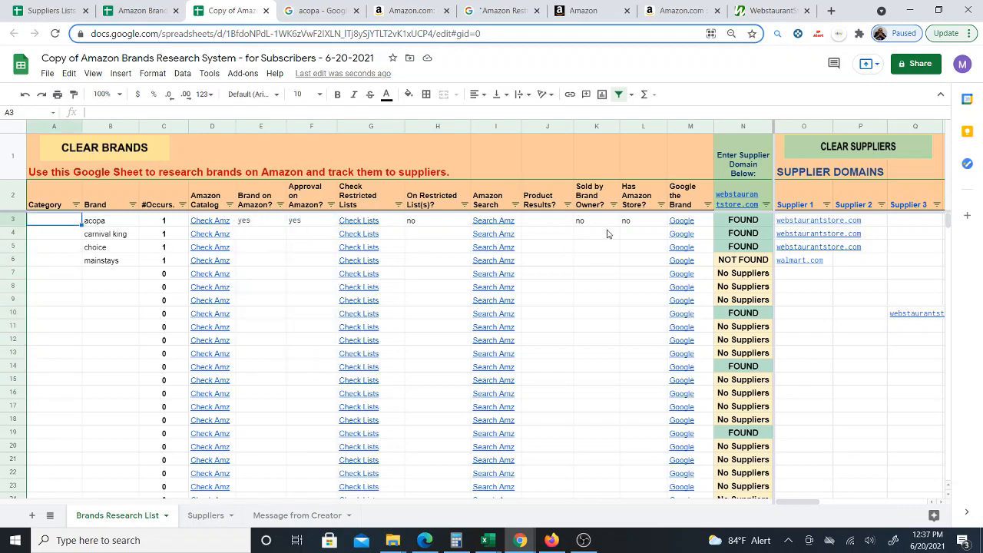
click(103, 148)
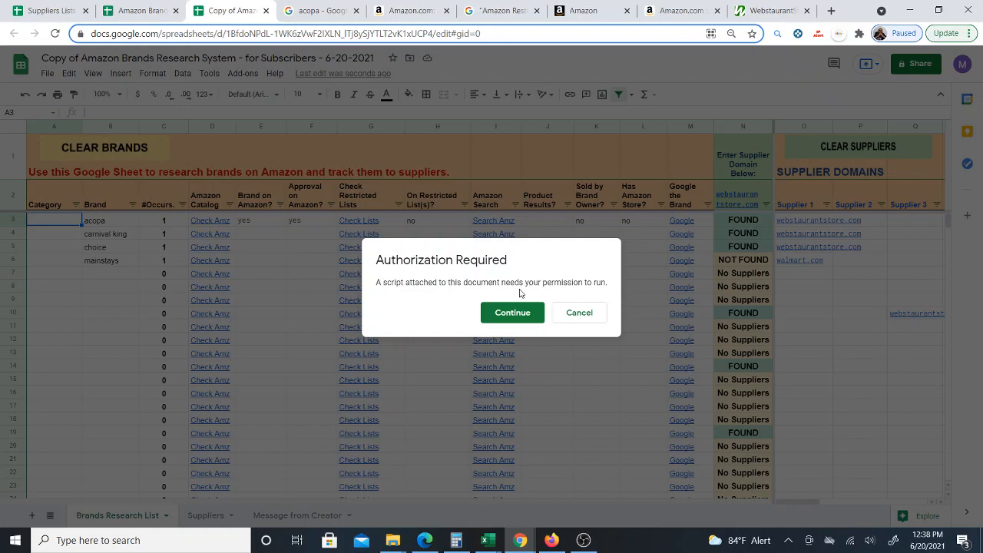
click(514, 315)
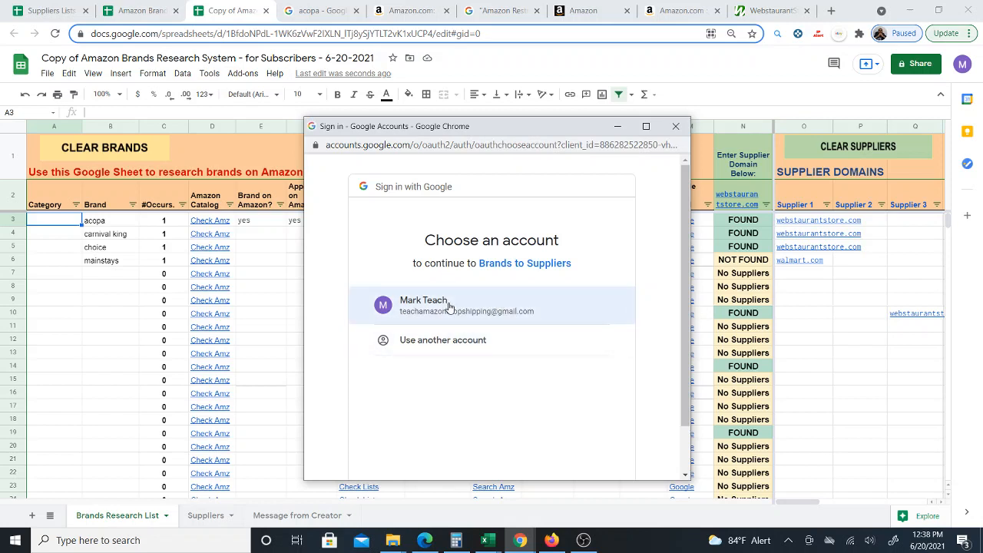
- Authorize the Brands to Suppliers script with the Google account, proceeding past the unverified-app warning and allowing access
scroll(520, 338, down, 2)
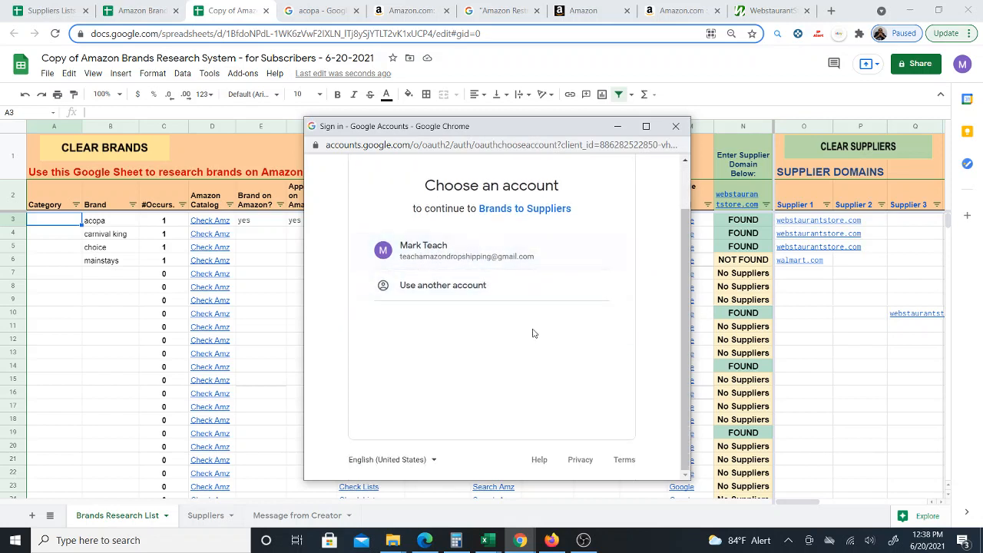
click(477, 254)
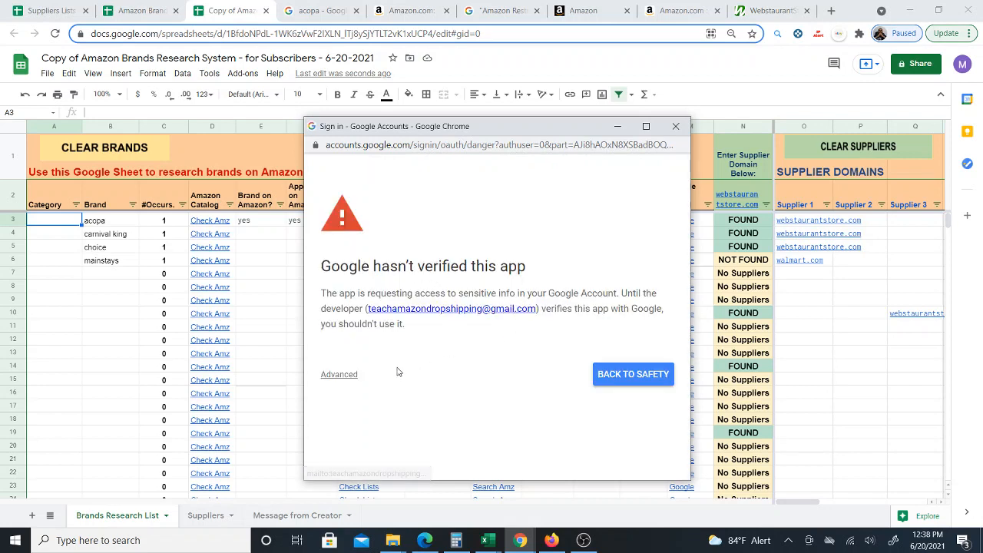
click(338, 375)
scroll(361, 375, down, 1)
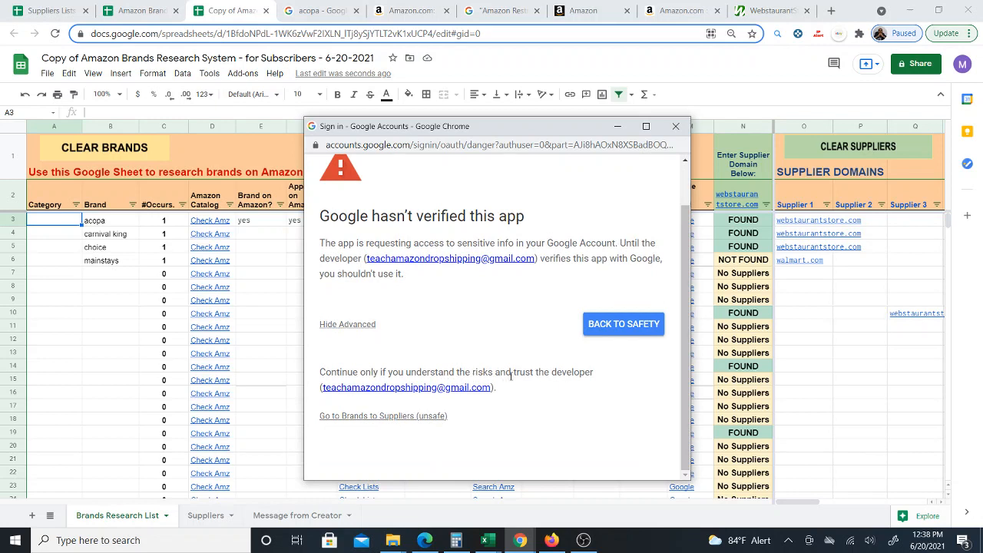
click(388, 417)
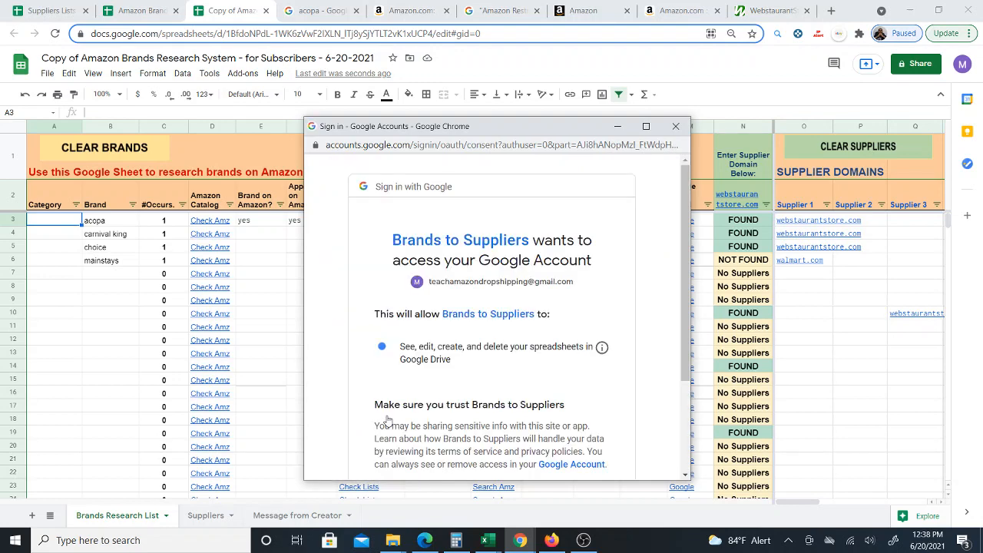
scroll(453, 357, down, 3)
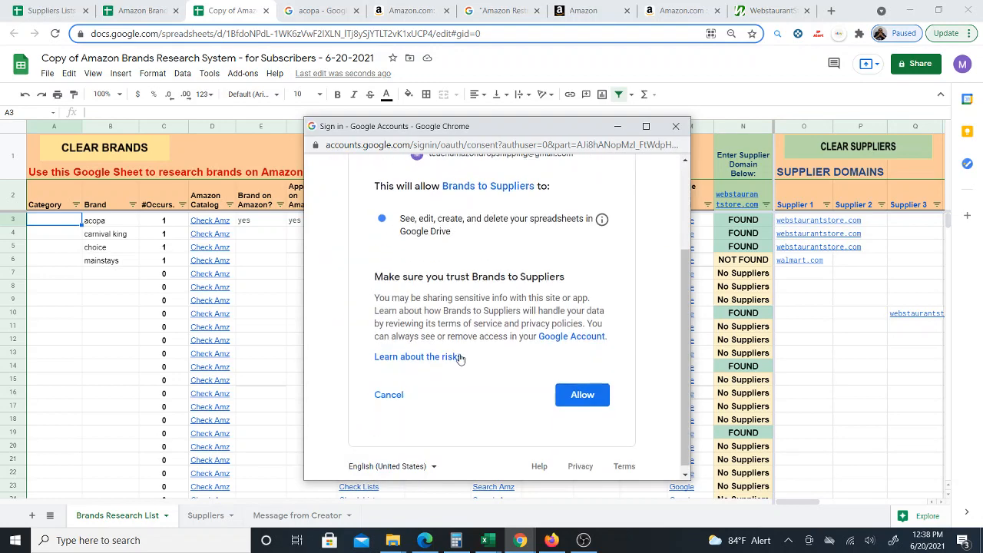
scroll(476, 350, up, 3)
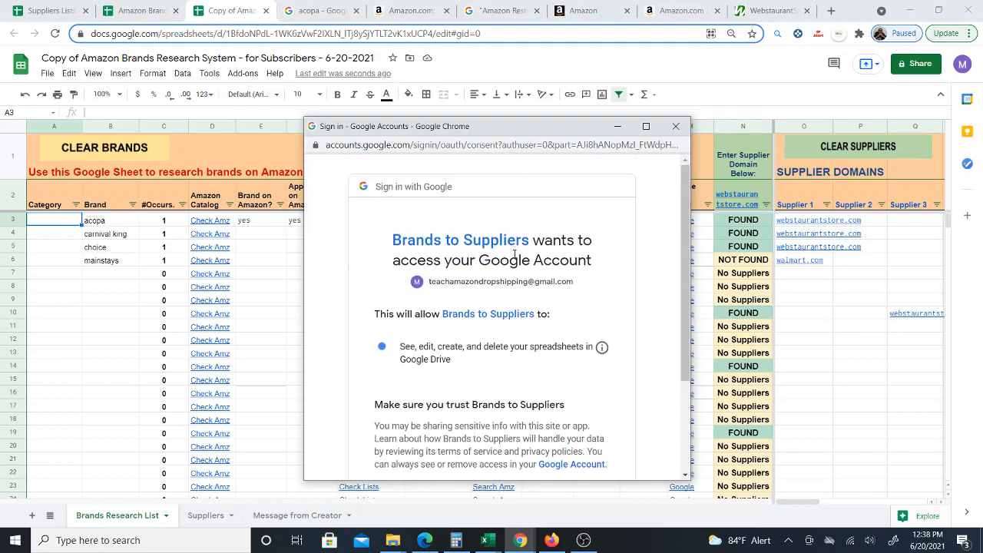
scroll(527, 260, down, 3)
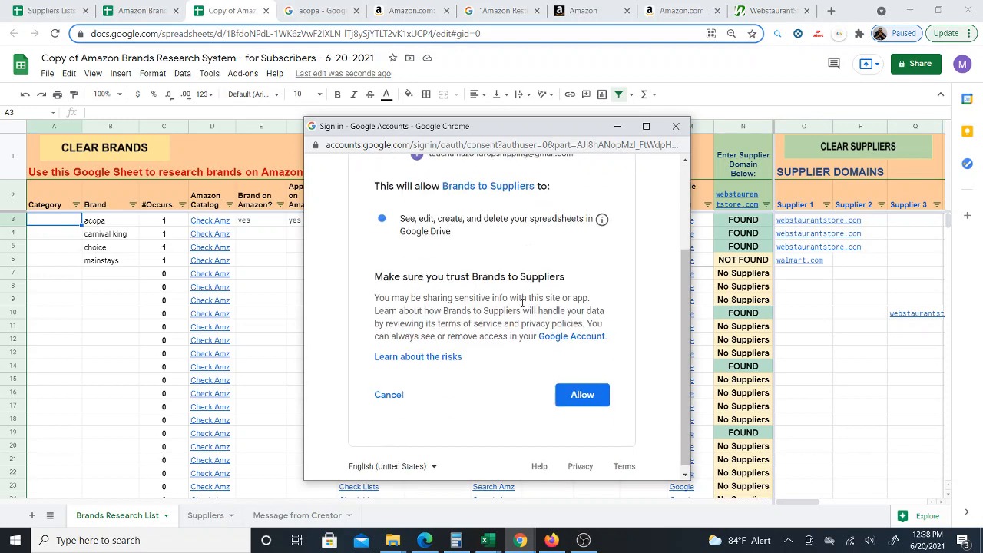
click(572, 398)
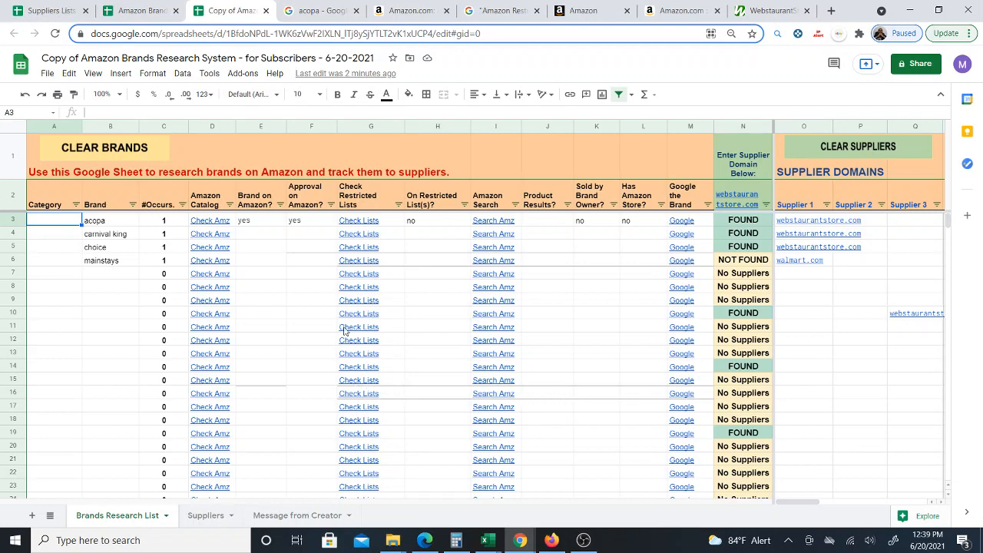
- Clear all brand entries with Clear Brands, then clear the supplier domains with Clear Suppliers
click(91, 274)
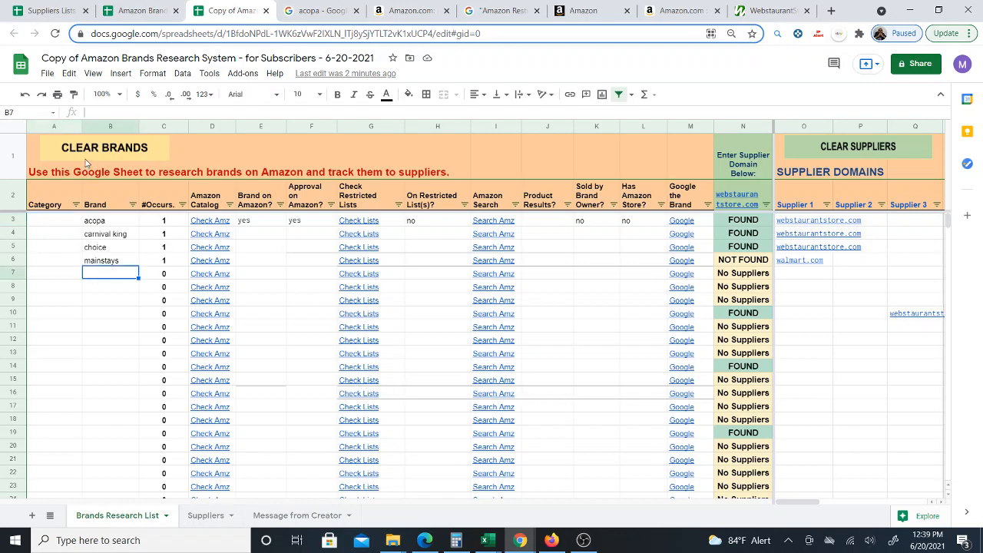
click(88, 151)
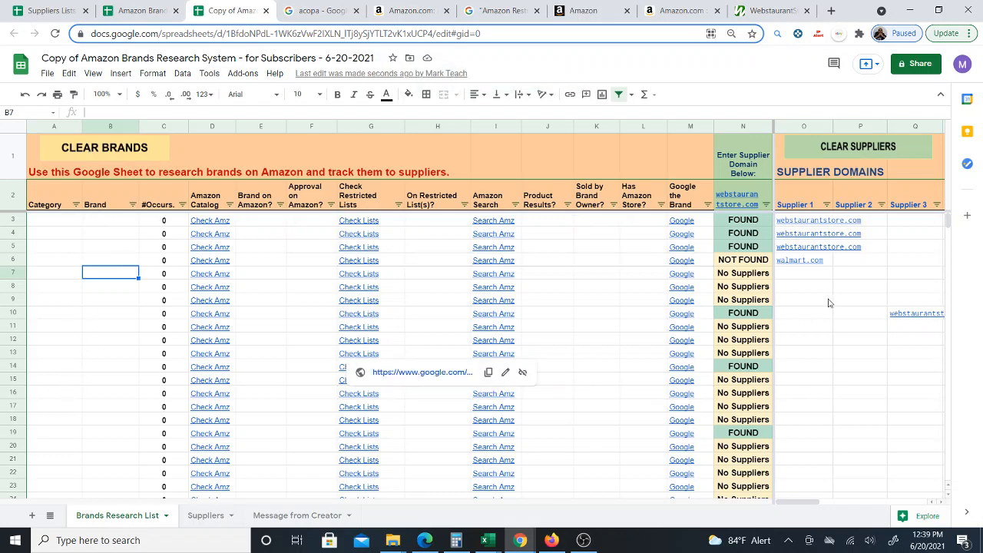
click(591, 222)
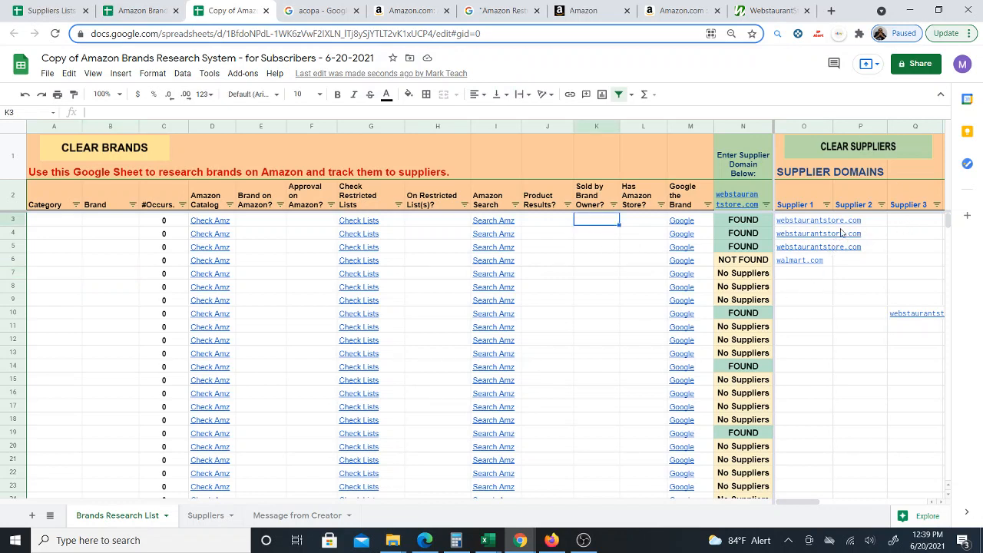
click(828, 153)
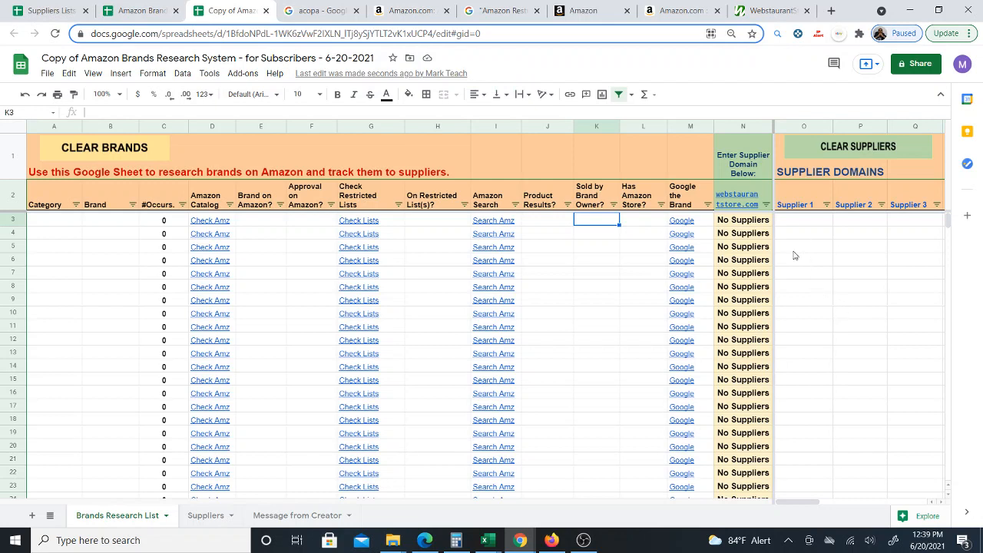
- Delete the webstaurantstore.com entry from the supplier domain cell
click(745, 201)
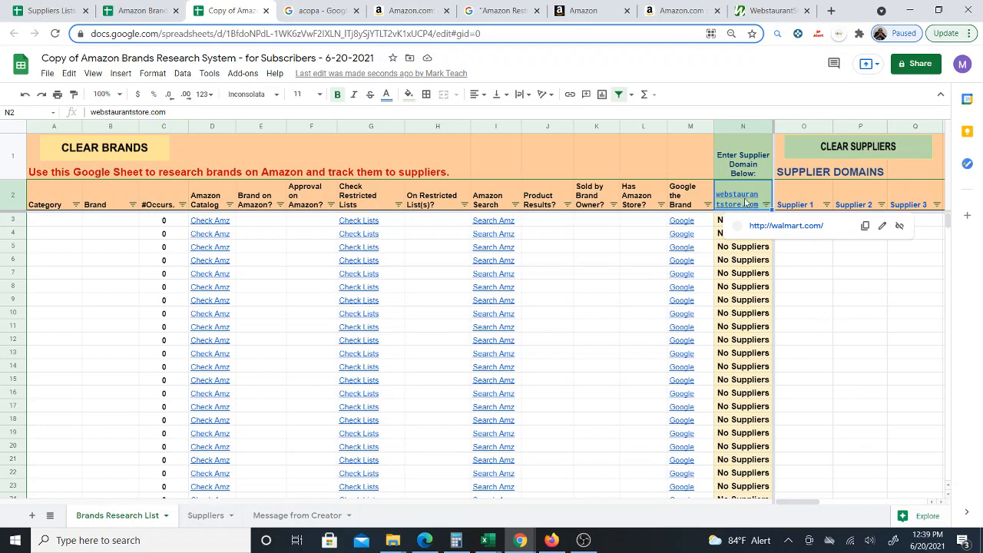
mouse_move(804, 299)
key(Delete)
drag(854, 339, 849, 350)
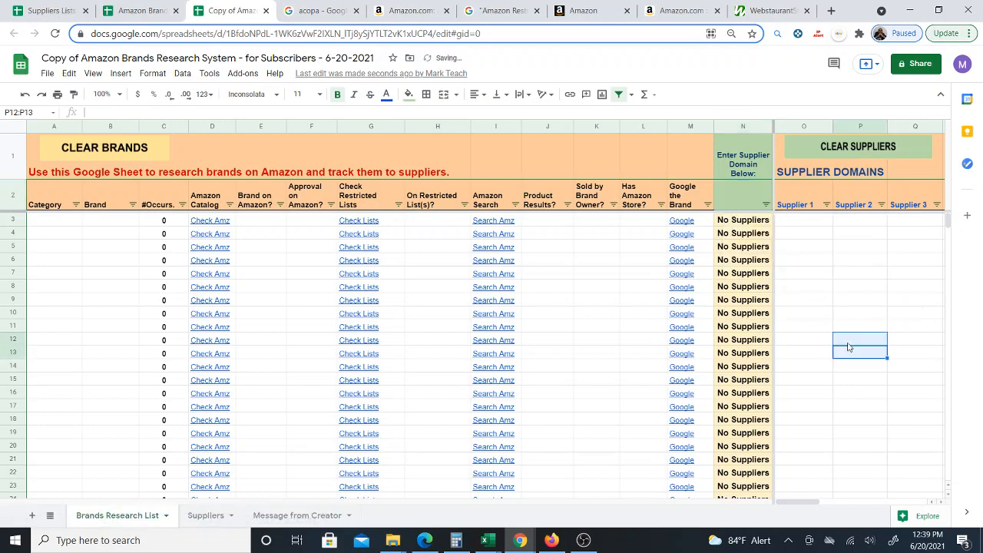
click(803, 222)
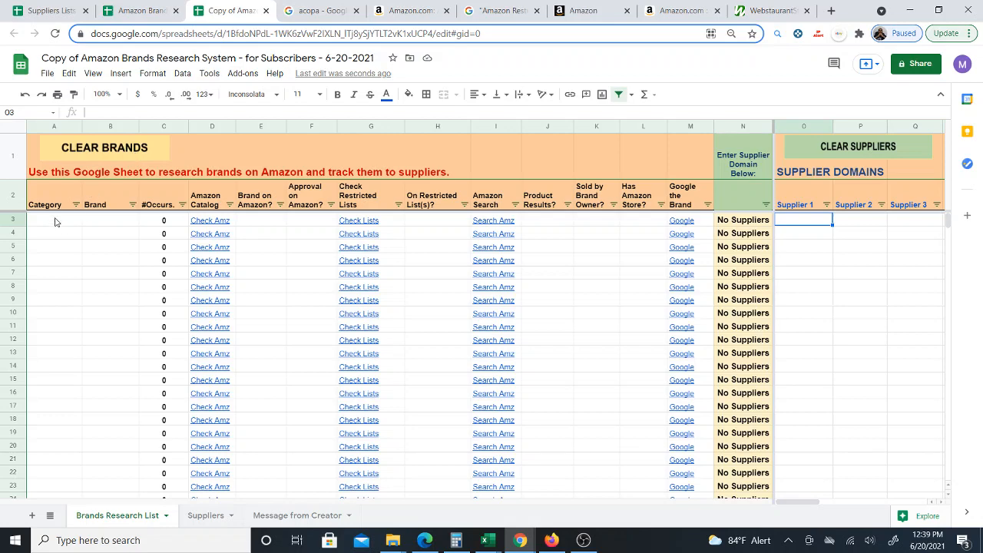
- Insert a column left of the Approval on Amazon? column and undo the insertion
right_click(303, 127)
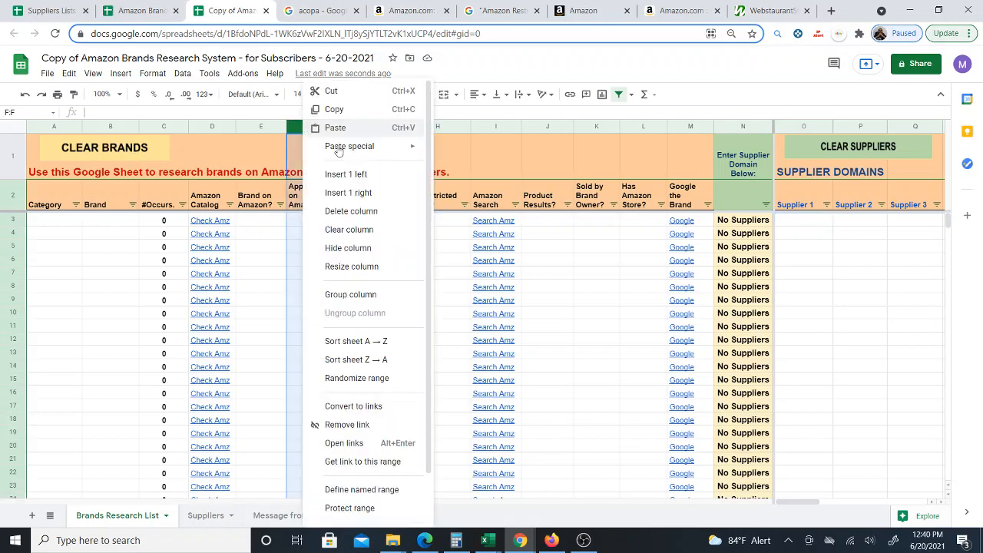
click(368, 182)
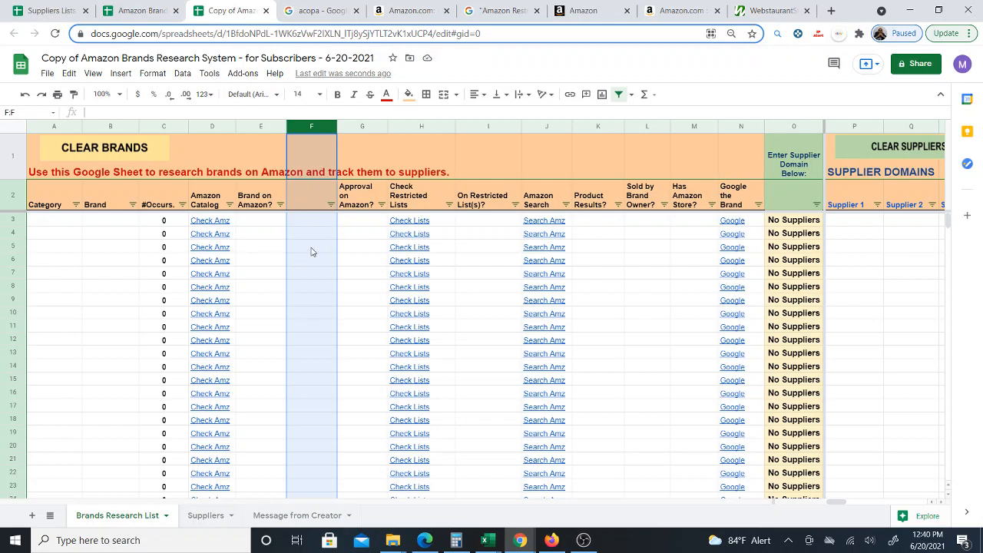
click(24, 95)
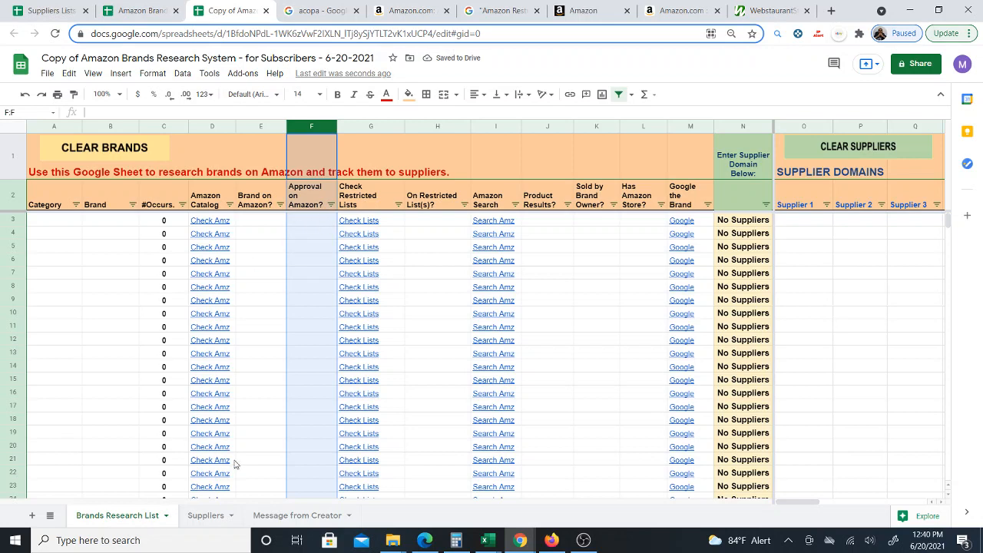
- Open the script editor for the sheet's attached Brands to Suppliers script
click(262, 220)
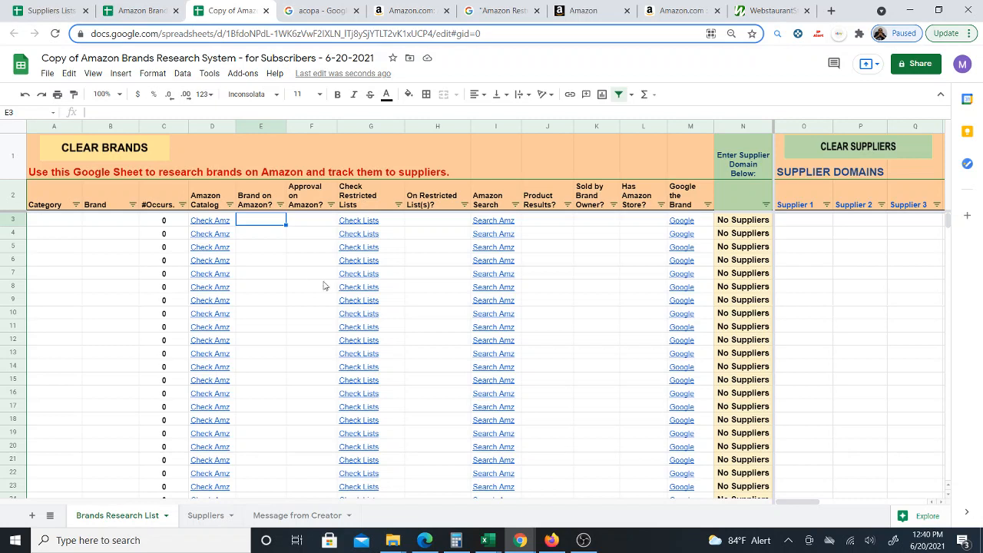
click(211, 74)
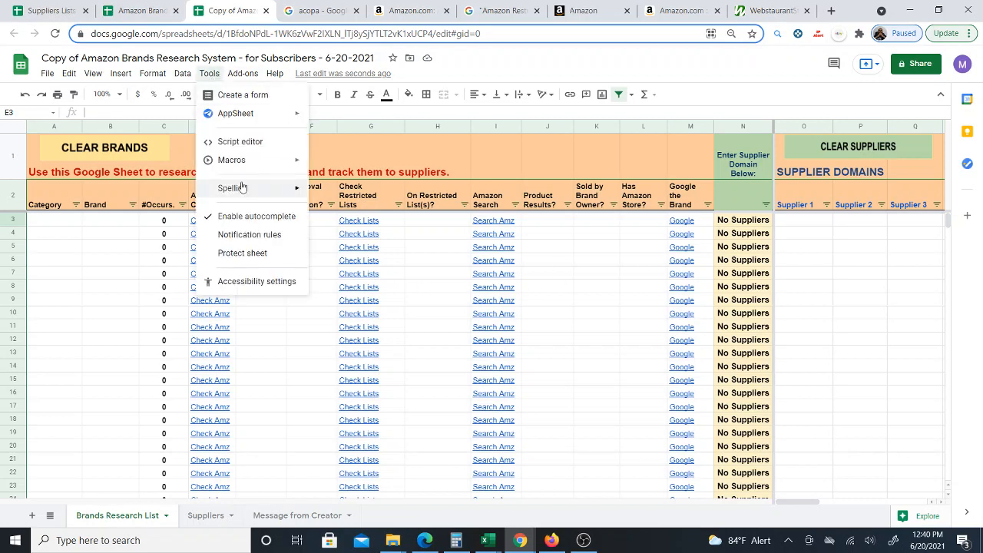
click(230, 141)
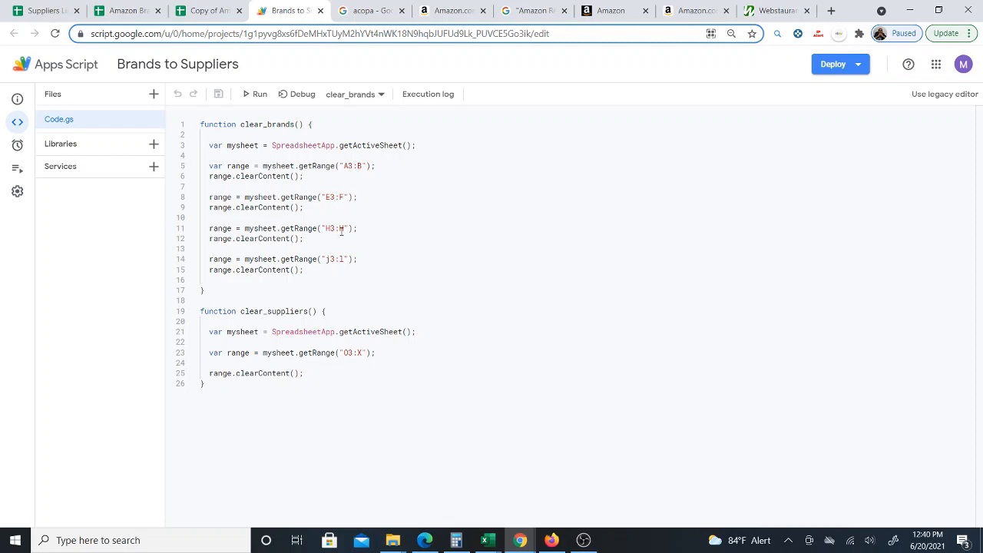
- Compare the script's clear_brands and clear_suppliers ranges against the sheet columns, then close the script editor
click(206, 11)
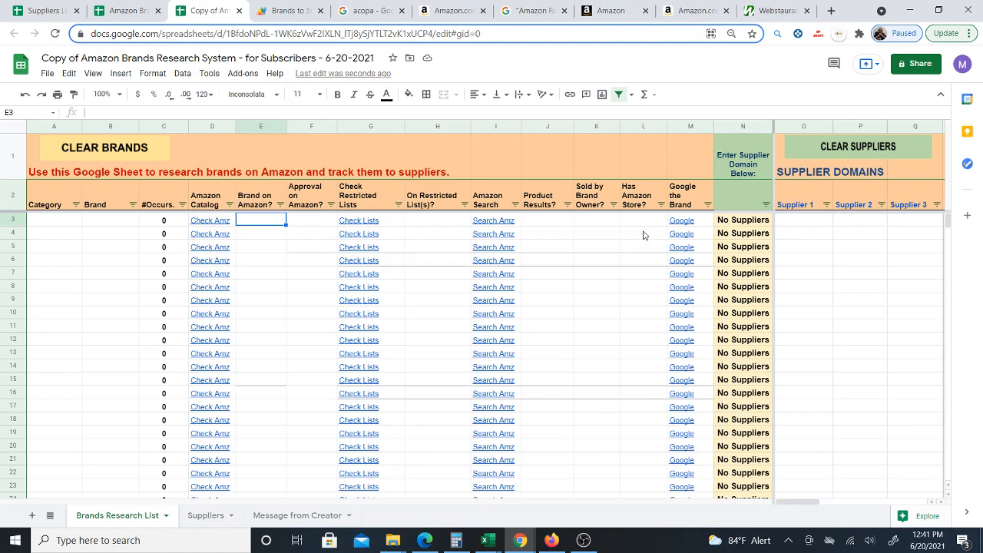
click(288, 13)
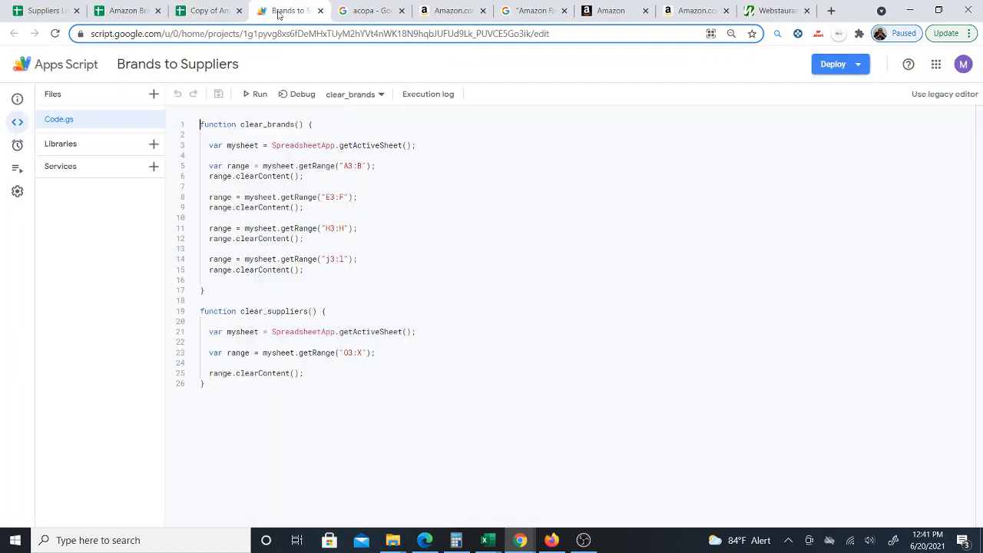
click(242, 16)
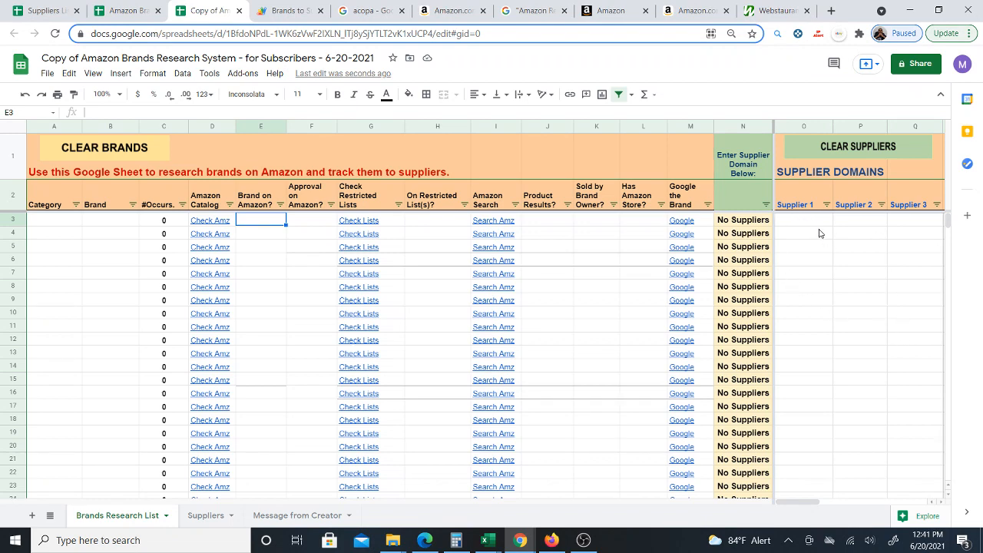
click(288, 11)
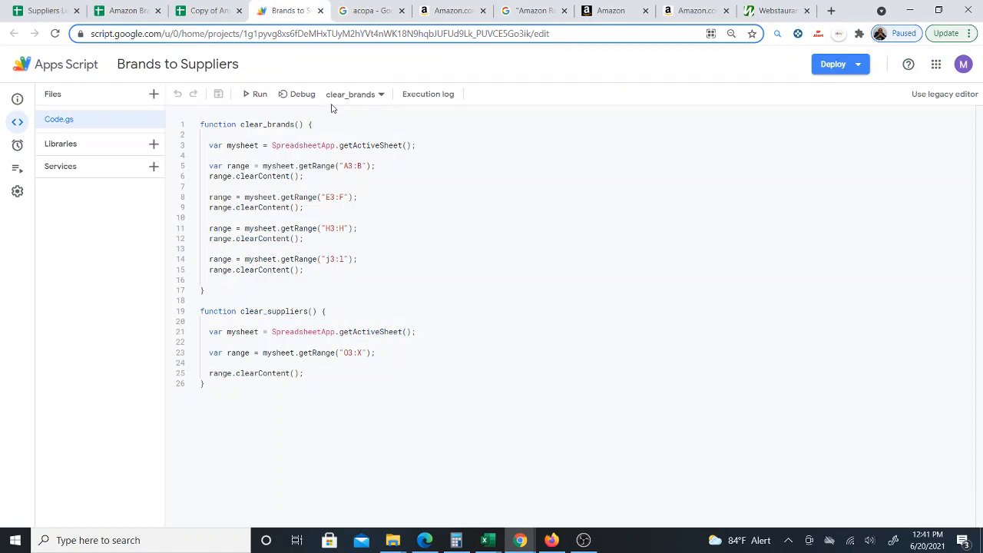
click(208, 13)
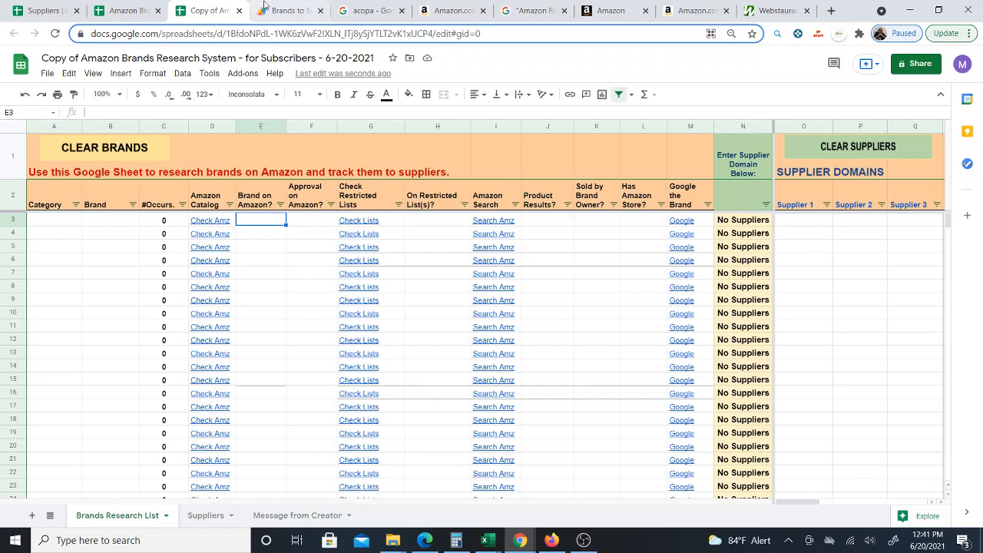
click(263, 9)
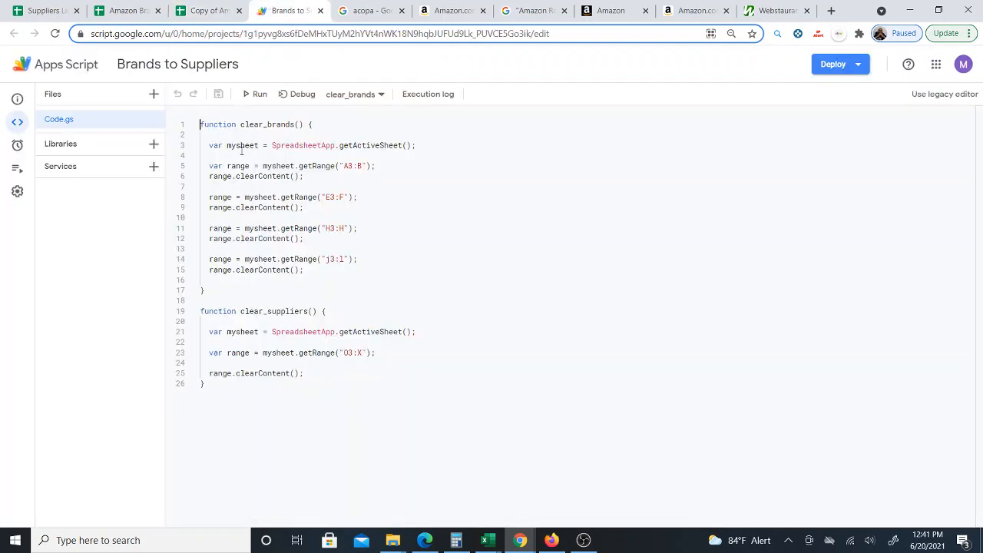
click(194, 13)
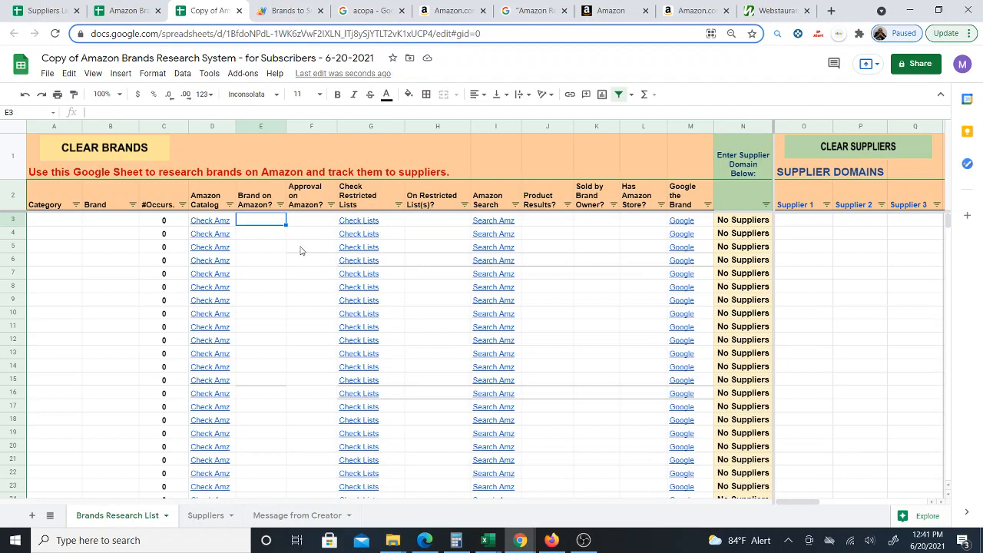
click(320, 10)
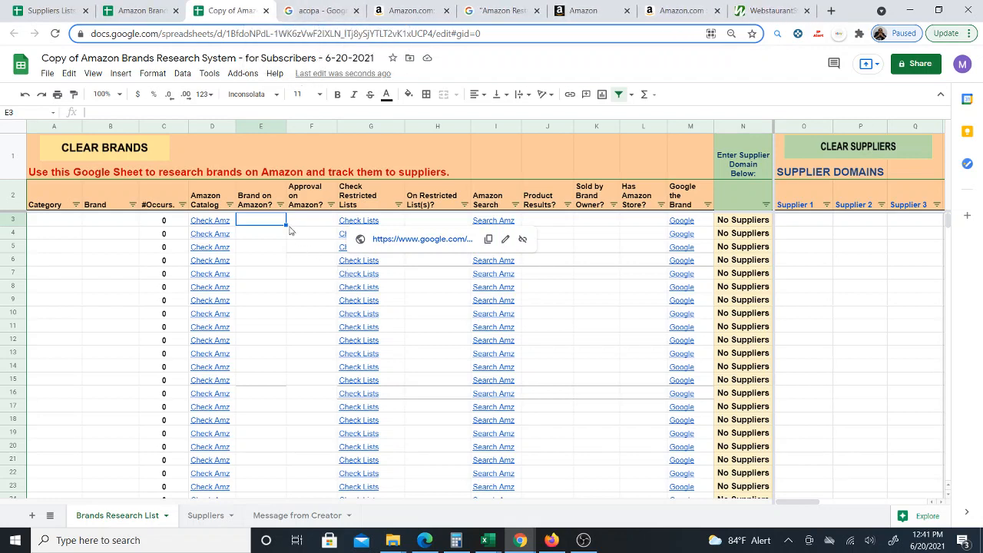
- Enter the brand acopa in the first Brand cell of row 3
drag(65, 221, 123, 315)
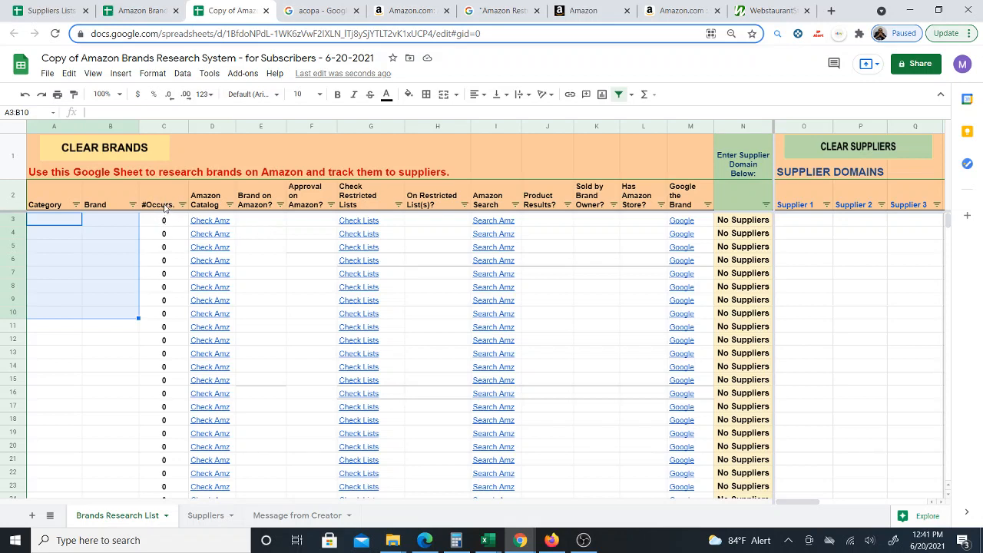
click(129, 225)
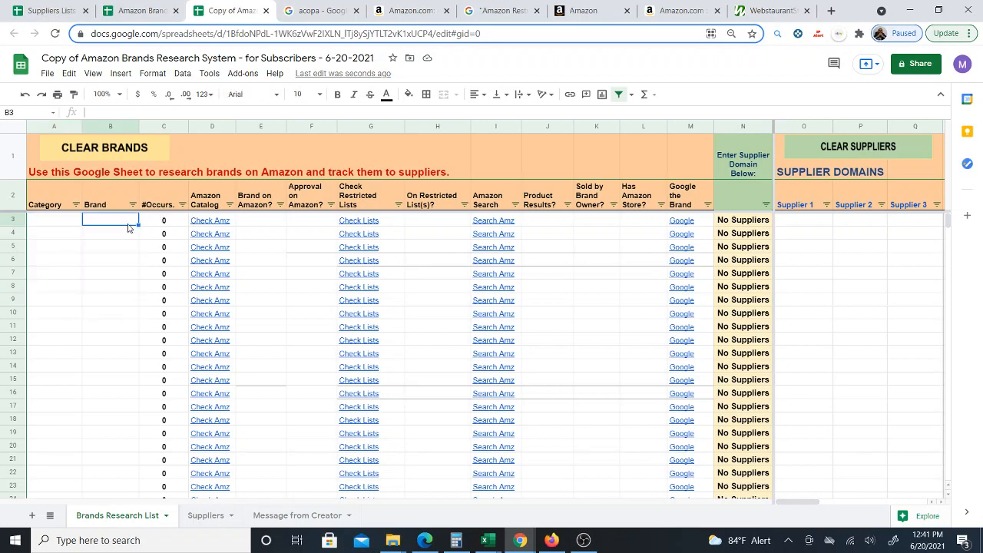
text(acopa)
key(Return)
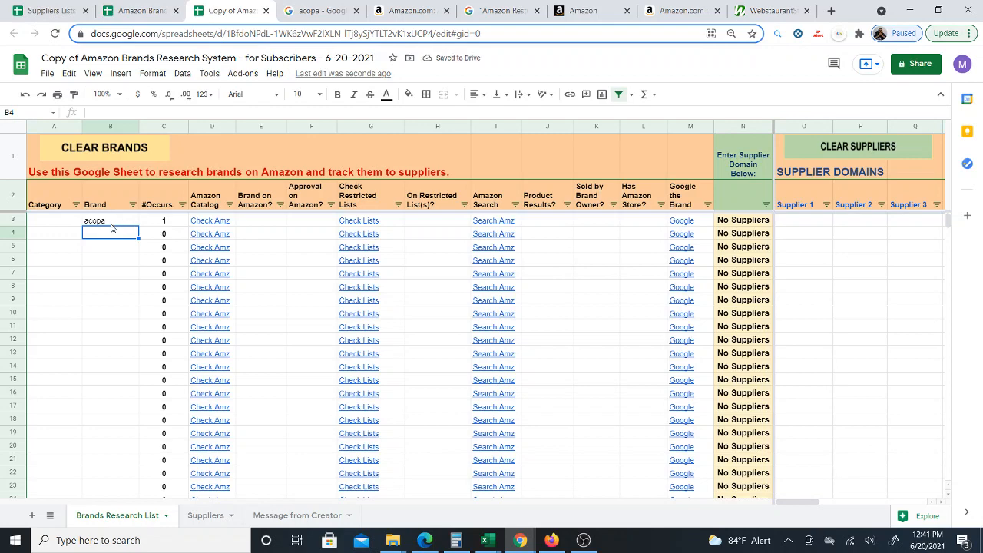
- Enter acopa again in the Brand cell of row 98
scroll(121, 318, down, 8)
scroll(127, 332, down, 8)
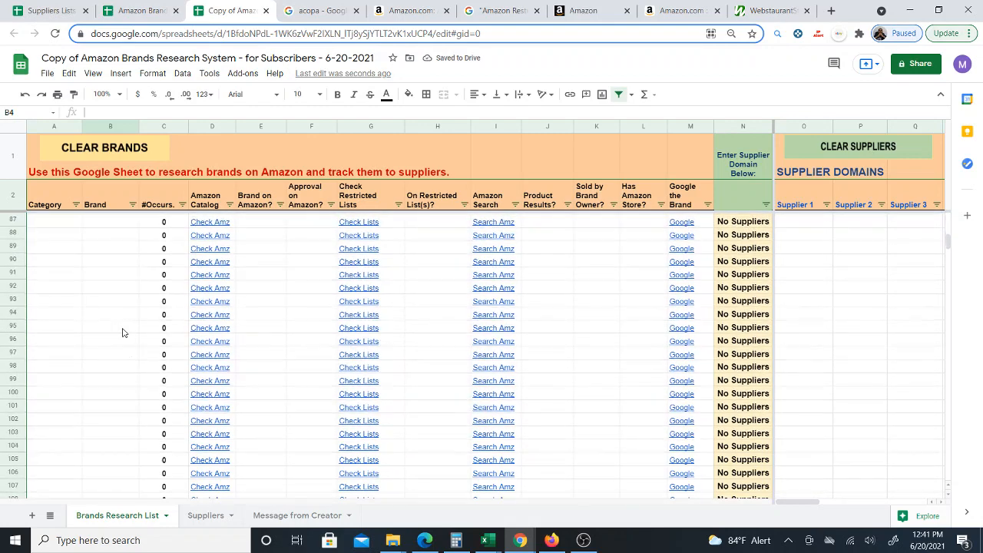
click(111, 329)
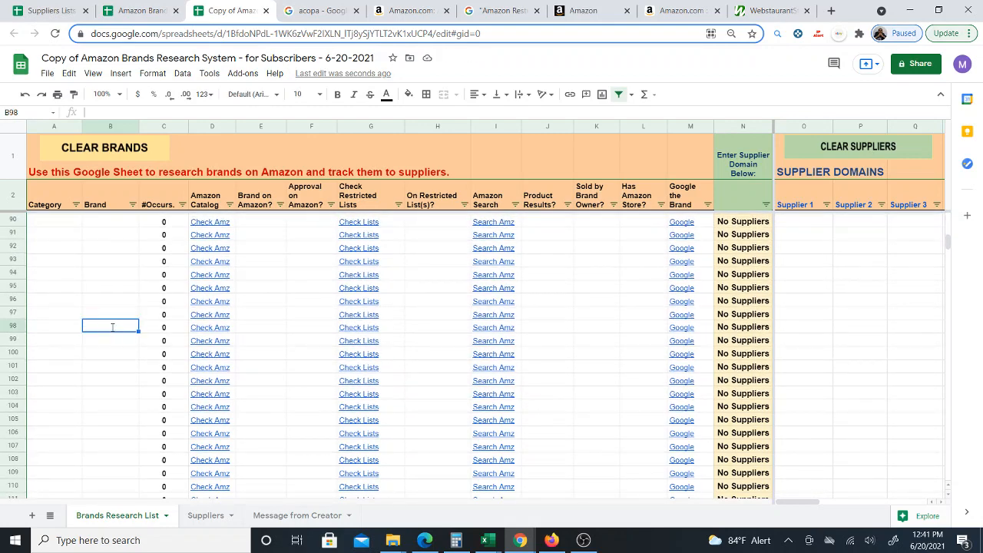
text(acopa)
key(Return)
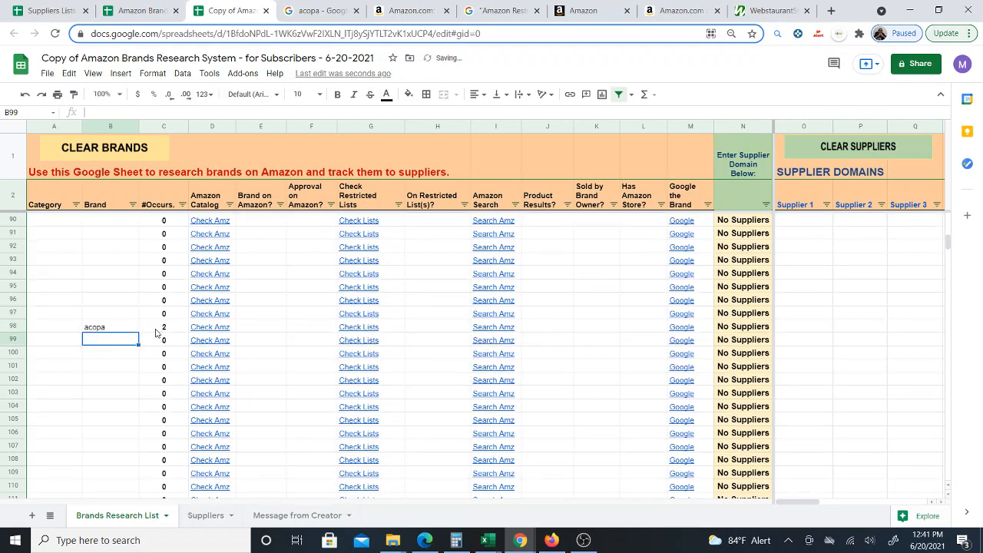
- Delete the duplicate acopa entry from row 98's Brand cell
click(126, 329)
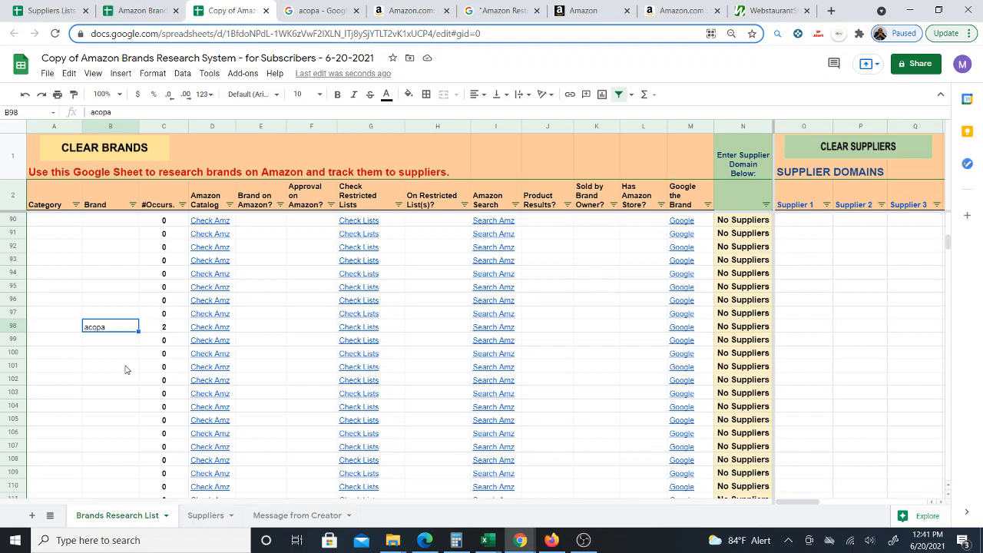
scroll(127, 371, up, 5)
scroll(129, 371, down, 5)
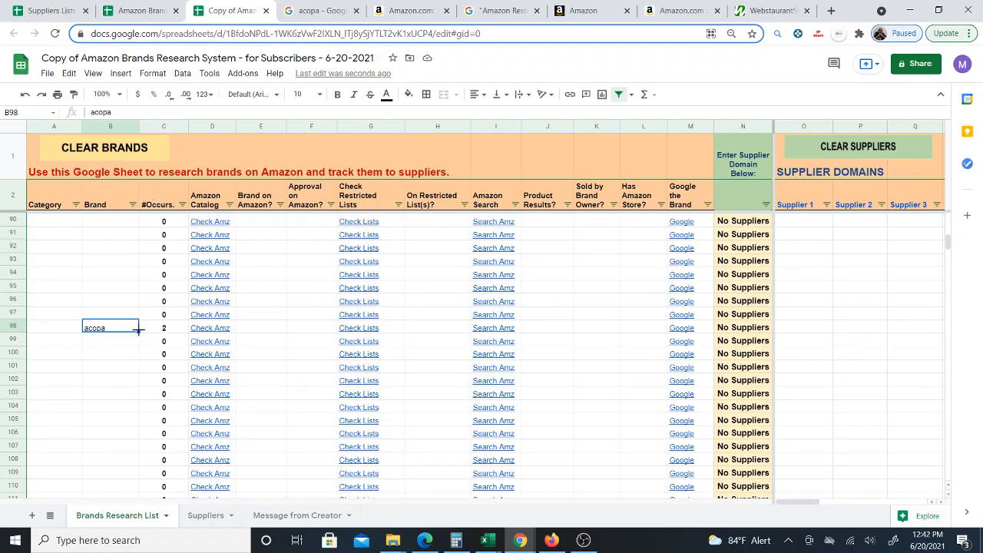
key(Delete)
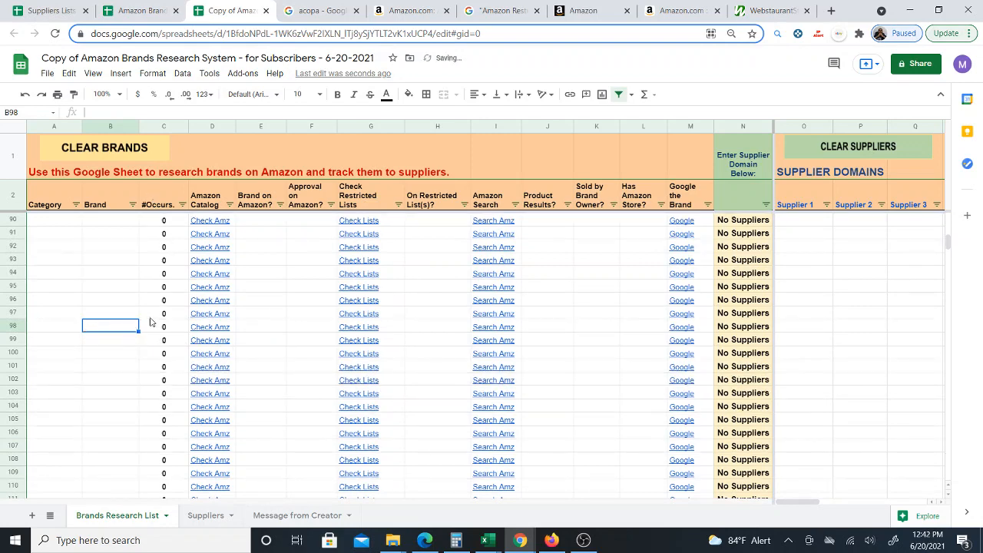
scroll(126, 332, up, 10)
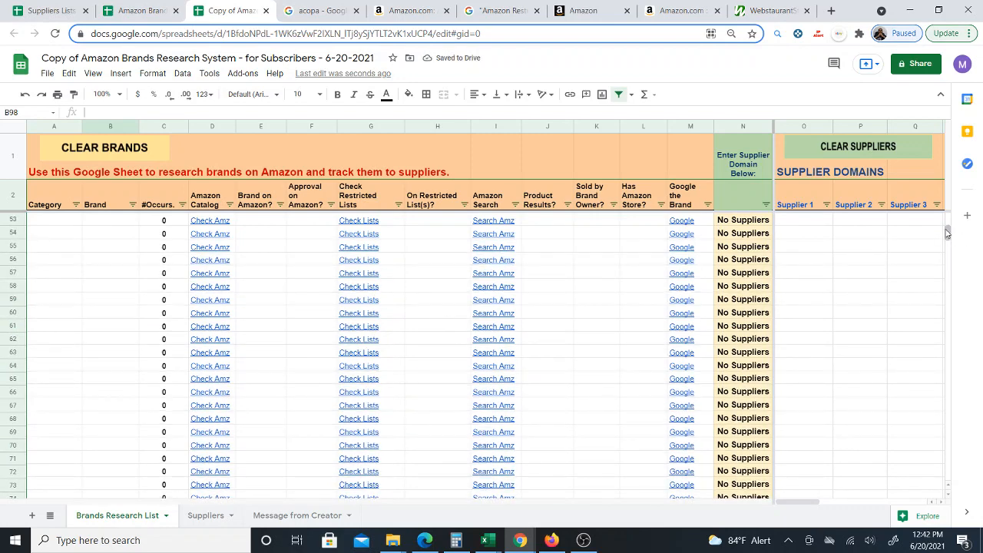
drag(949, 229, 948, 215)
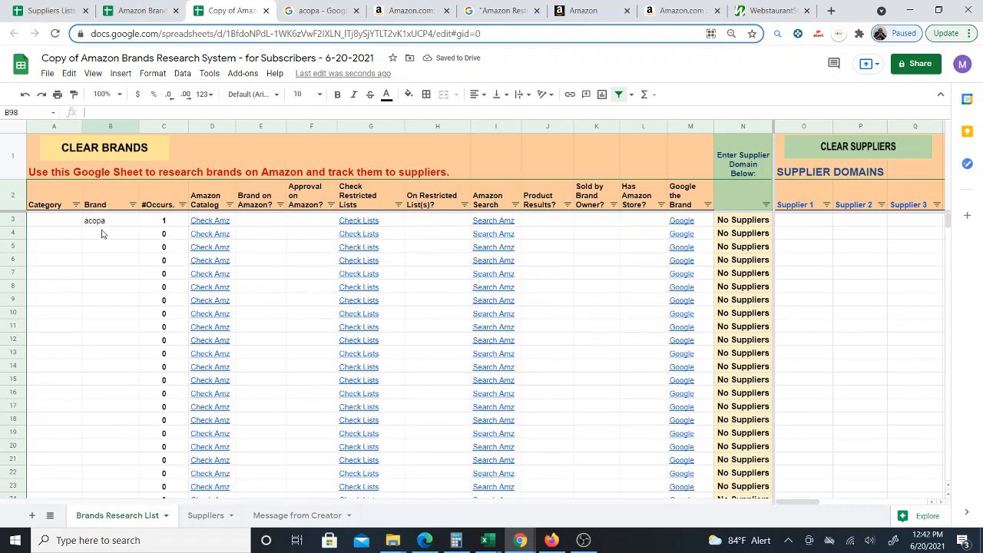
click(143, 221)
click(113, 262)
click(113, 237)
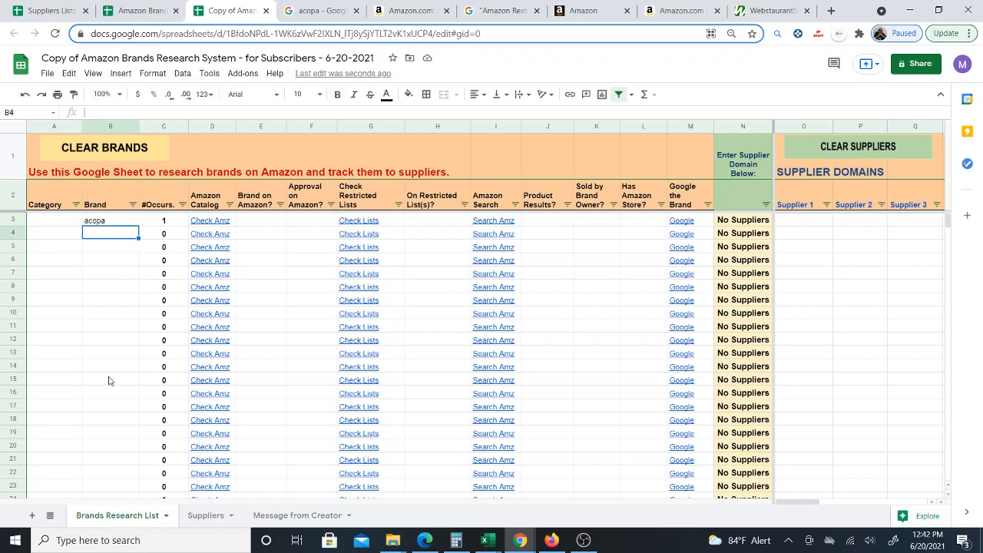
scroll(123, 351, down, 5)
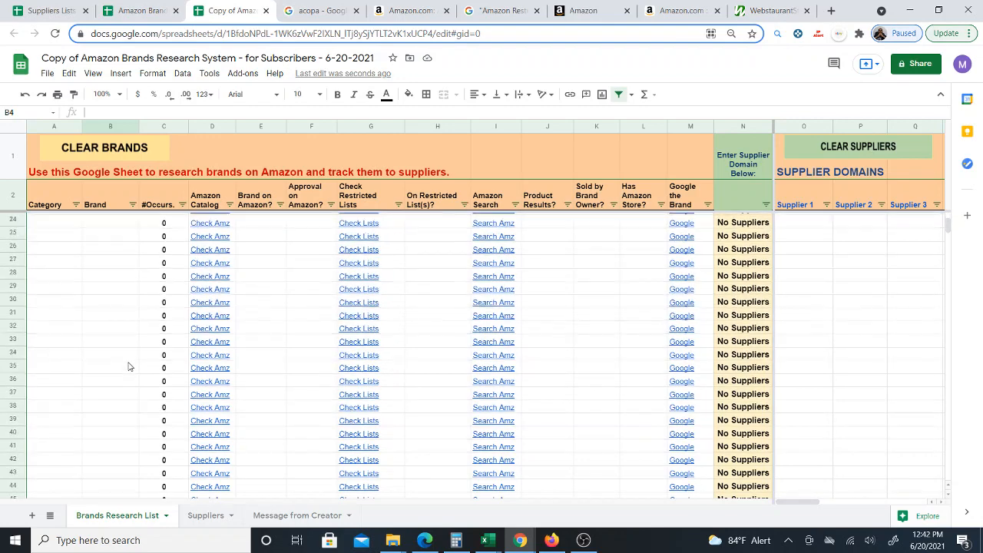
scroll(131, 398, up, 5)
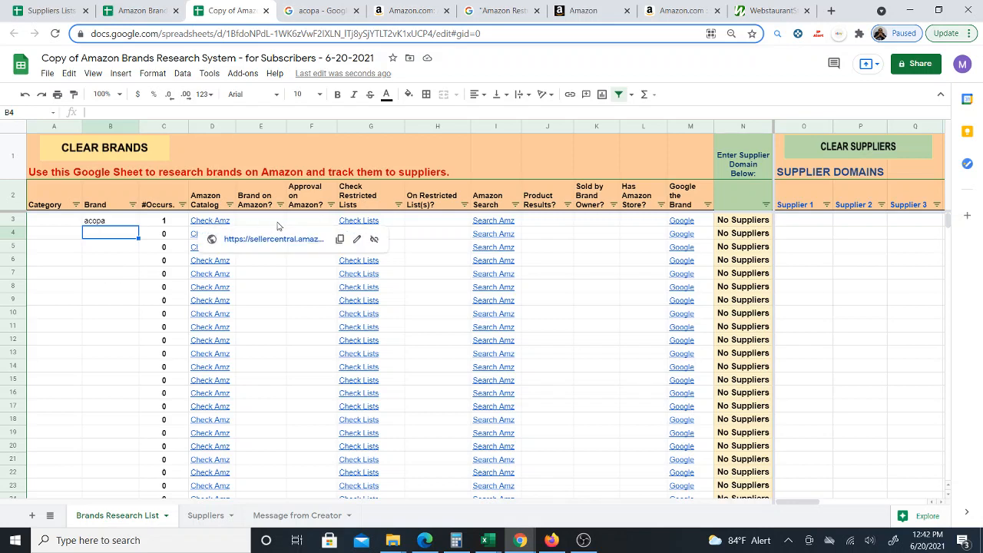
- Open the Check Amz link for acopa to view its Amazon catalog search, then return to the sheet
click(436, 223)
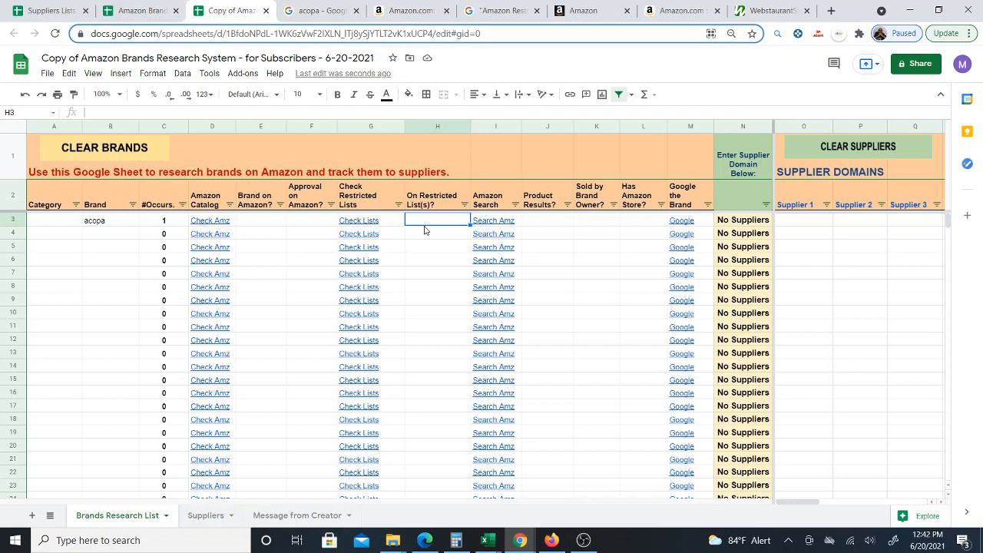
click(260, 225)
click(310, 224)
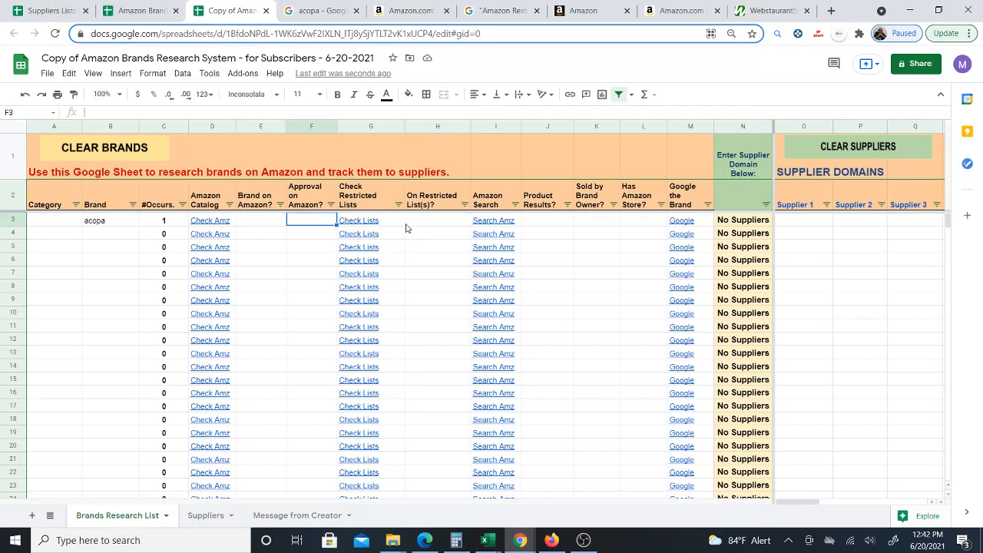
click(436, 224)
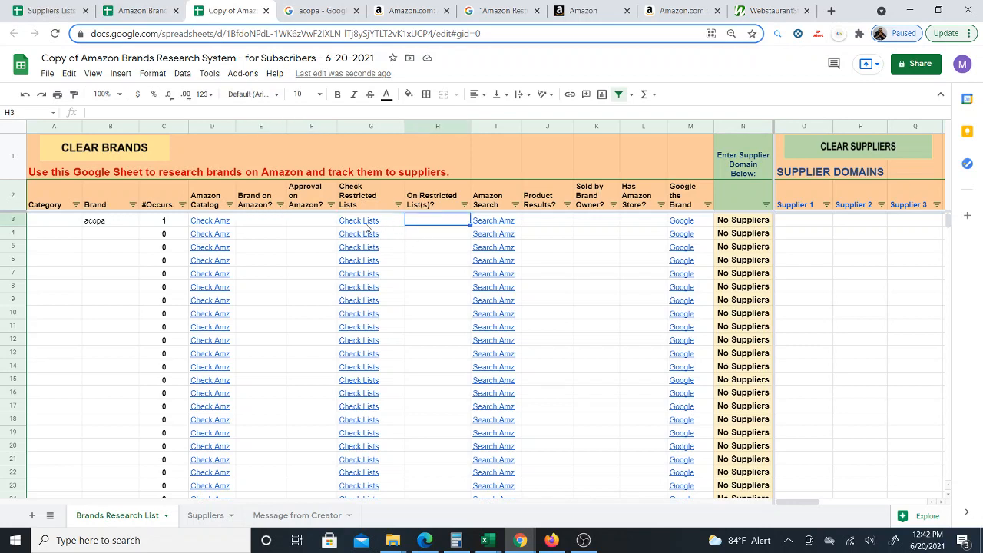
mouse_move(365, 223)
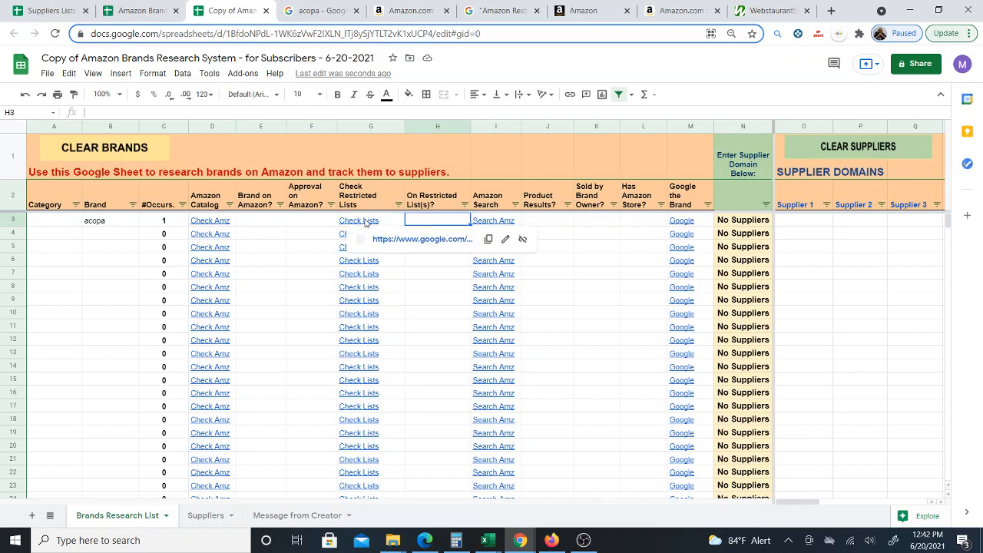
click(261, 224)
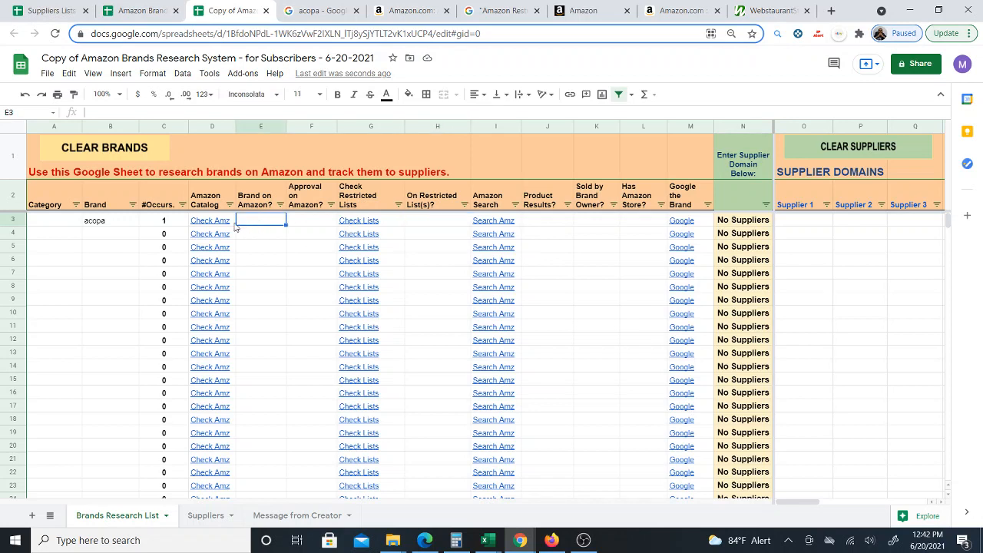
mouse_move(236, 233)
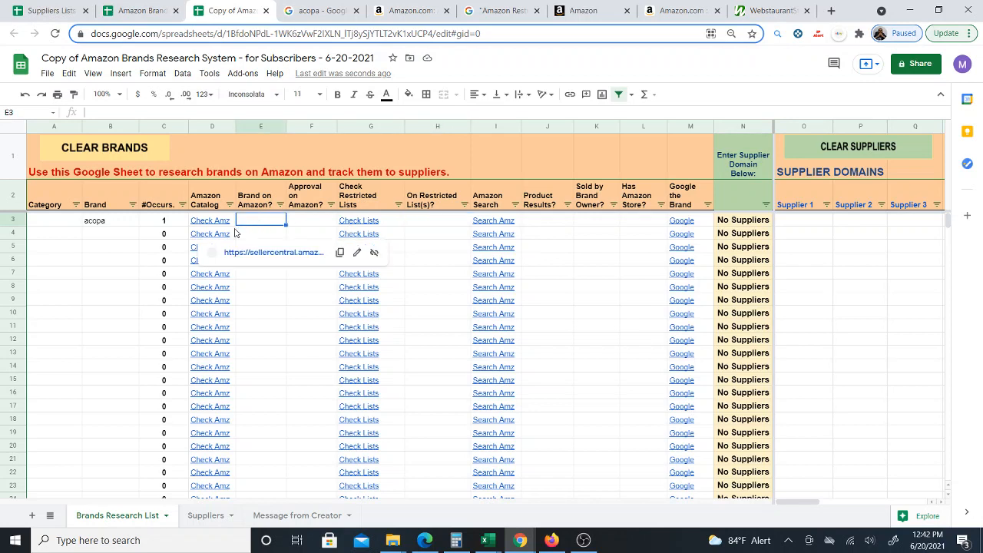
click(215, 253)
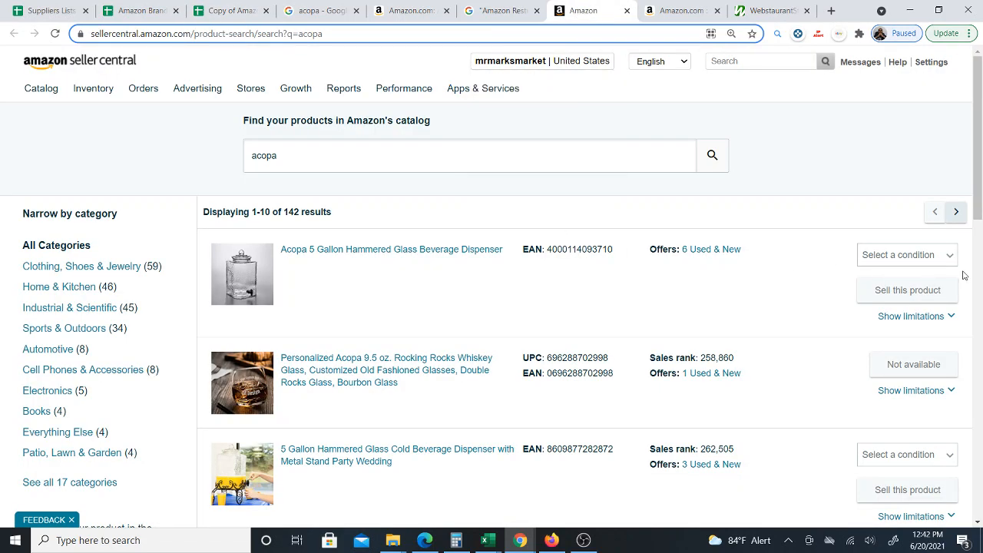
click(227, 10)
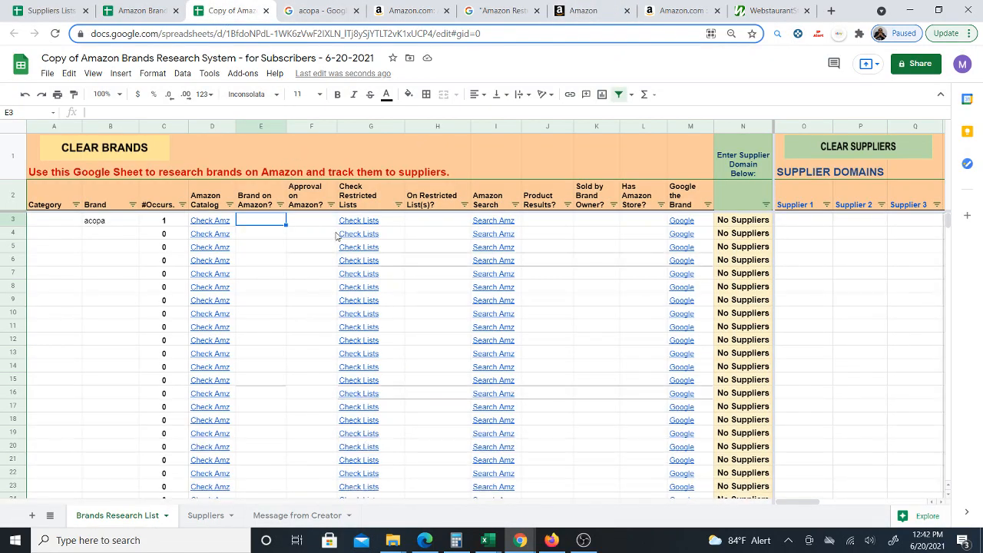
mouse_move(392, 225)
click(441, 225)
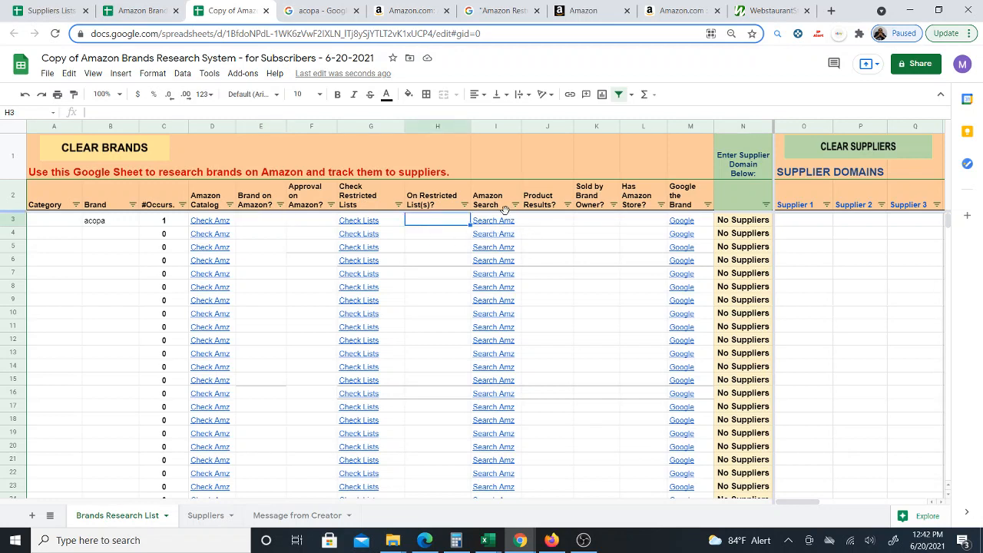
click(592, 219)
click(638, 221)
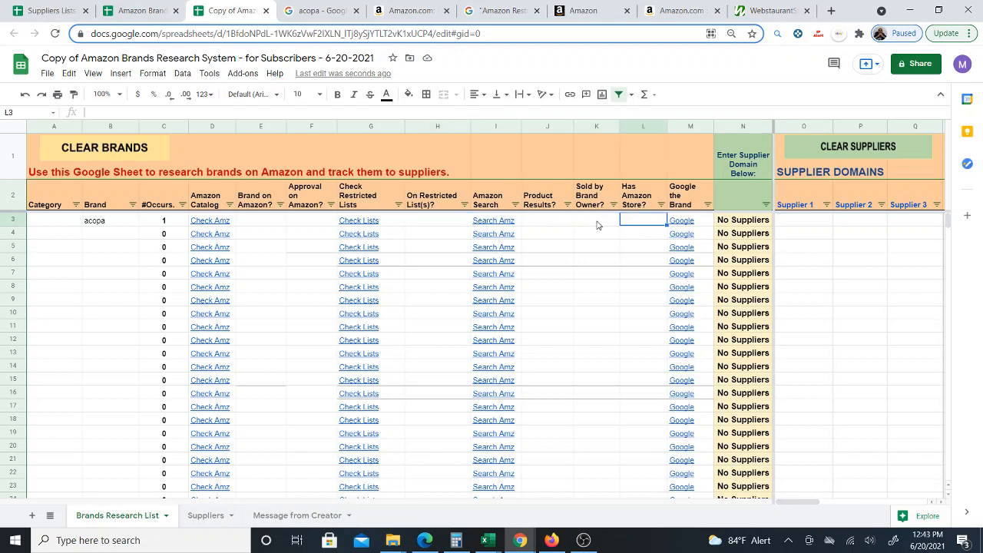
- View the Amazon product page tab, then return to the copied research sheet
click(400, 10)
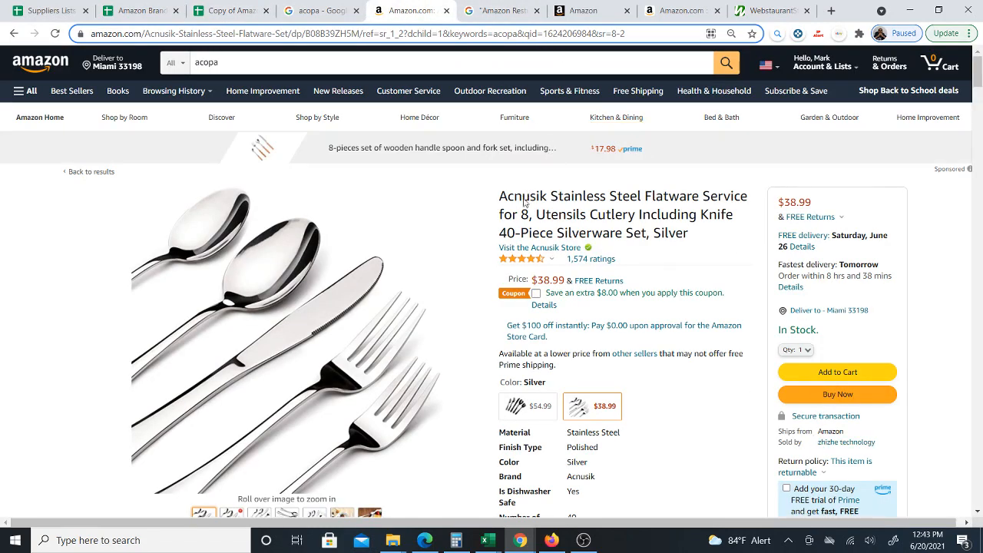
click(228, 11)
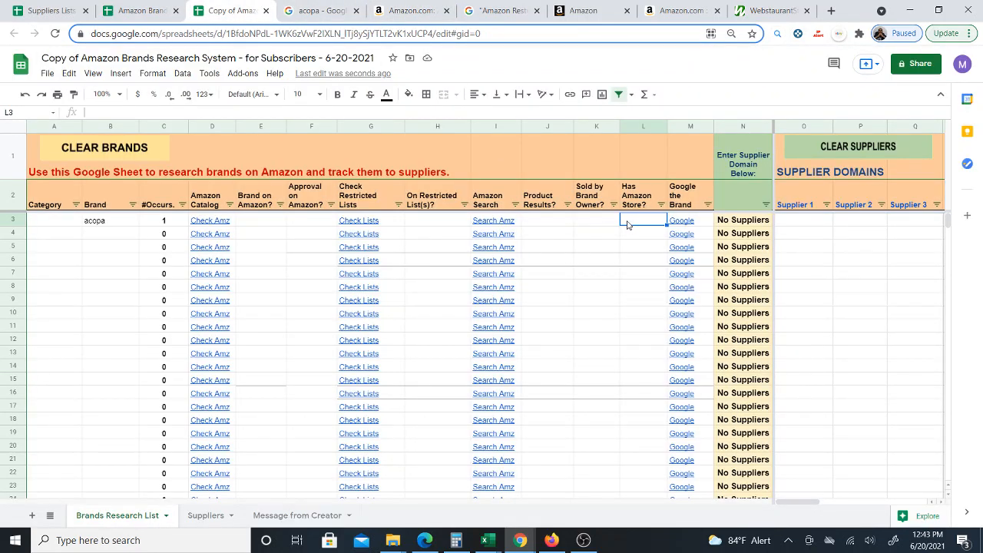
click(594, 224)
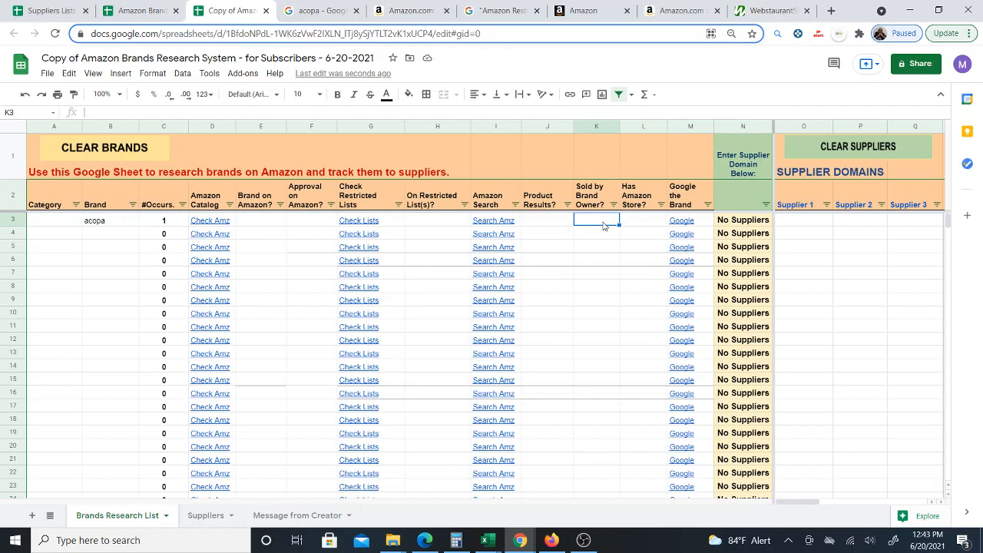
click(636, 226)
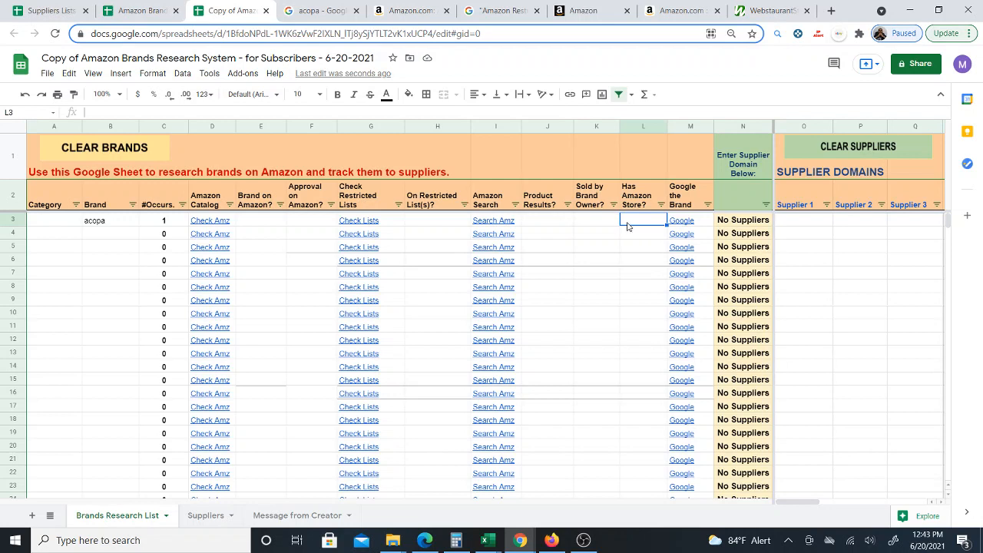
click(800, 221)
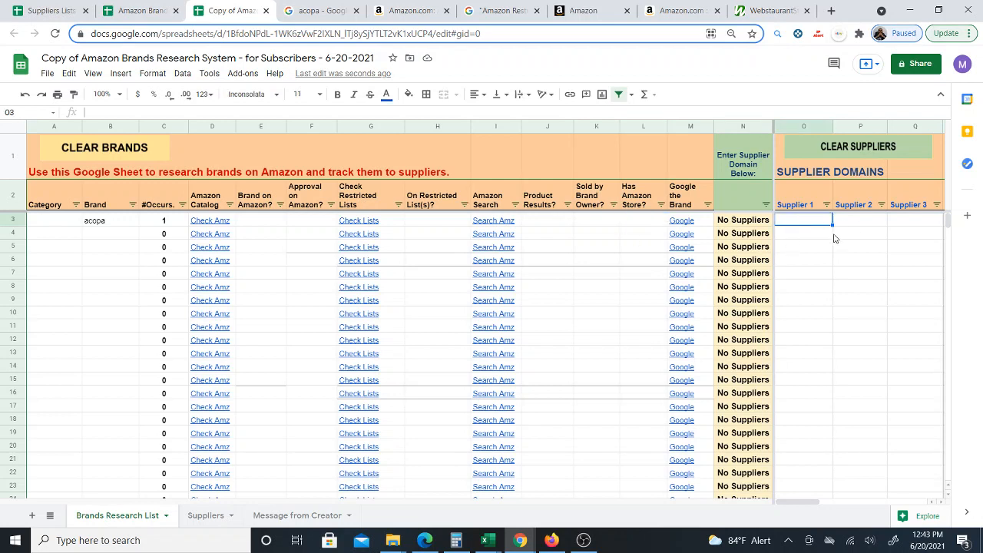
click(105, 236)
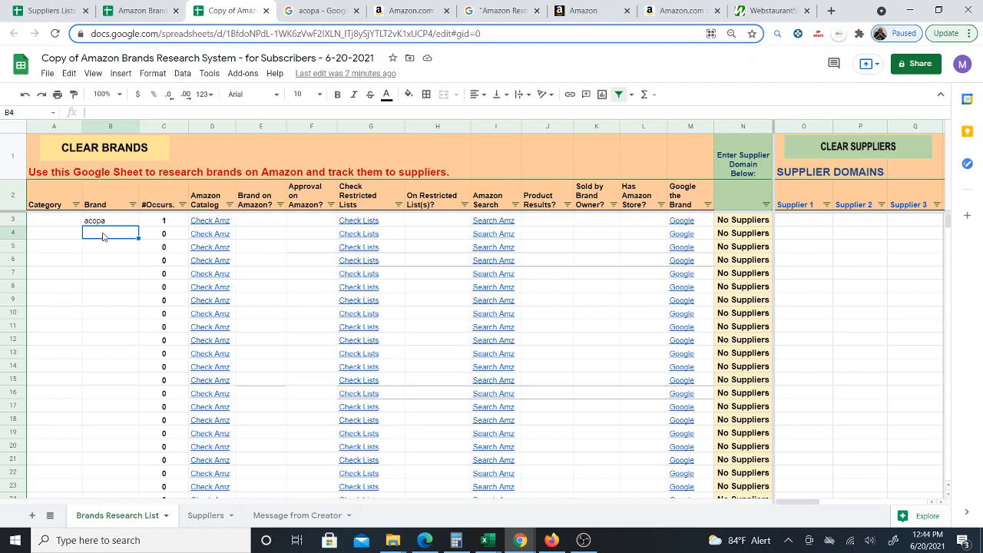
drag(108, 225, 120, 406)
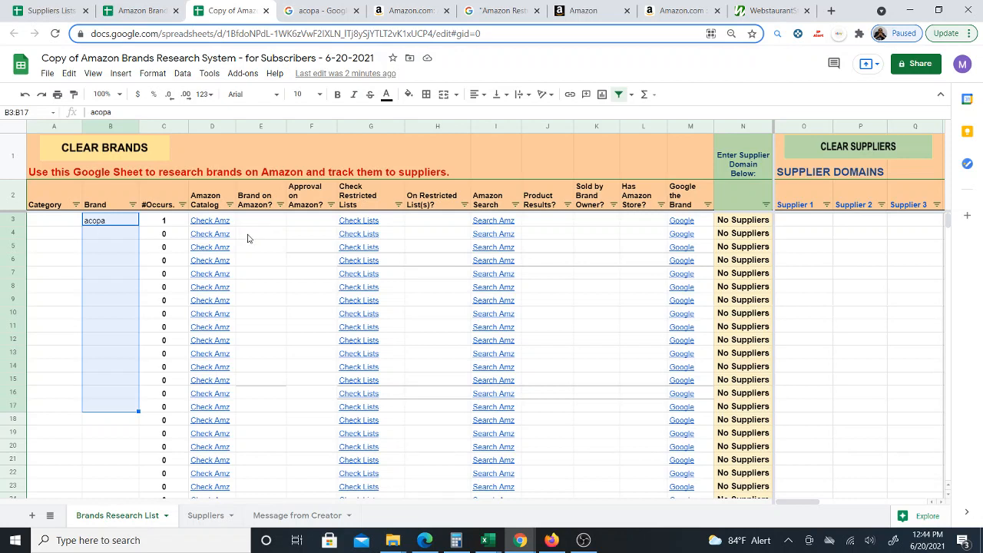
mouse_move(235, 234)
click(109, 236)
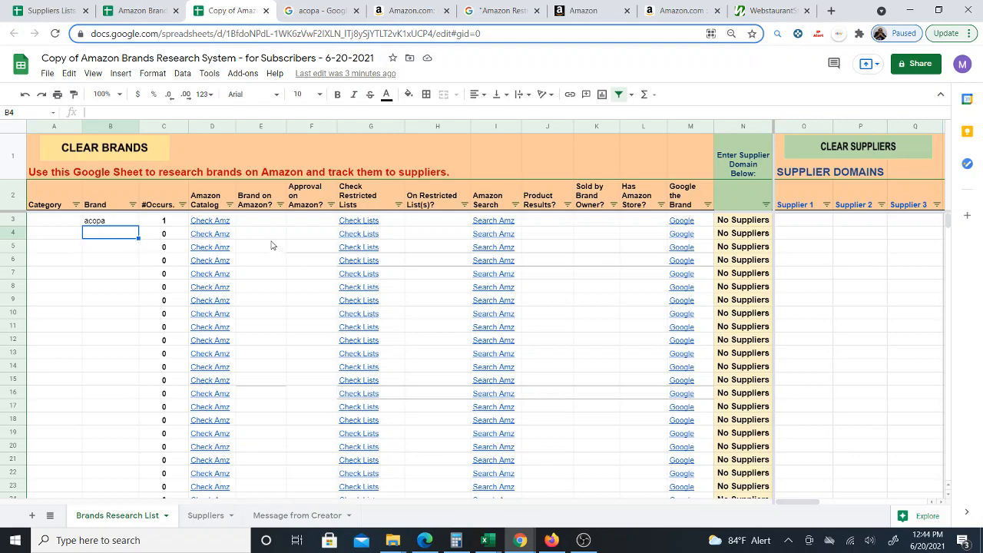
- Switch to the original Amazon Brands Research System sheet and review its researched brand entries
click(398, 9)
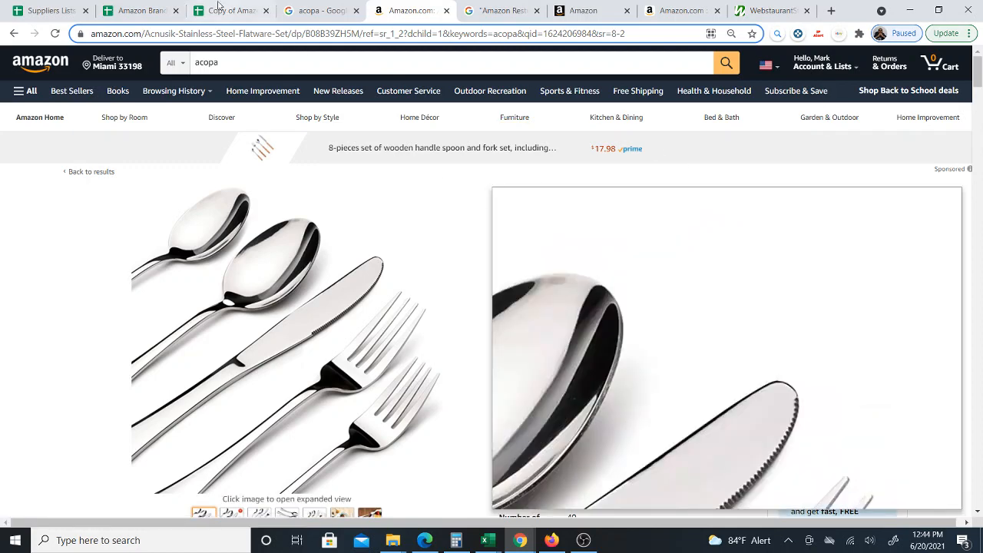
click(141, 10)
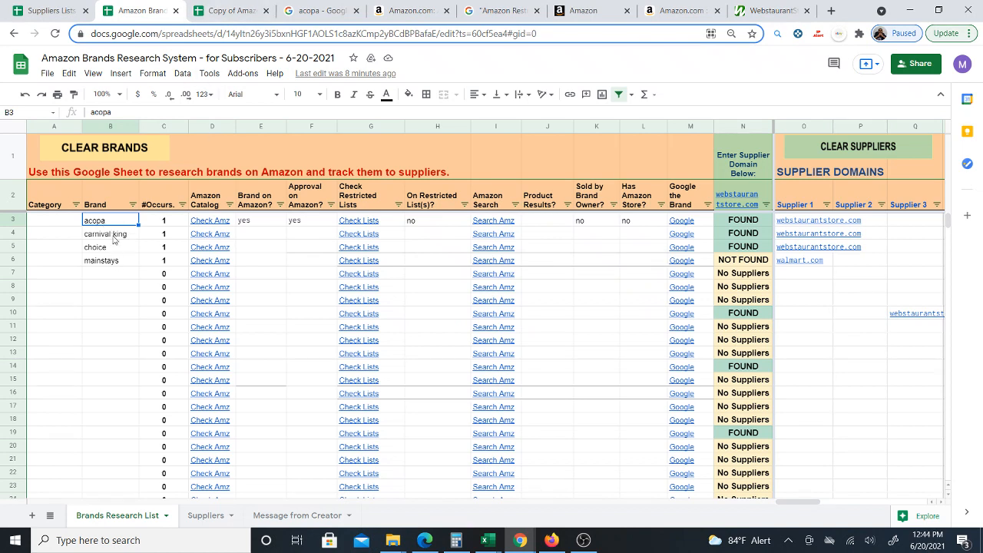
drag(113, 242, 117, 225)
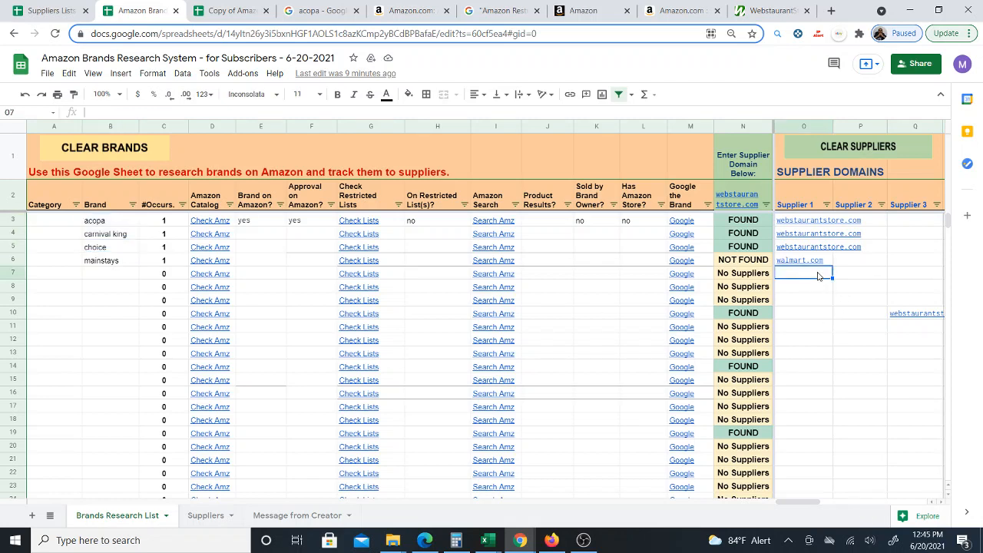
click(95, 277)
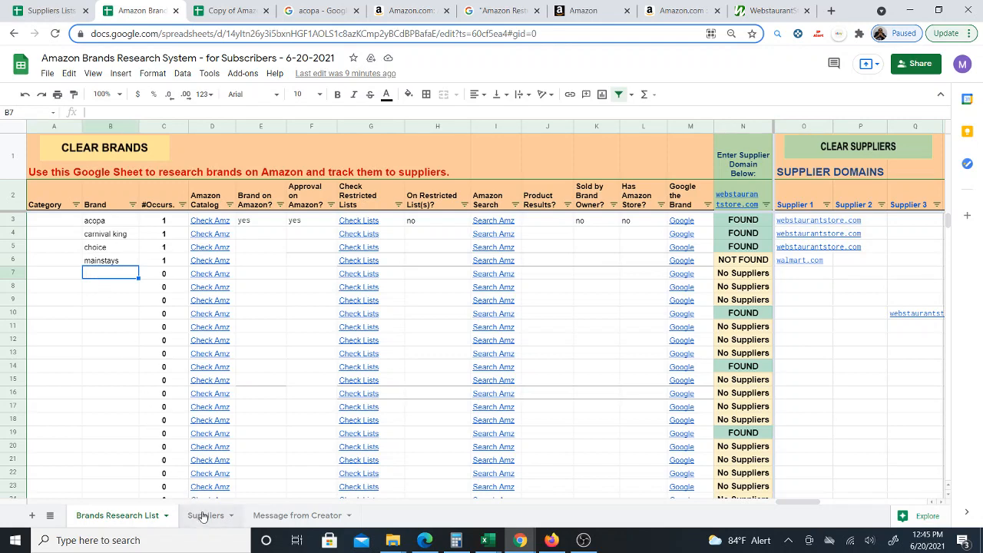
- Scroll through the Suppliers sheet to review the #Brands Matched counts for each supplier domain
click(204, 514)
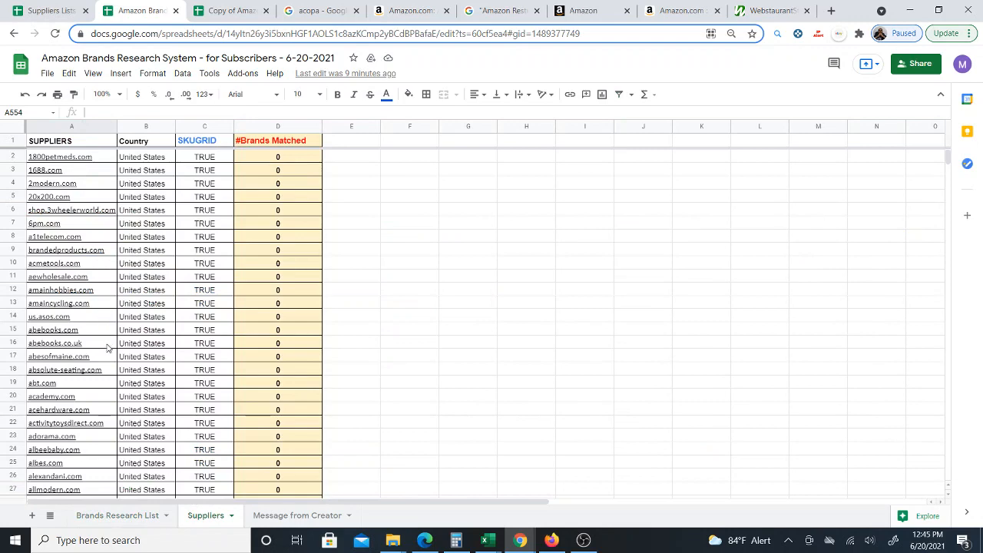
scroll(108, 350, down, 5)
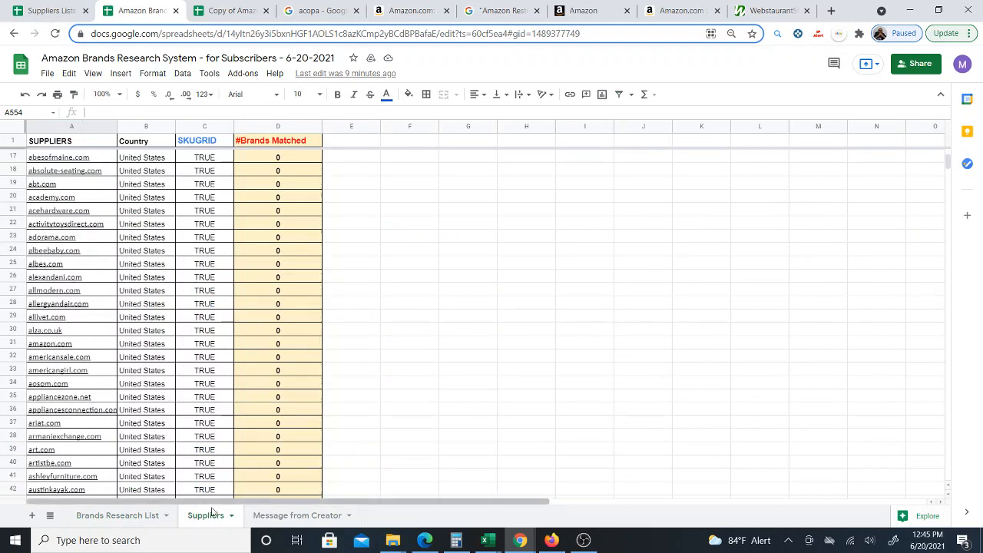
scroll(125, 209, up, 5)
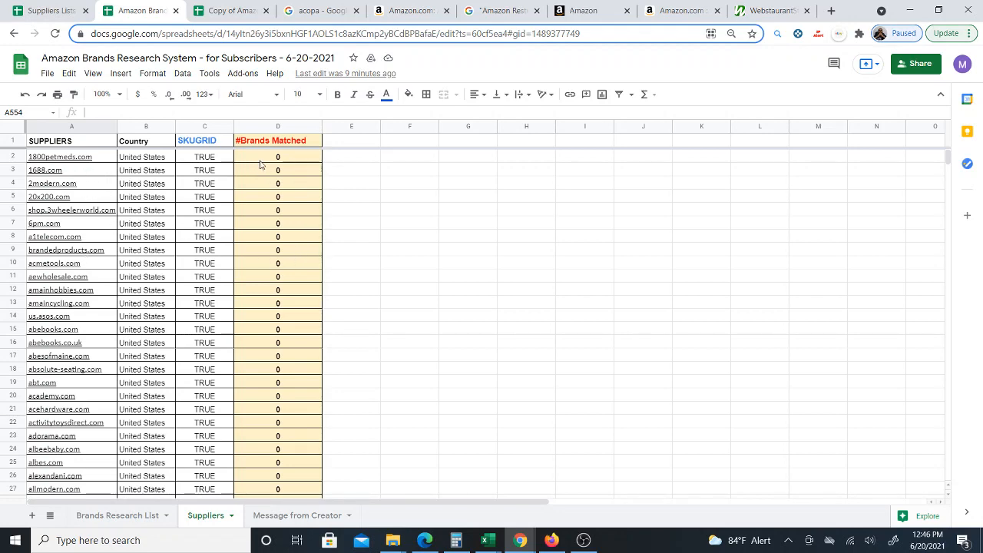
scroll(98, 308, down, 11)
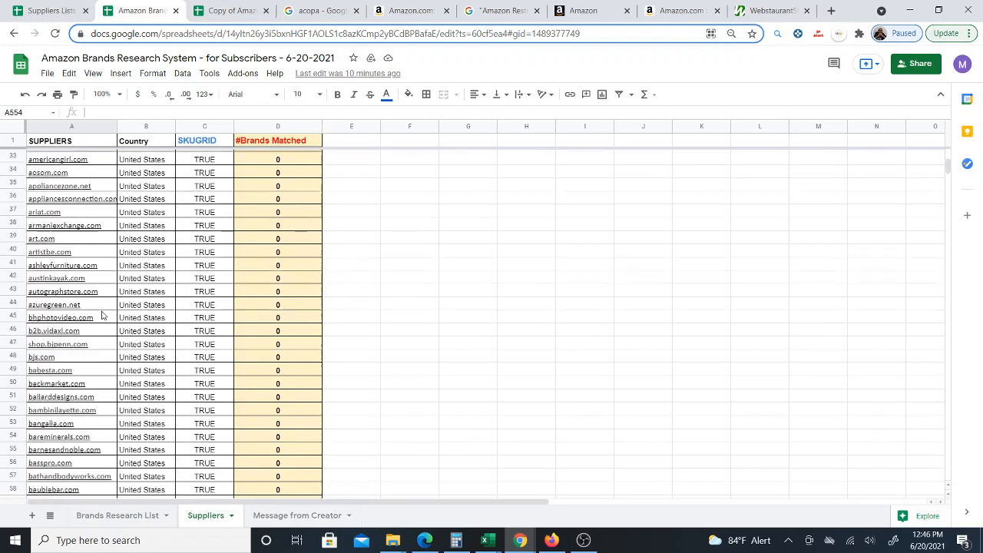
scroll(103, 348, down, 12)
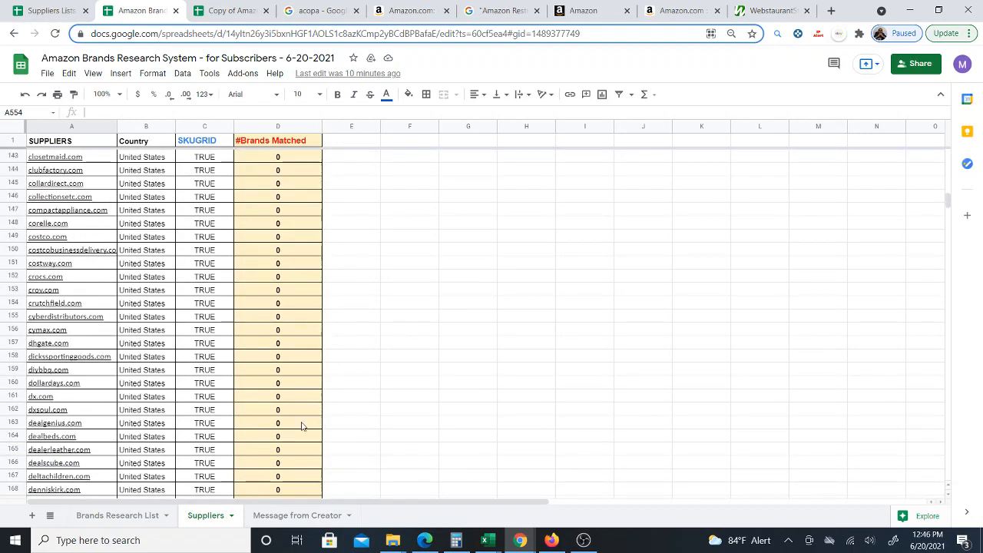
click(123, 518)
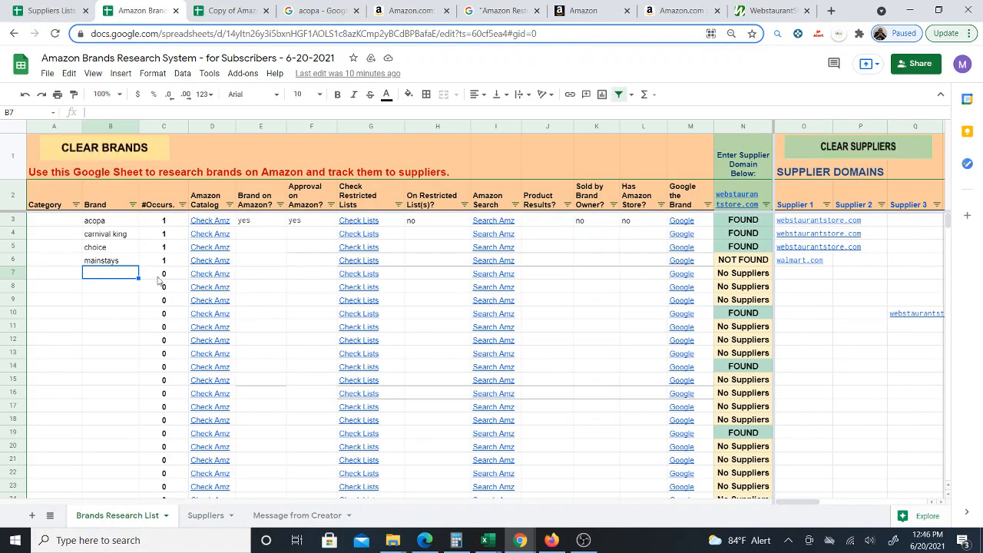
click(205, 515)
scroll(78, 413, down, 20)
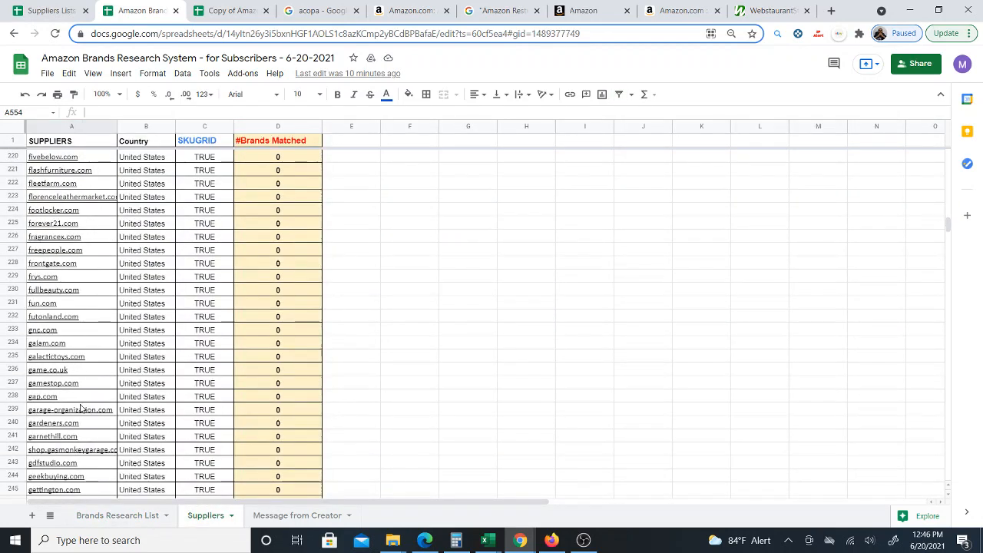
scroll(99, 411, down, 20)
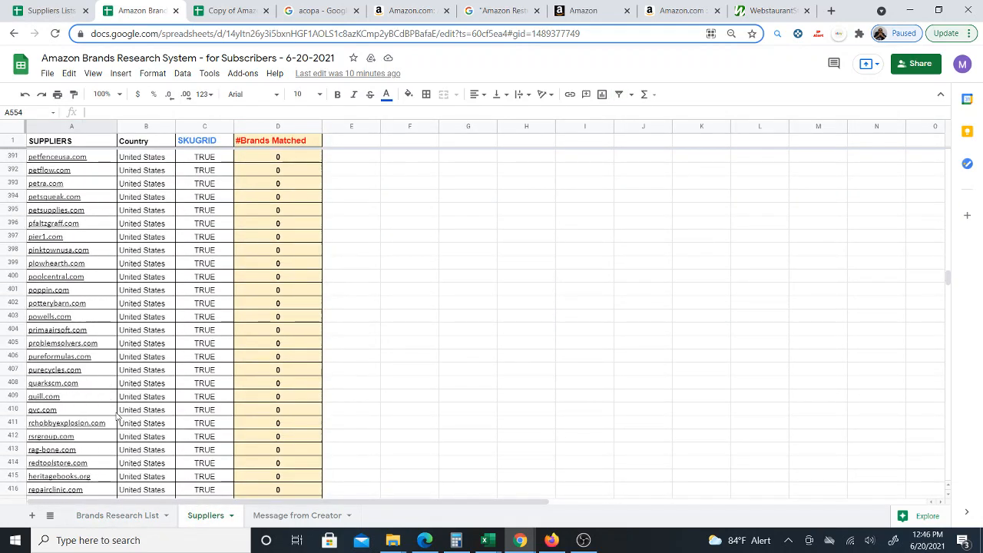
scroll(138, 419, down, 5)
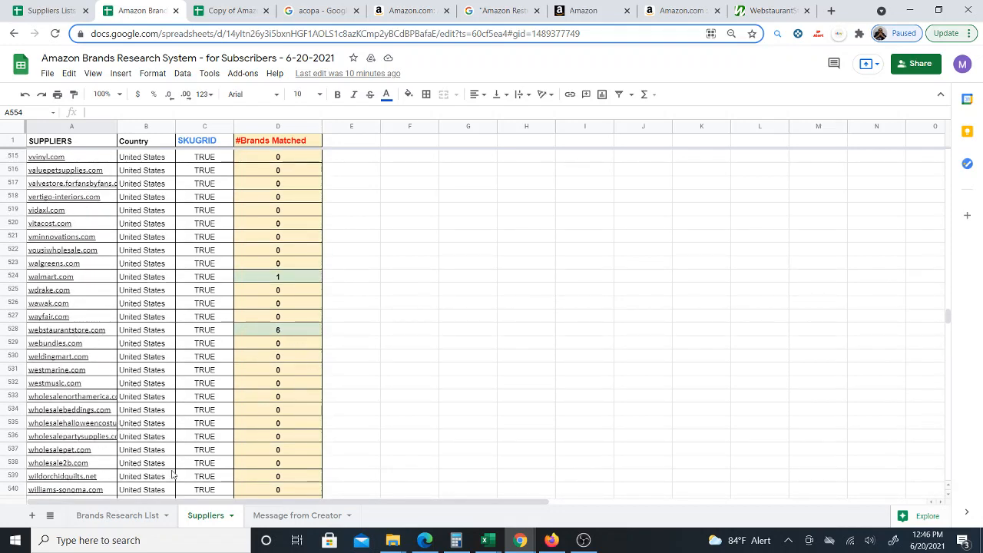
click(117, 521)
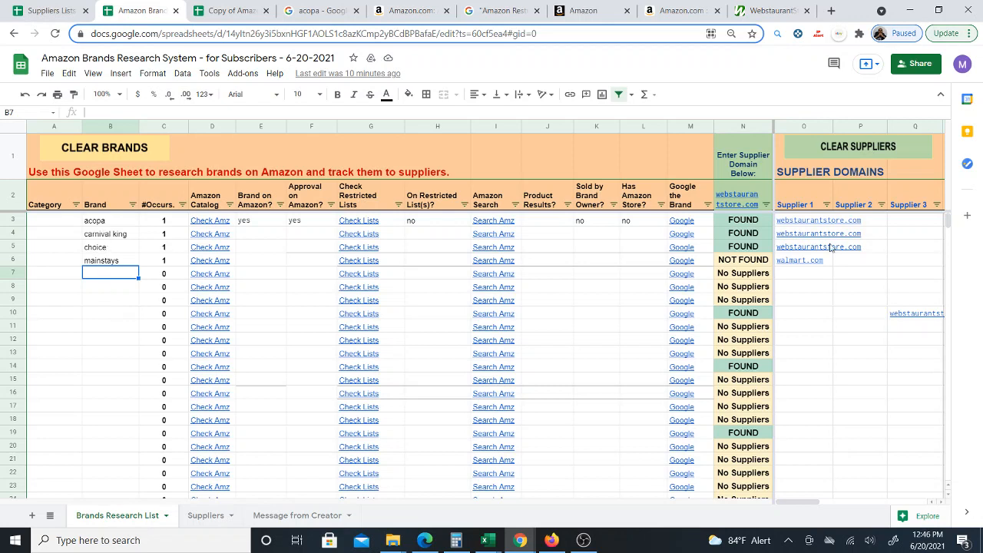
- Delete the supplier domains entered in cells O10 through X19 of the Brands Research List
mouse_move(807, 504)
mouse_down()
mouse_move(918, 503)
mouse_move(801, 514)
mouse_up()
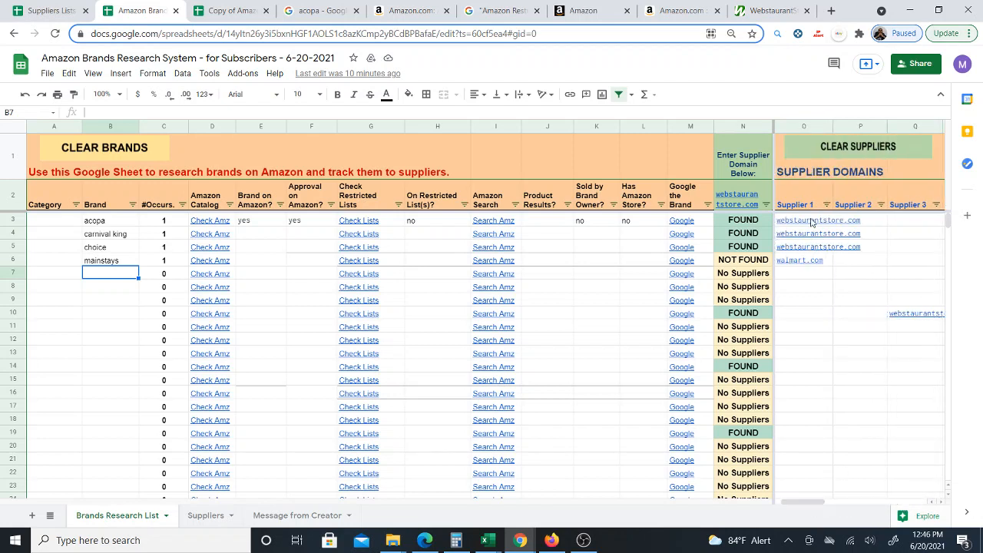
mouse_move(813, 222)
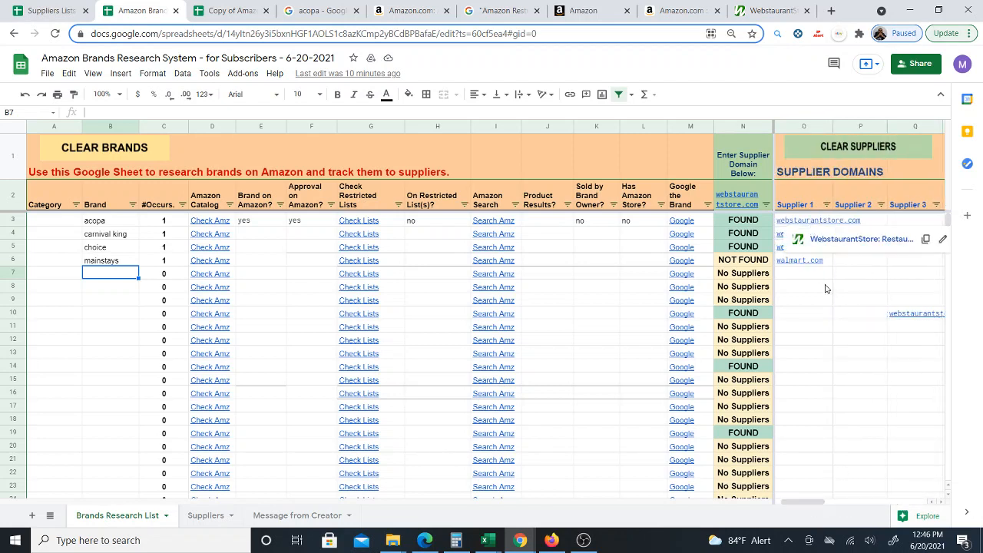
click(860, 395)
drag(804, 314, 870, 438)
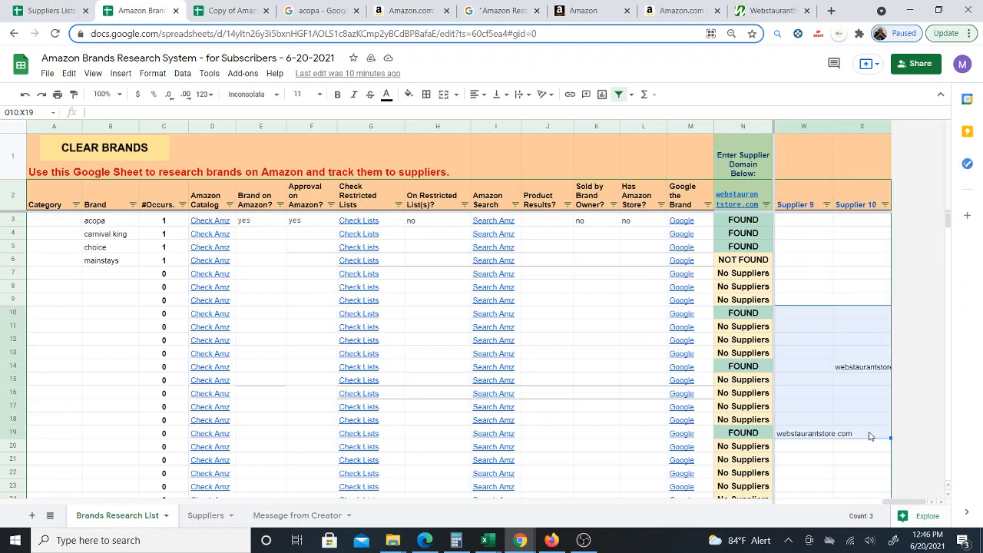
key(Delete)
- Return to the Suppliers sheet and check the #Brands Matched counts near the end of the list
click(206, 516)
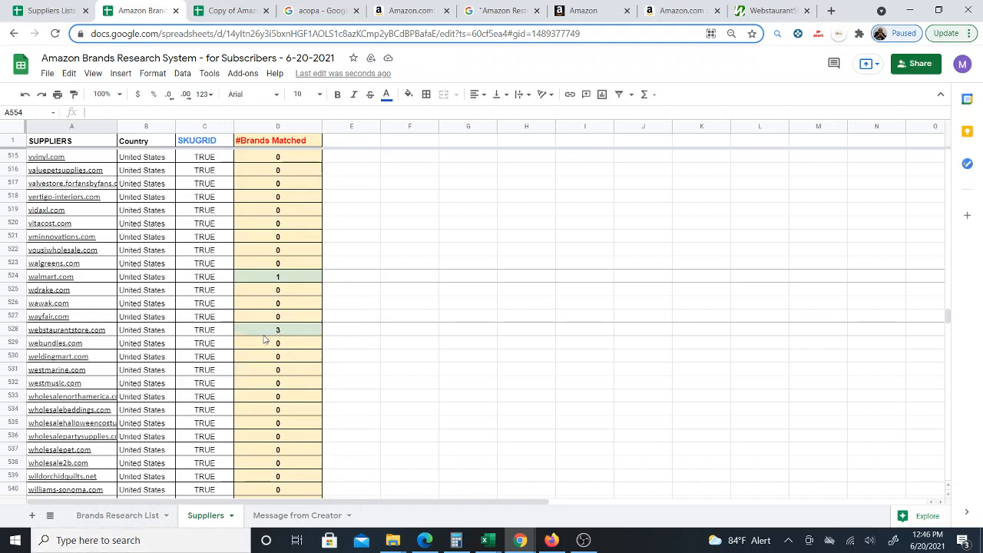
click(136, 521)
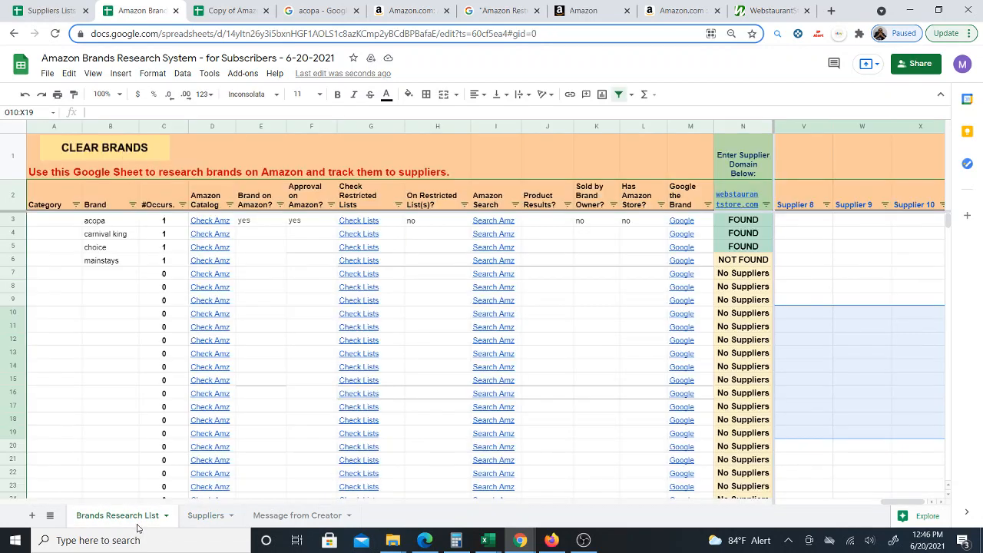
click(206, 516)
scroll(259, 347, up, 11)
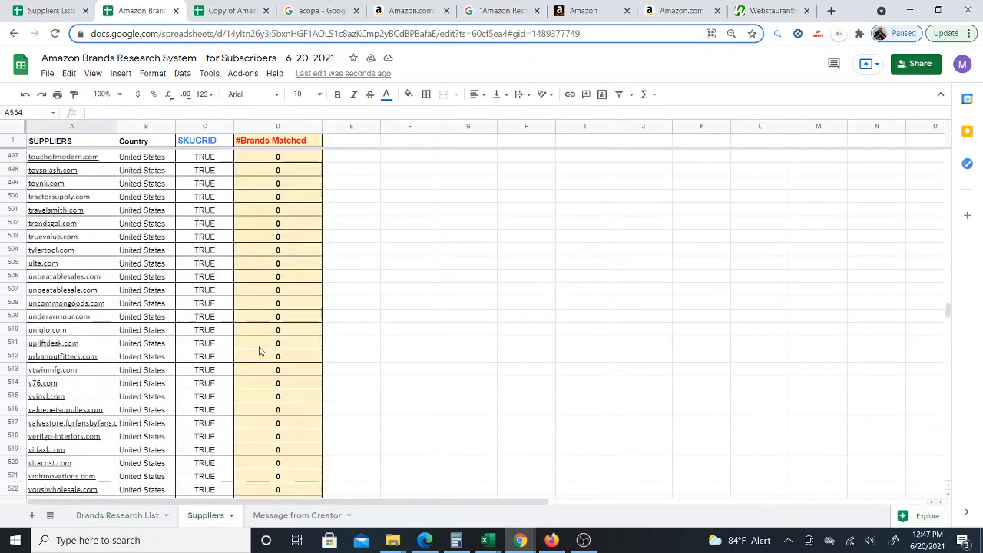
scroll(165, 292, down, 18)
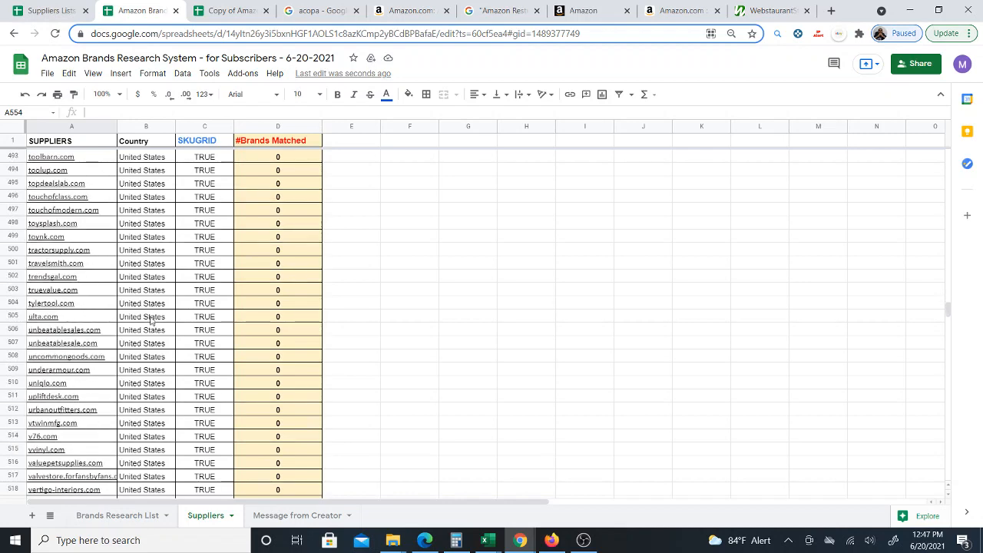
scroll(246, 351, up, 3)
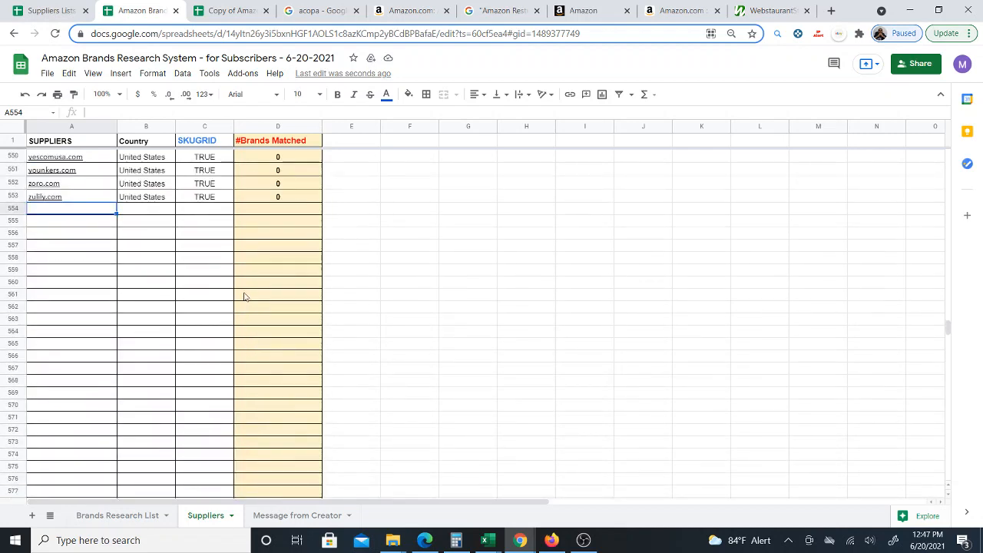
- Fill the #Brands Matched formula from D553 down through row 571 for future supplier entries
drag(72, 294, 88, 461)
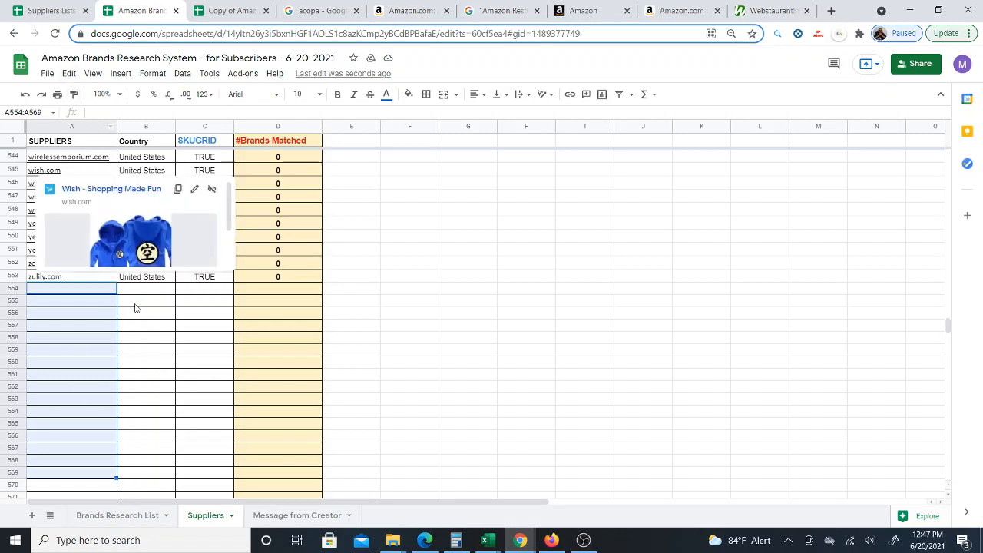
click(202, 292)
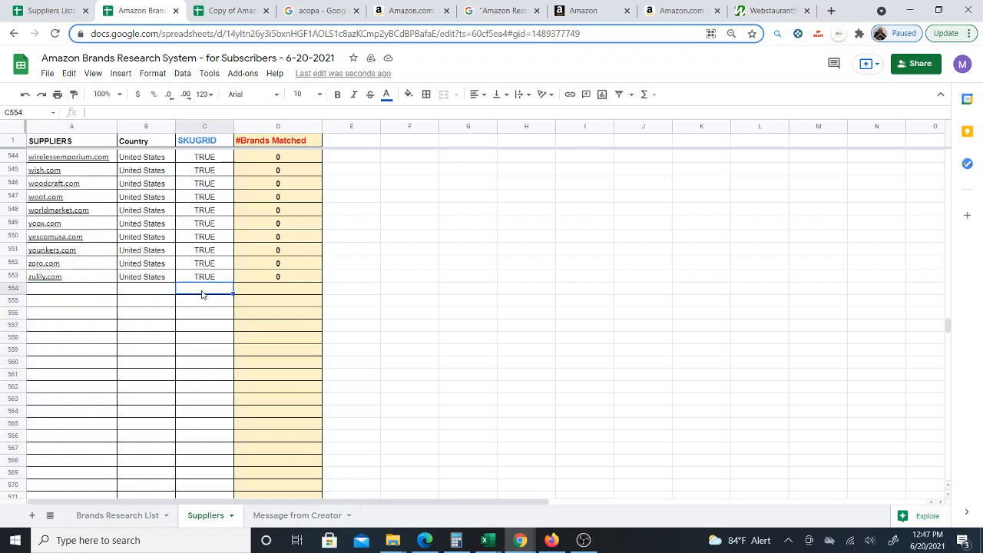
click(318, 281)
drag(305, 348, 316, 461)
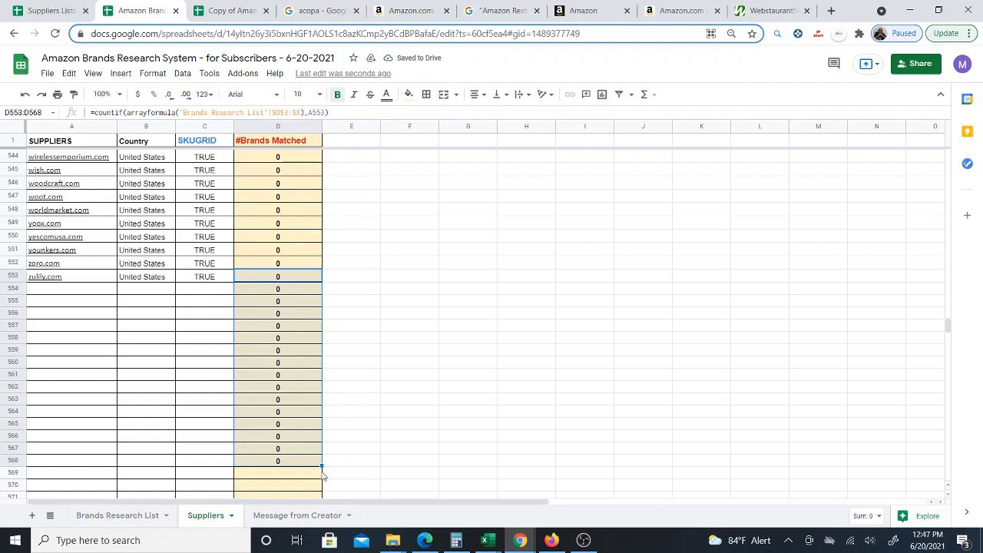
drag(322, 466, 322, 508)
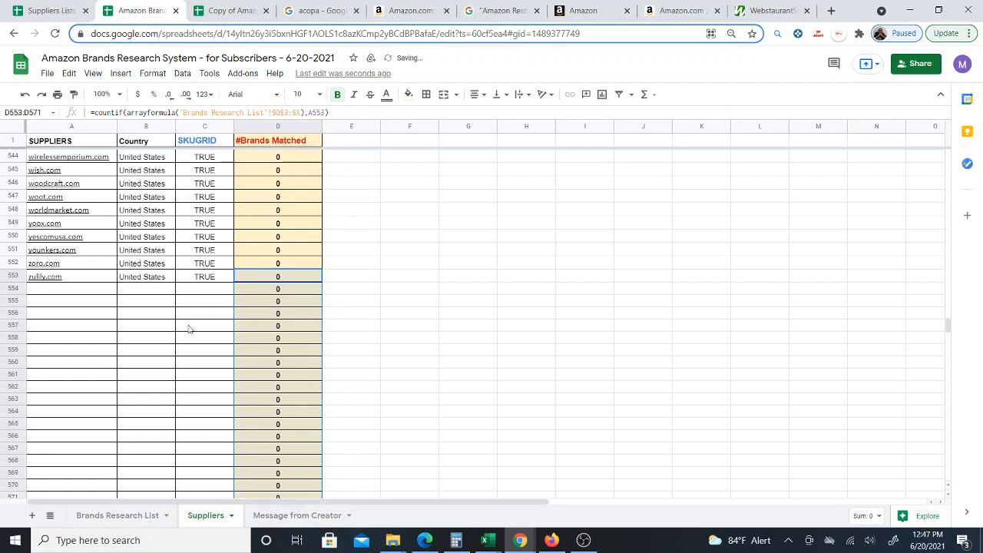
click(65, 290)
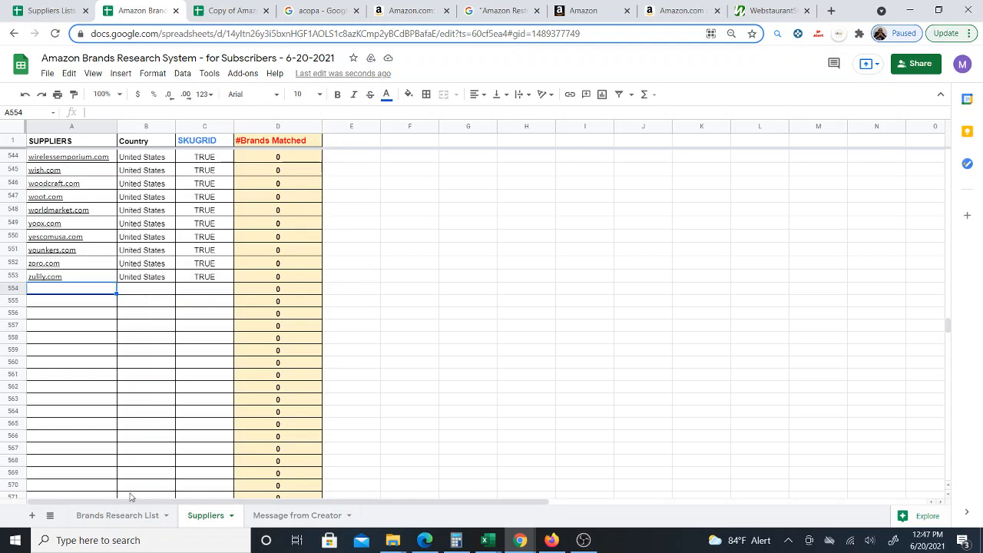
- Switch to the Brands Research List sheet and back to the Suppliers sheet
click(112, 515)
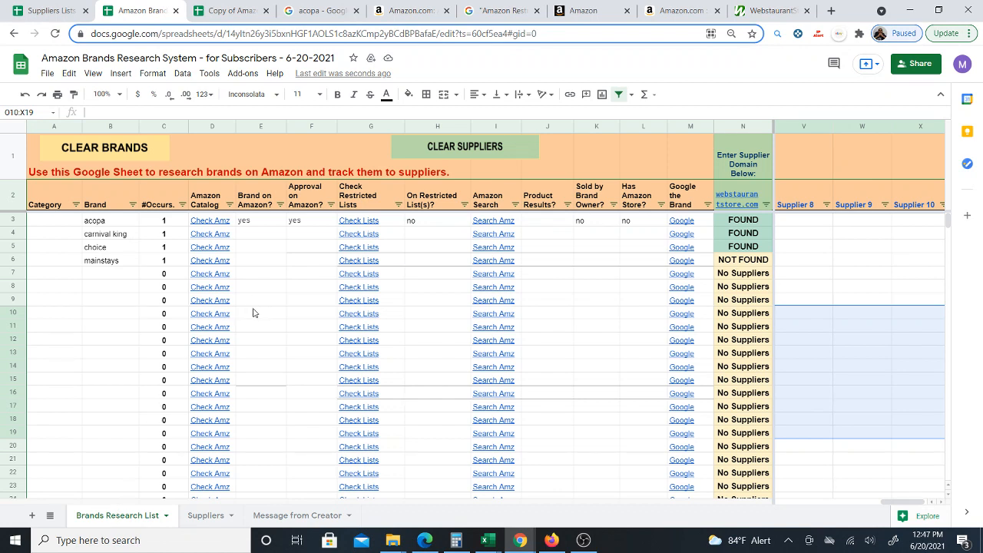
click(65, 277)
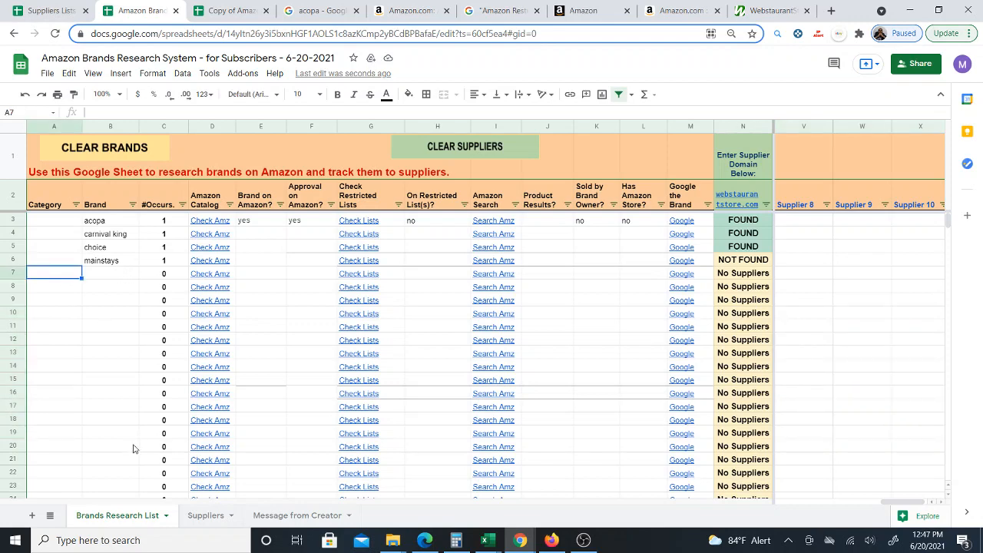
click(206, 516)
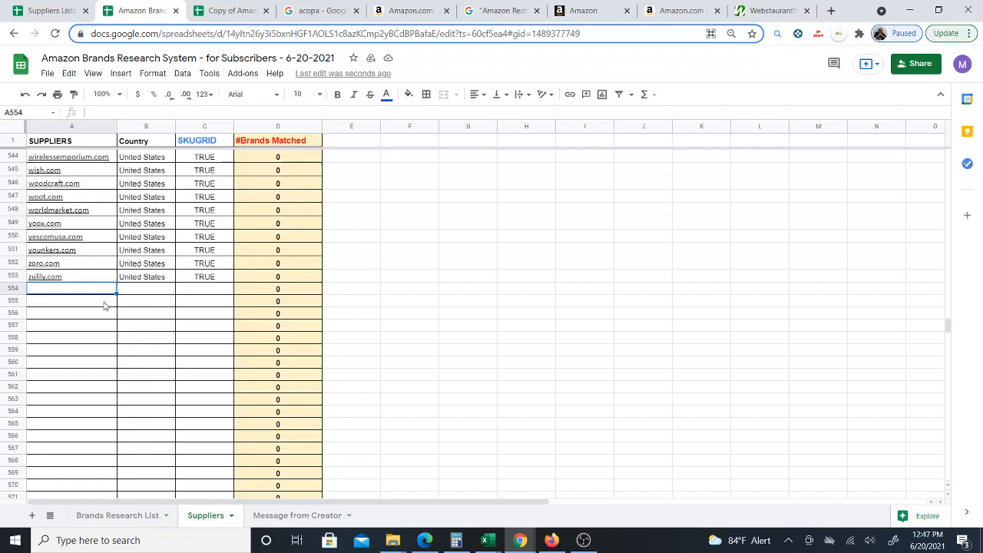
click(196, 294)
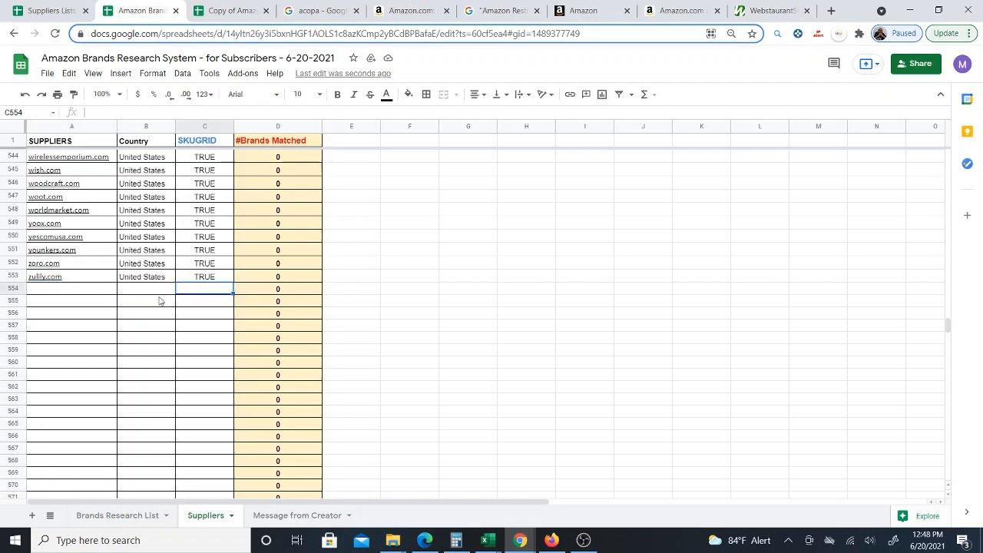
click(100, 292)
click(198, 294)
text(FALSE)
key(Return)
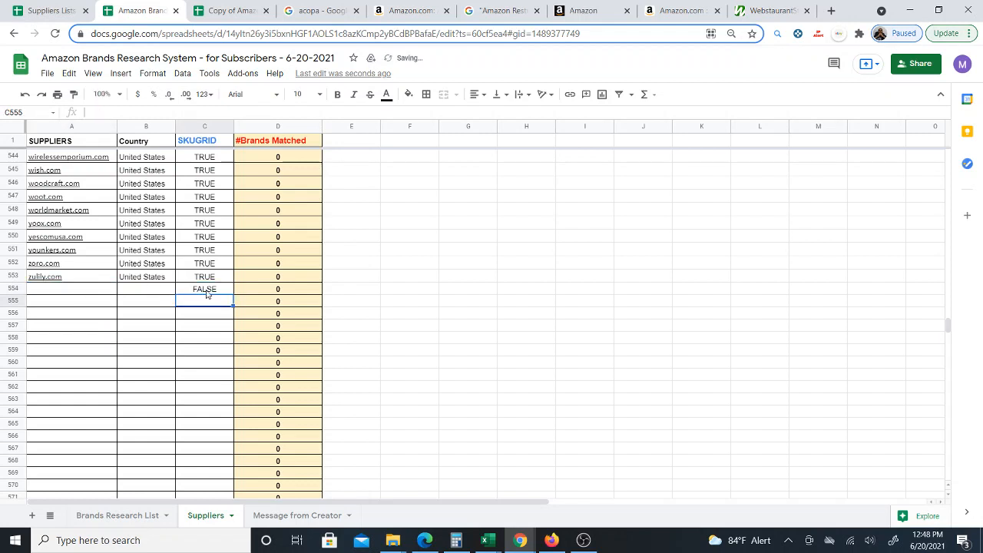
click(206, 292)
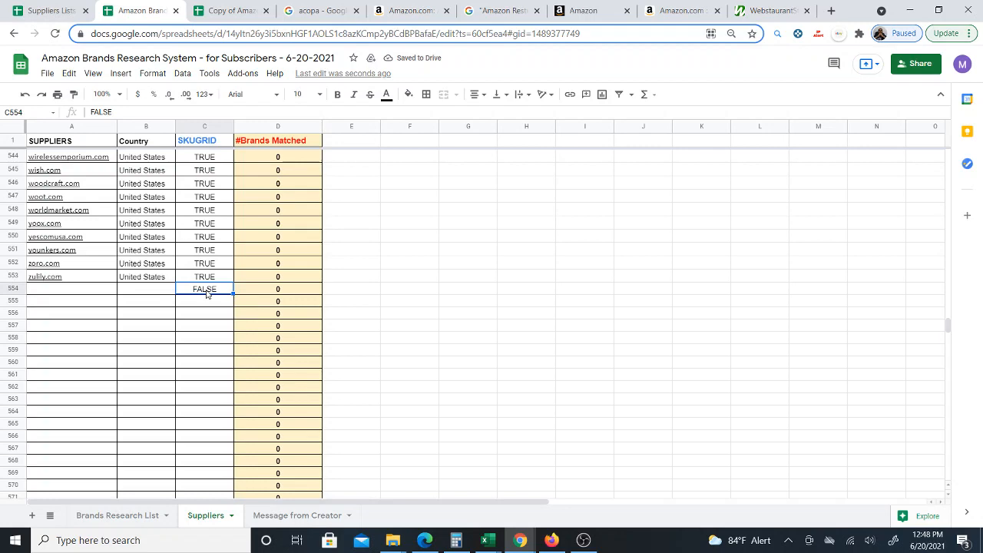
key(Delete)
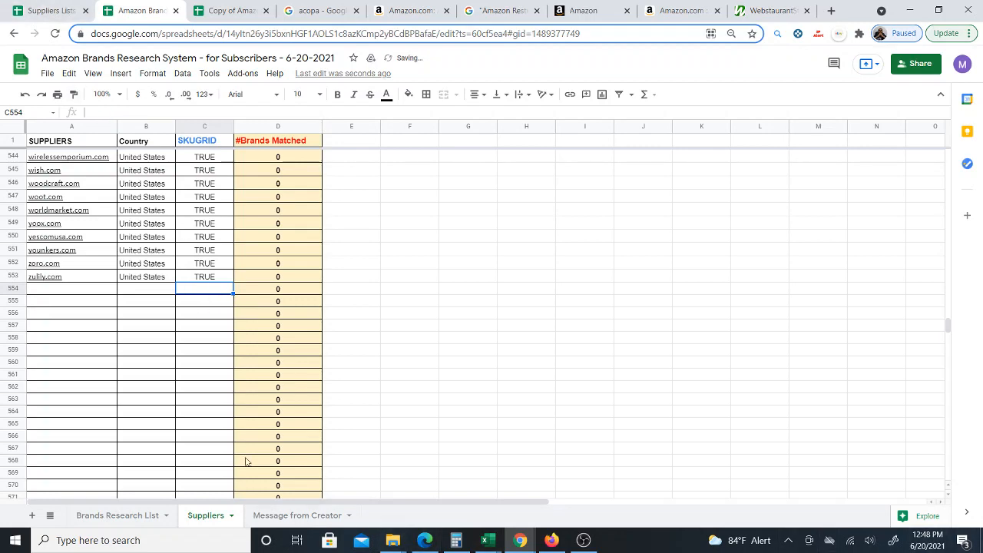
- Return to the Brands Research List and select the first empty Brand cell, B7
click(106, 519)
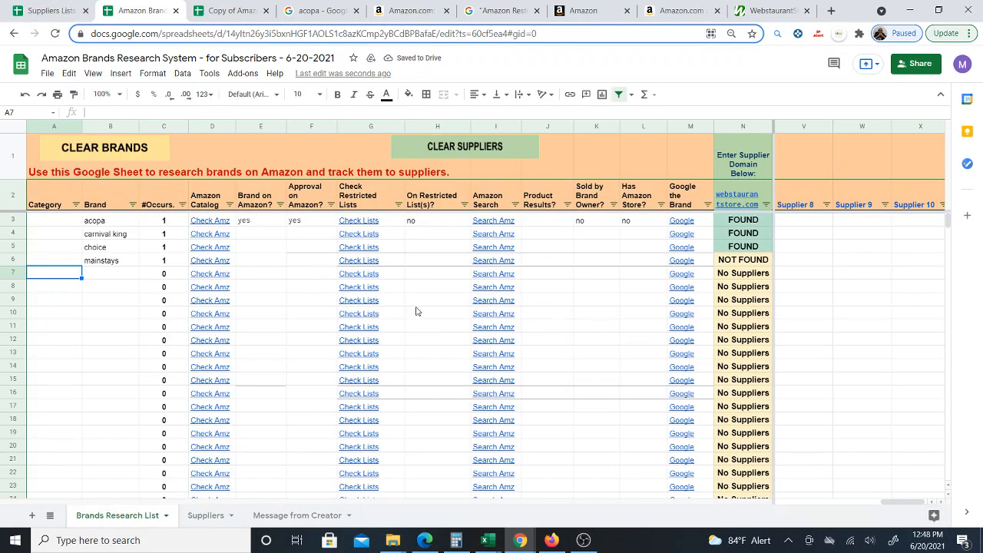
click(118, 279)
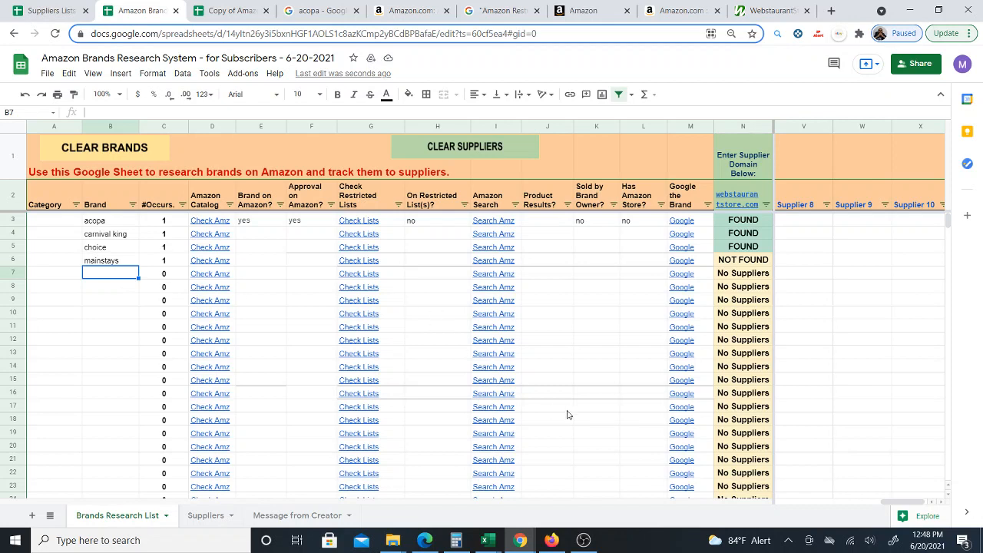
mouse_move(198, 352)
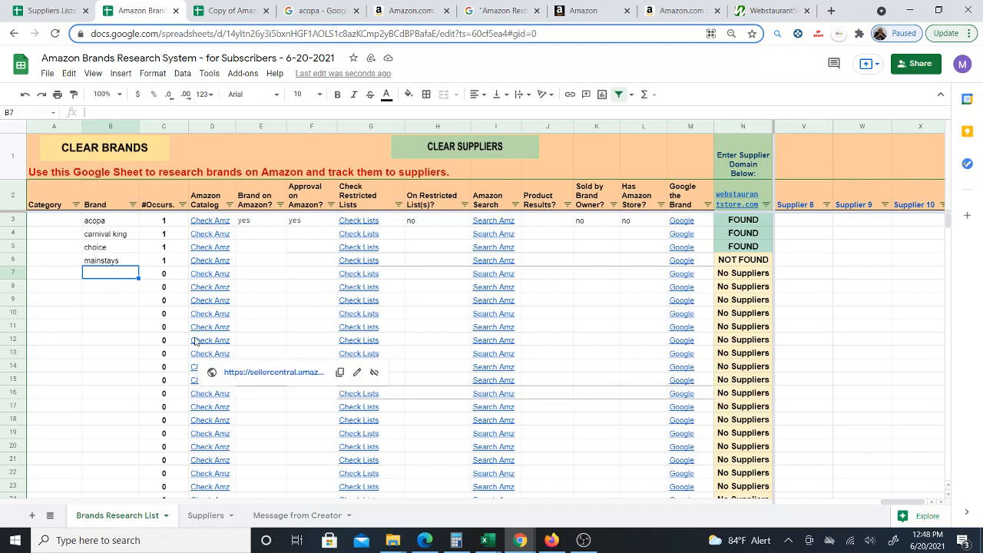